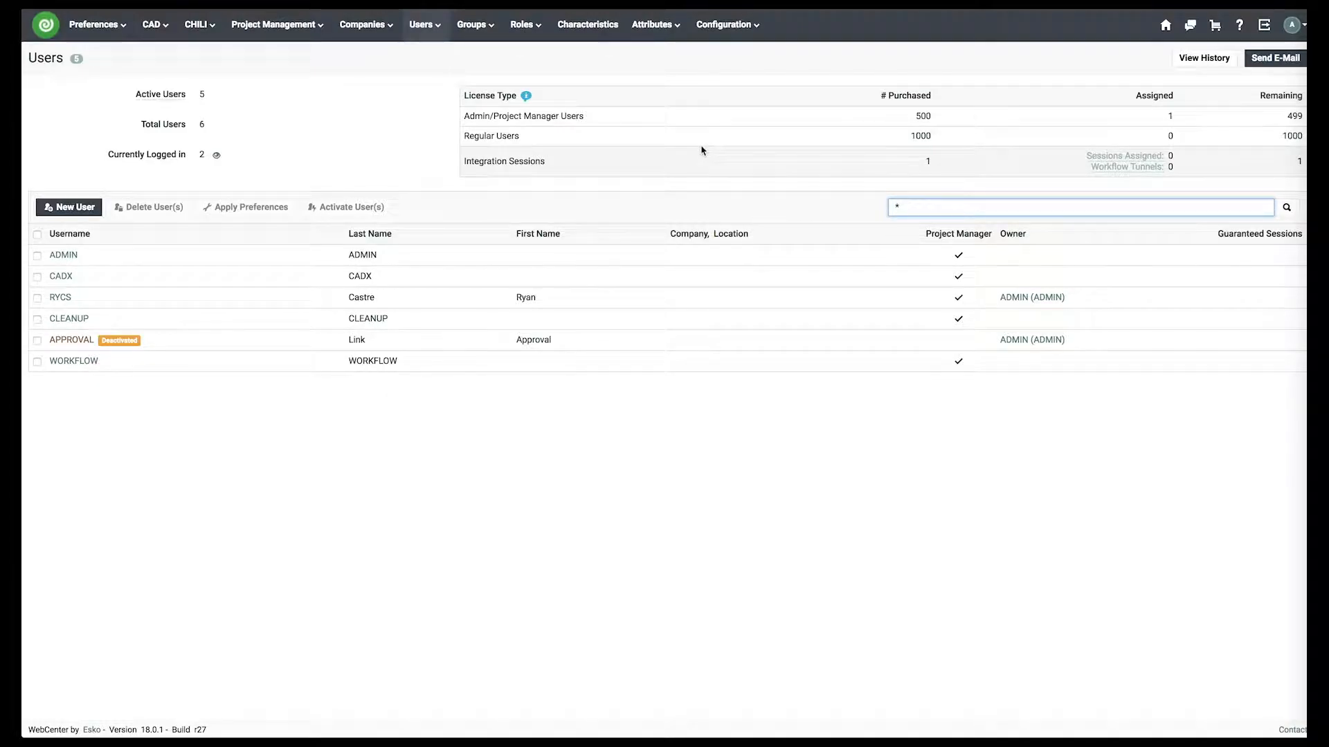
# Open the overview of attribute lists to check which project the list documents depend on.
pyautogui.click(652, 24)
pyautogui.click(654, 119)
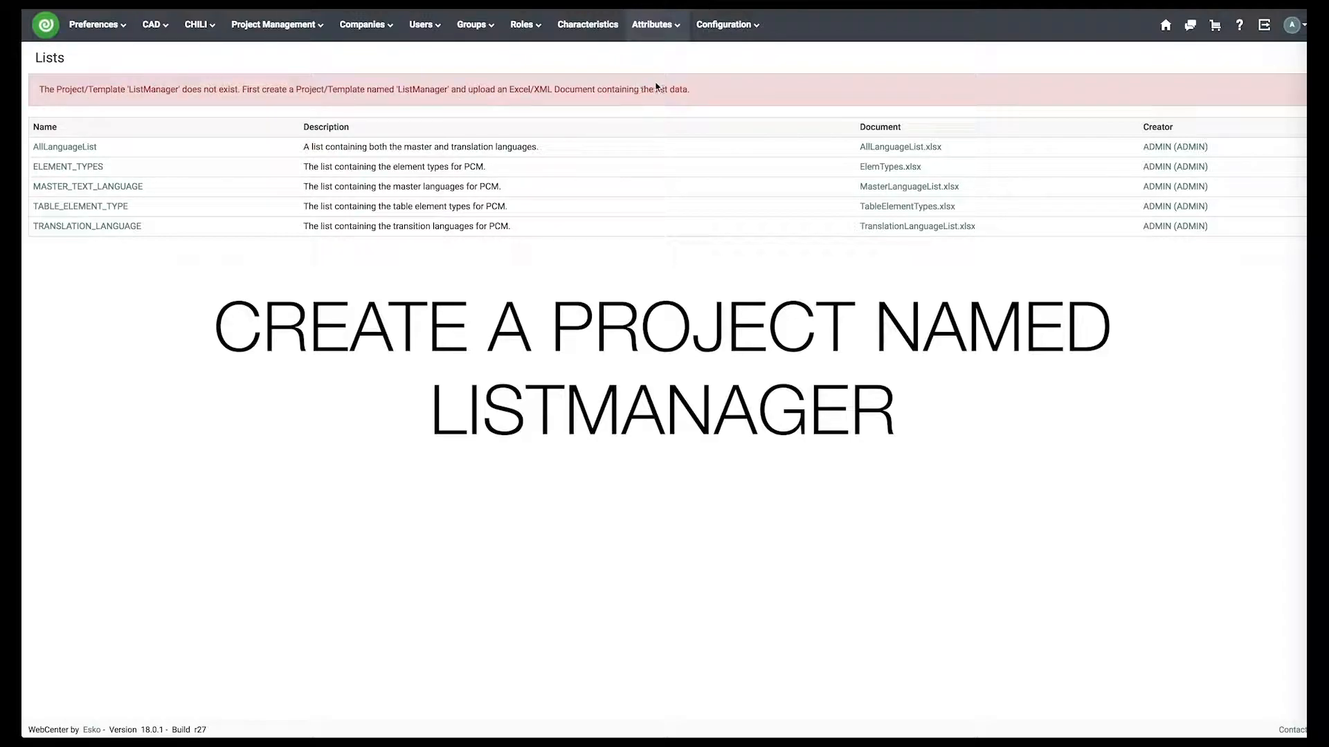
# Create a new project template named ListManager, starting from a blank template and keeping the default thumbnail.
pyautogui.click(273, 24)
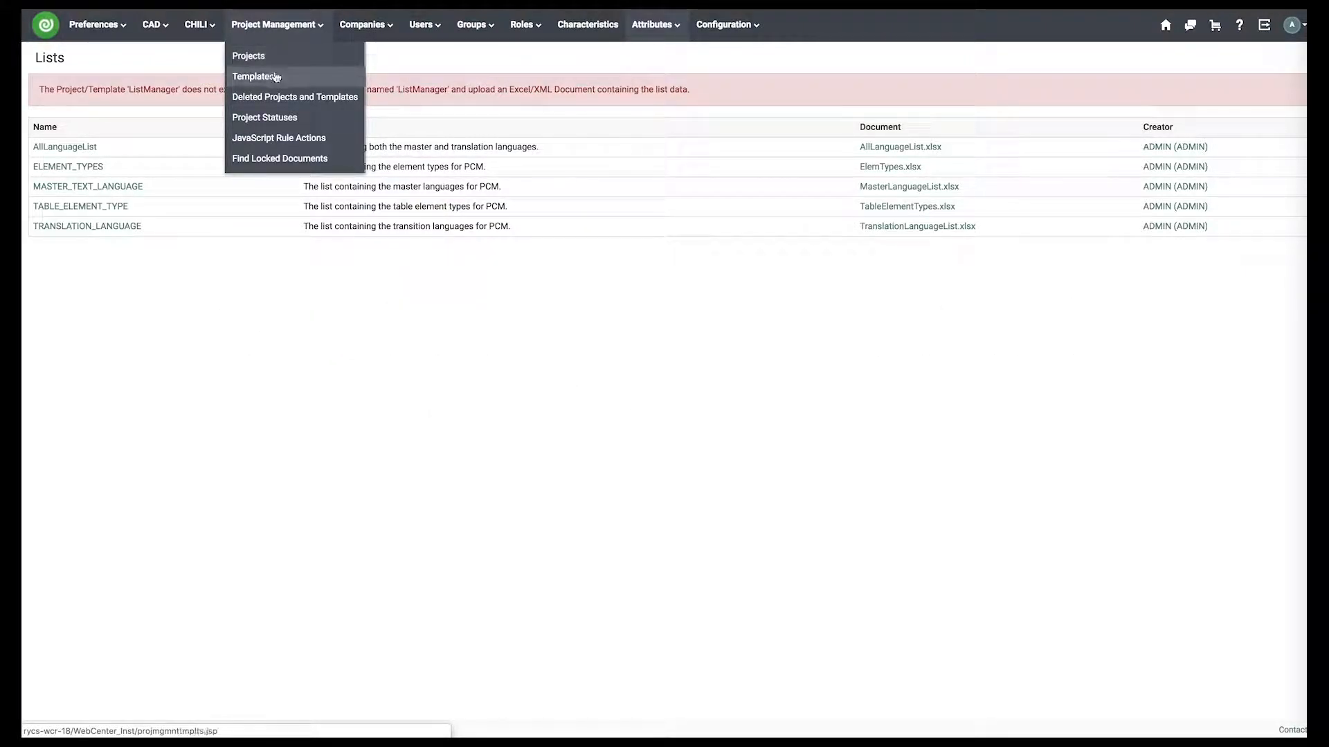
pyautogui.click(275, 76)
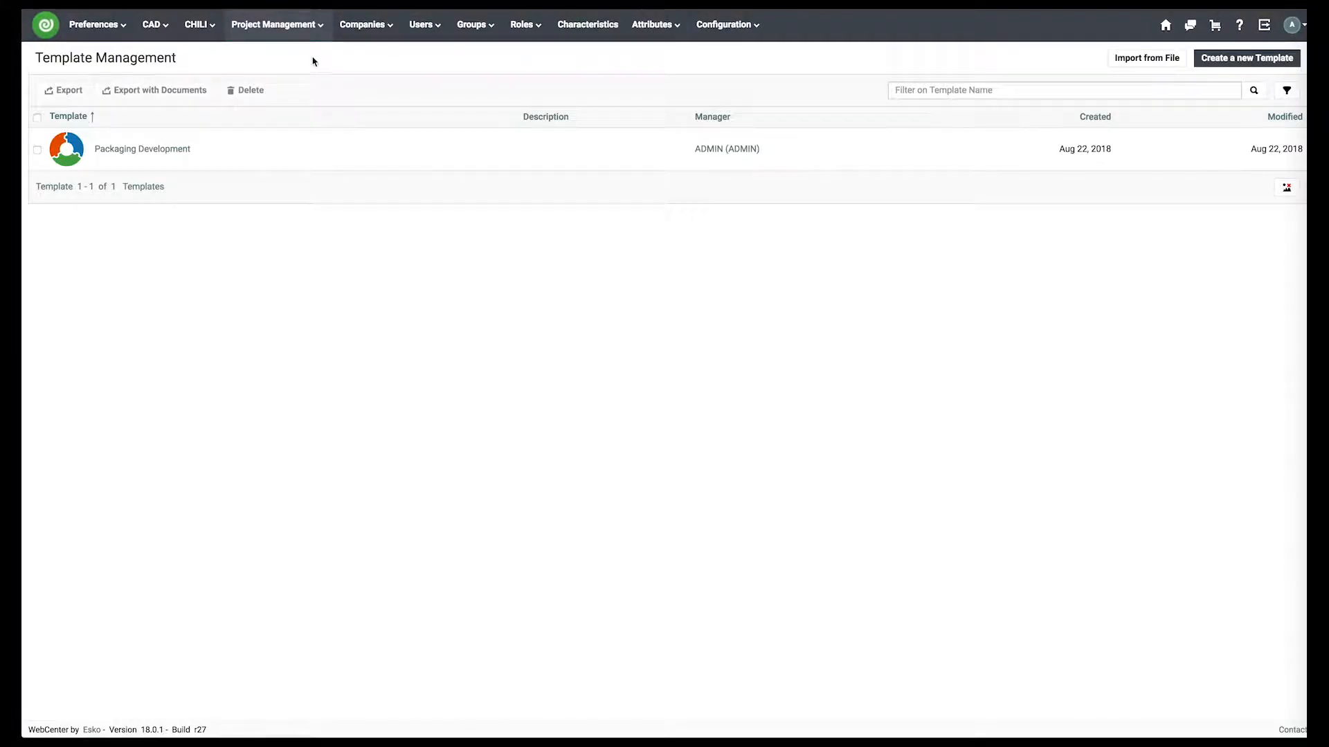
pyautogui.click(1275, 64)
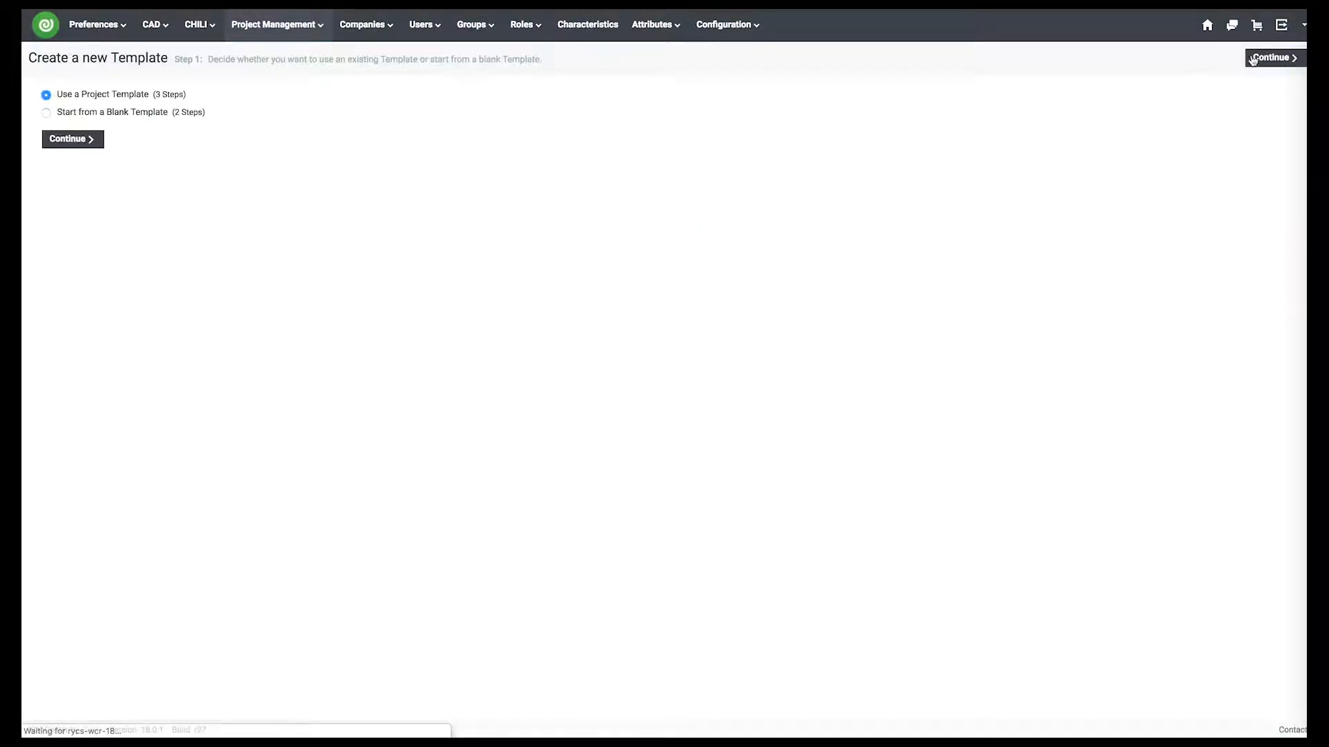
pyautogui.click(75, 114)
pyautogui.click(79, 139)
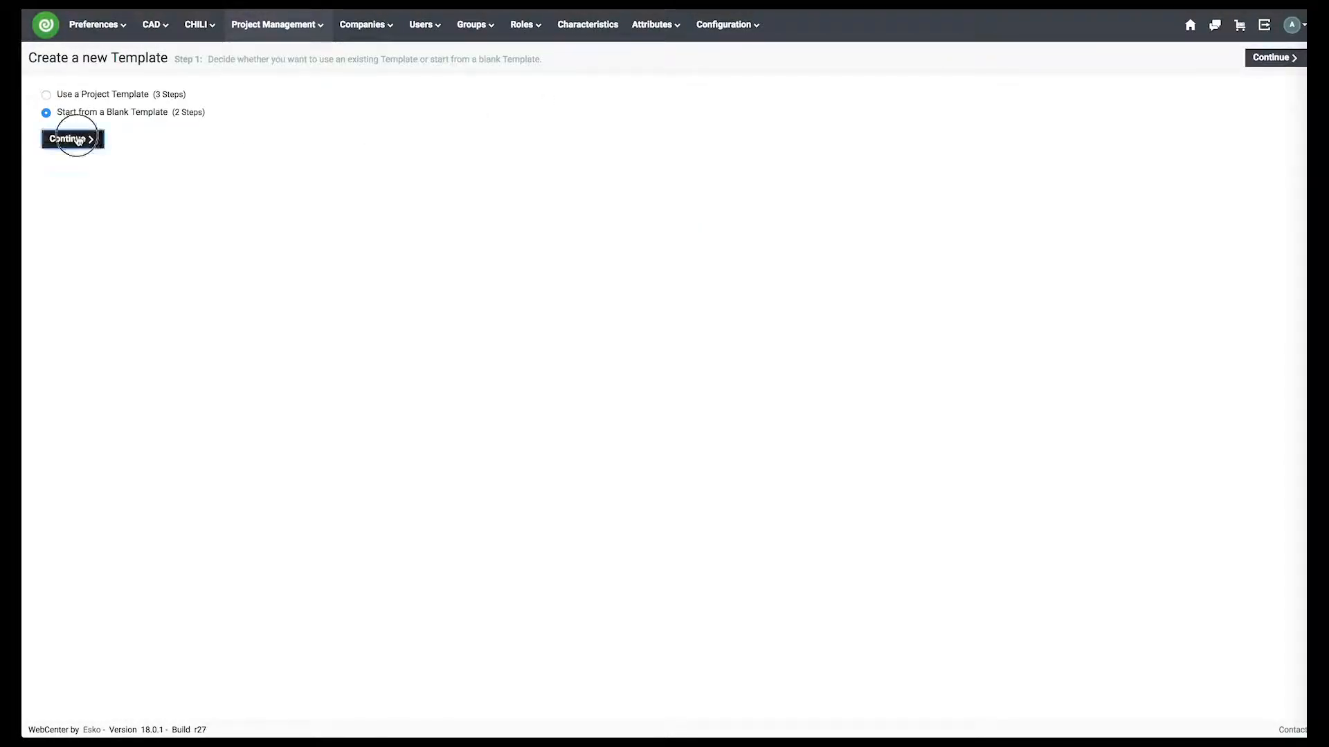
pyautogui.moveTo(281, 31)
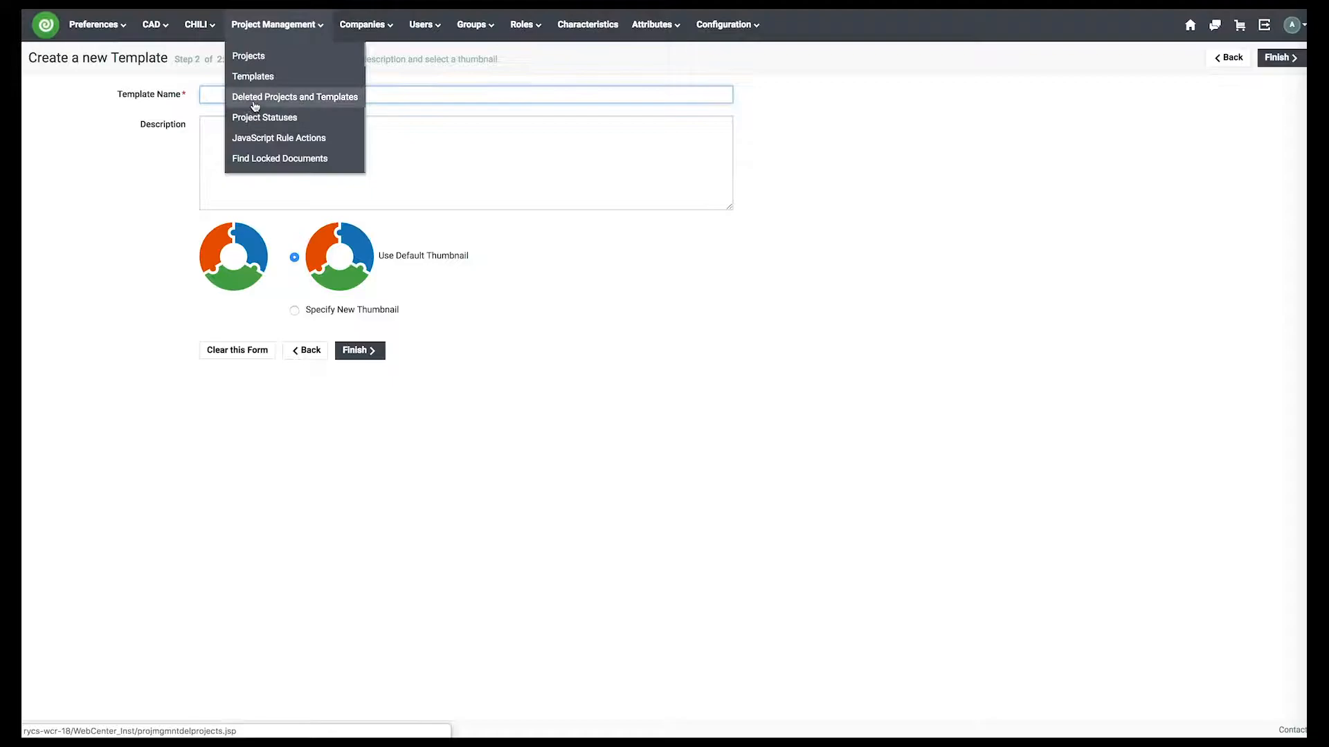
pyautogui.write('LIst')
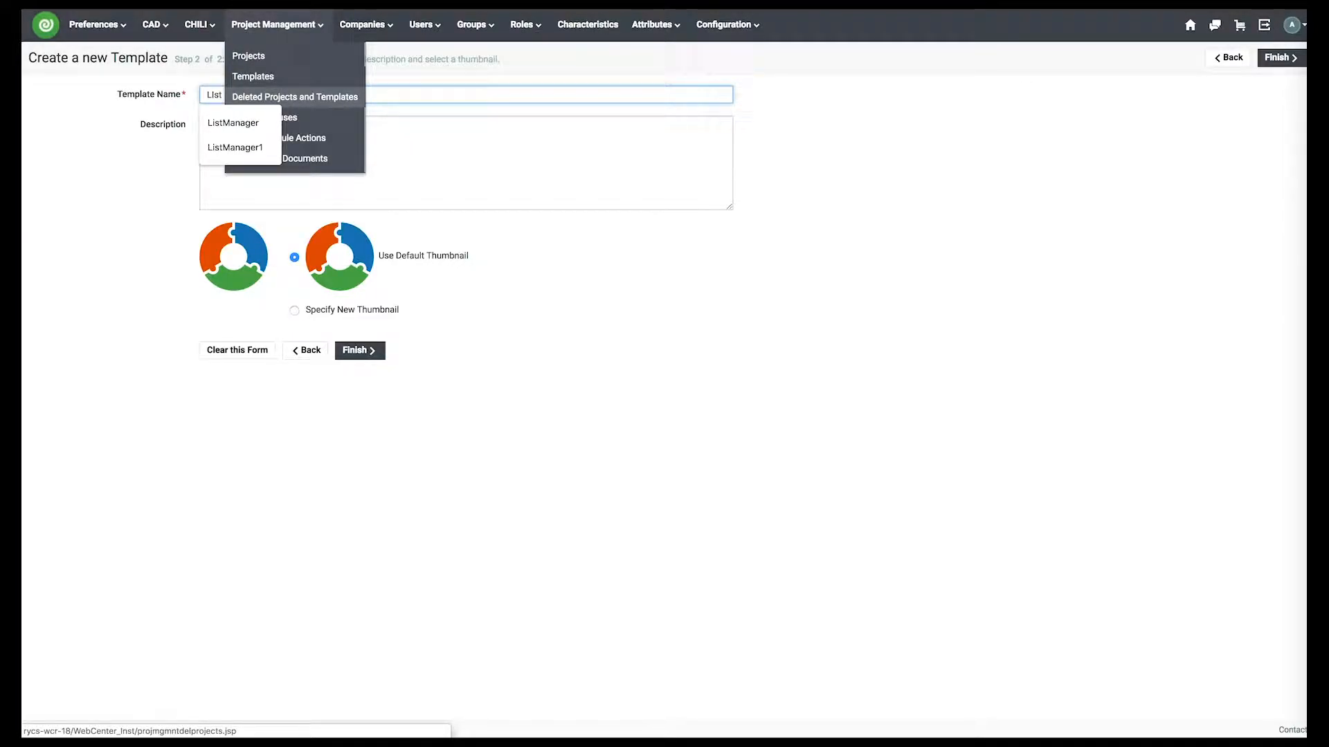
pyautogui.click(233, 123)
pyautogui.click(360, 350)
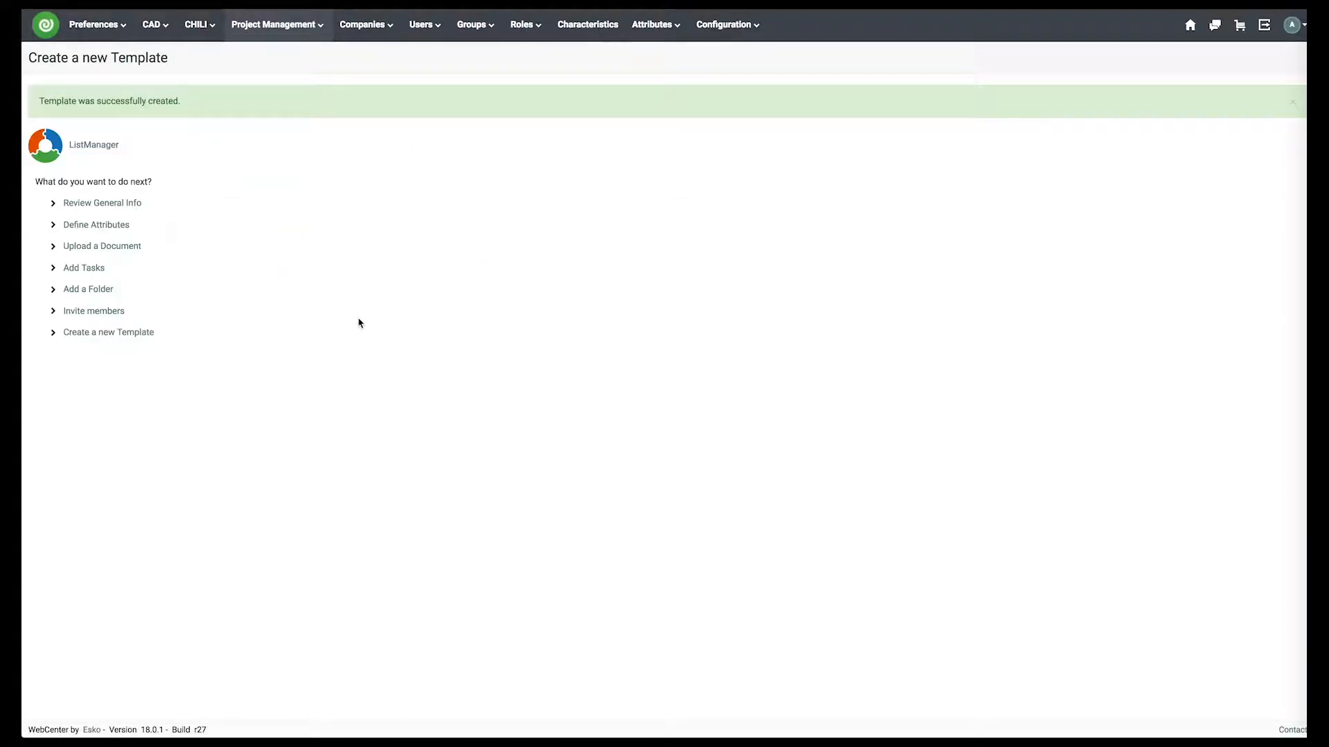
# Open the ListManager template from the attribute lists overview and add a folder named Lists to it.
pyautogui.moveTo(652, 24)
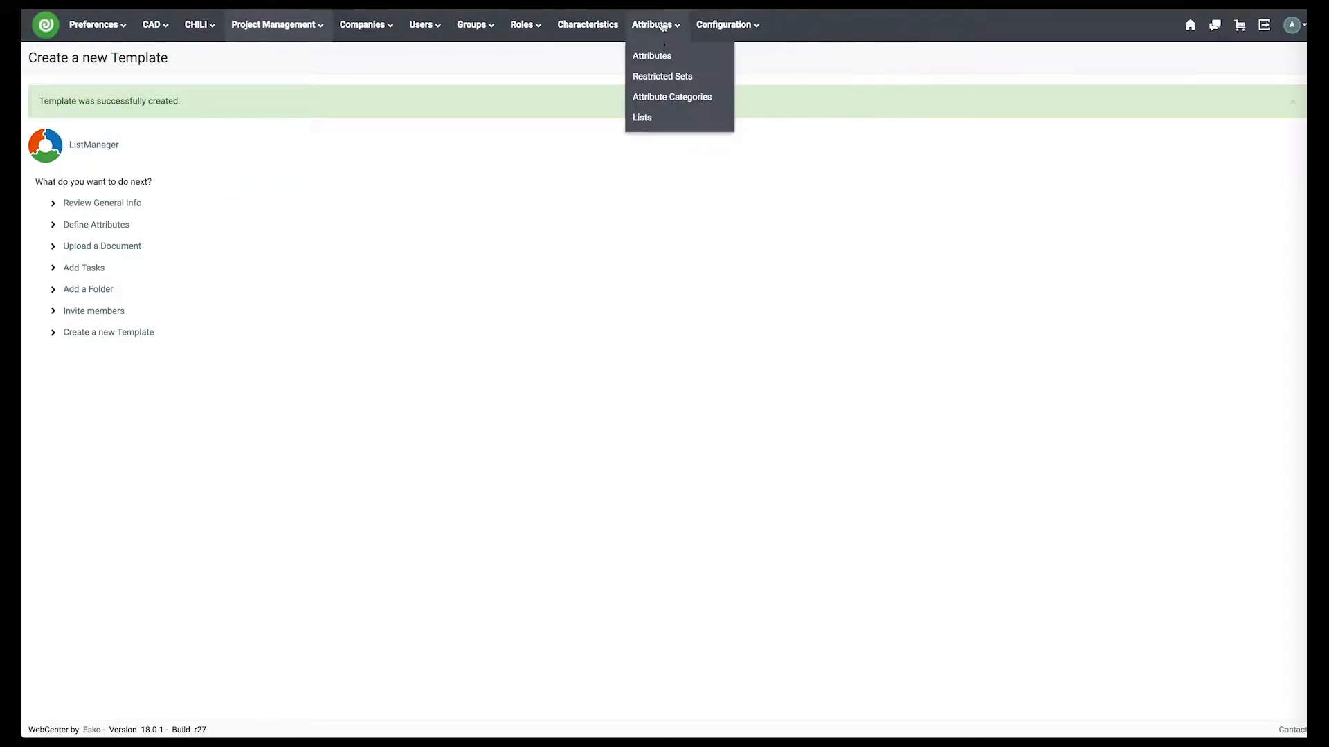
pyautogui.click(642, 116)
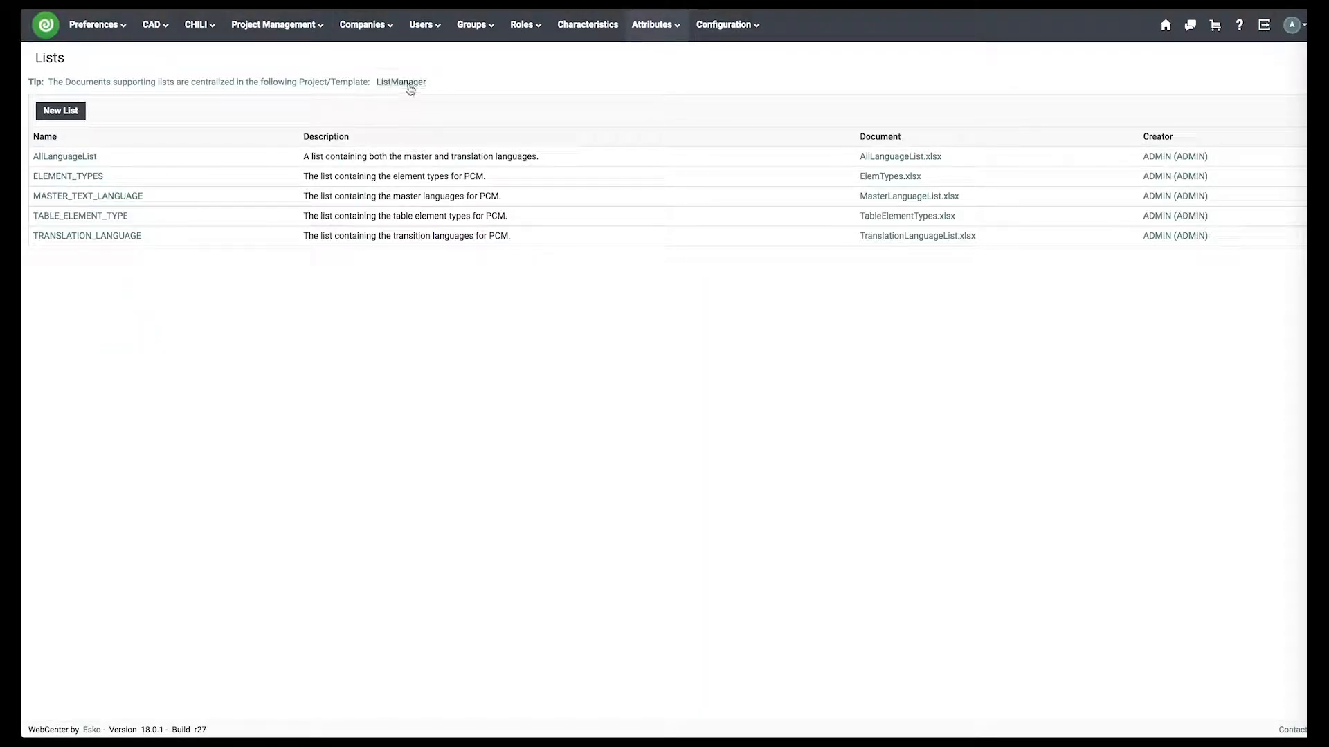
pyautogui.click(434, 86)
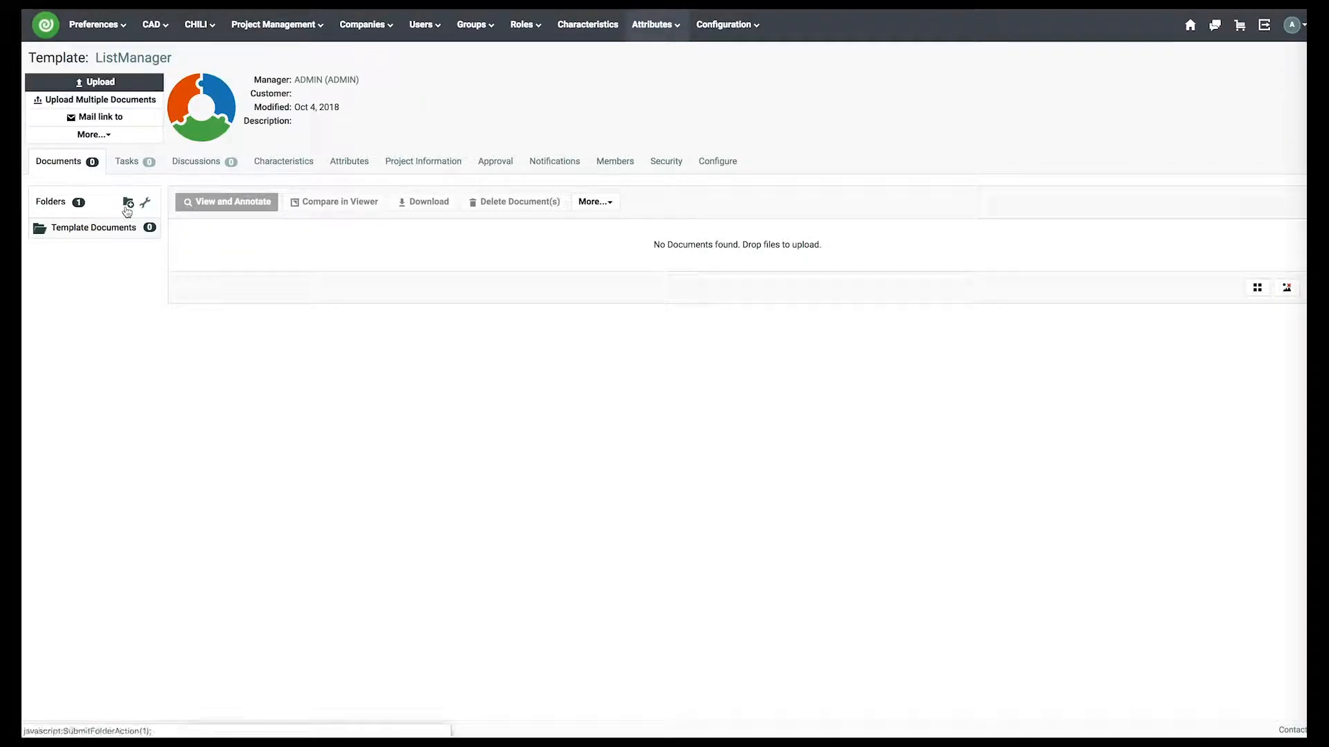
pyautogui.click(127, 205)
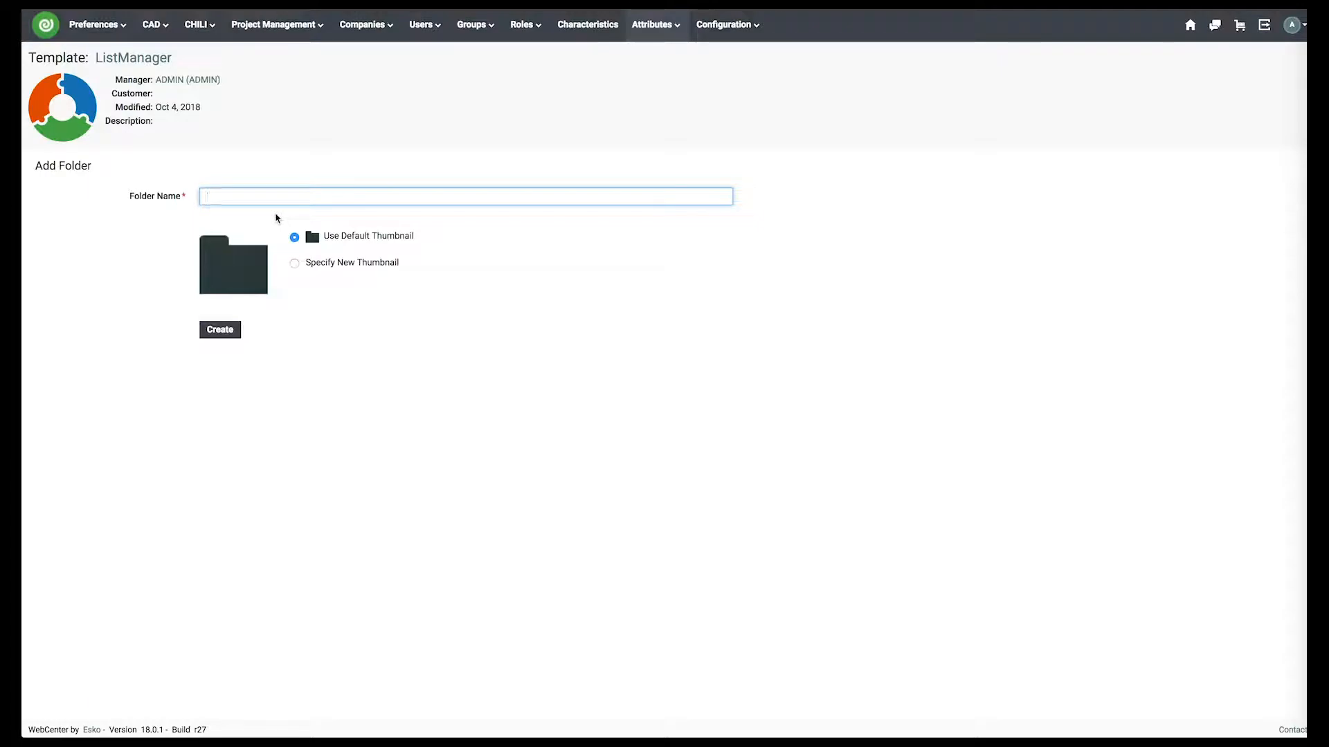
pyautogui.write('Litts')
pyautogui.click(228, 332)
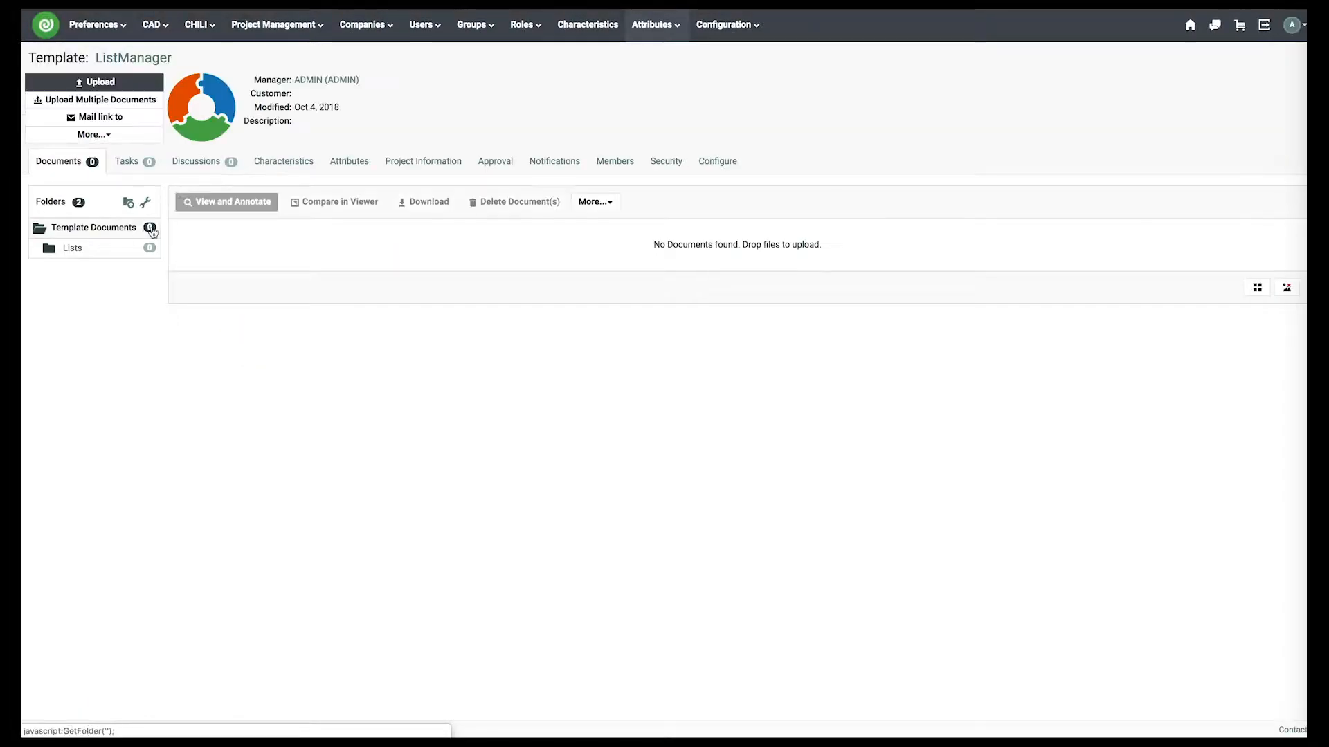
# Add a second folder named Logs under the ListManager template's documents.
pyautogui.click(128, 202)
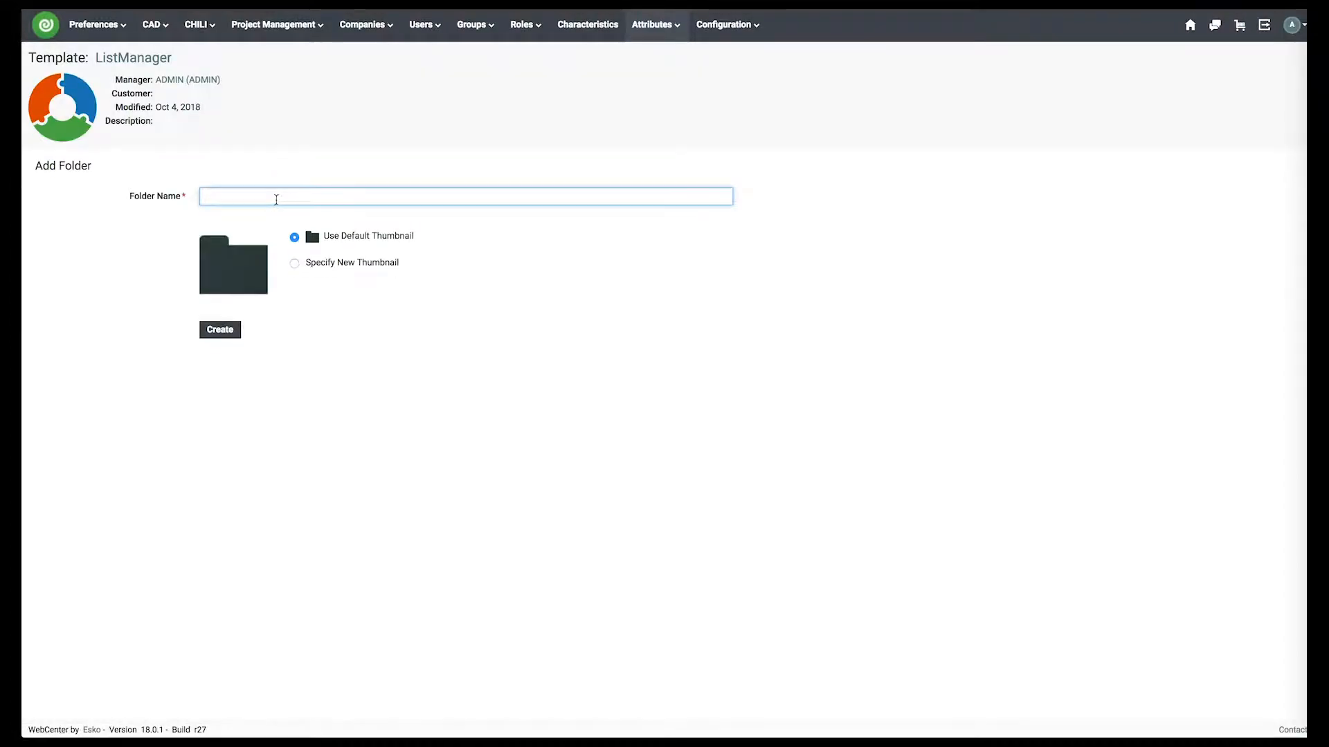
pyautogui.write('Logs')
pyautogui.click(220, 216)
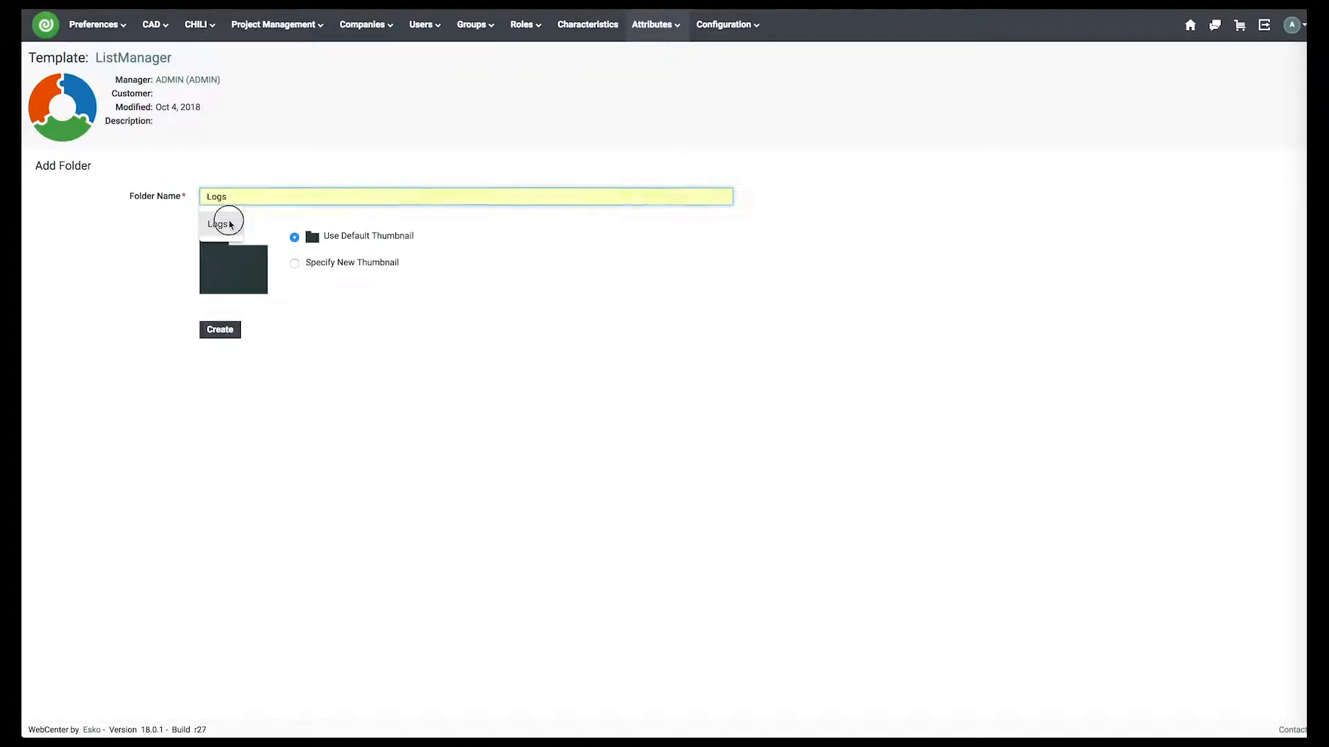
pyautogui.click(231, 332)
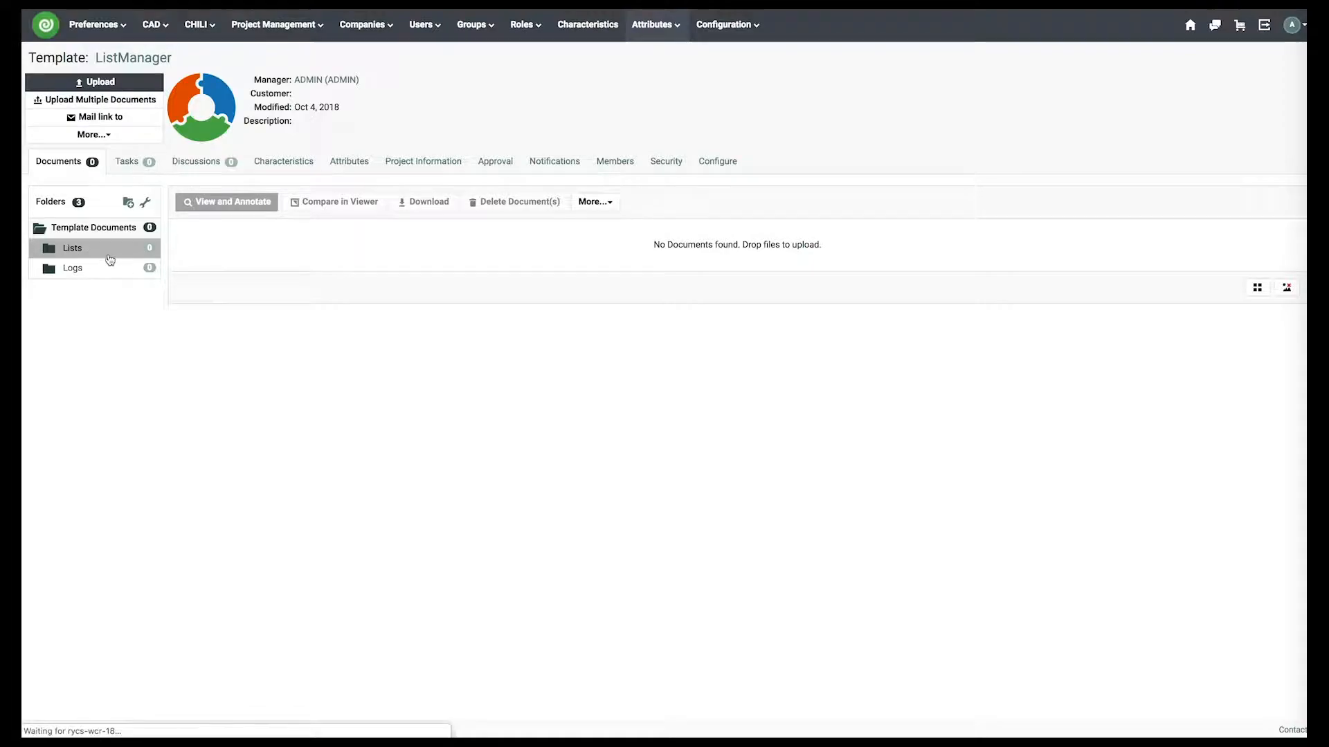
# Review the master data spreadsheet in Excel and upload MasterData.xls from Finder into the ListManager template's Lists folder.
pyautogui.click(109, 256)
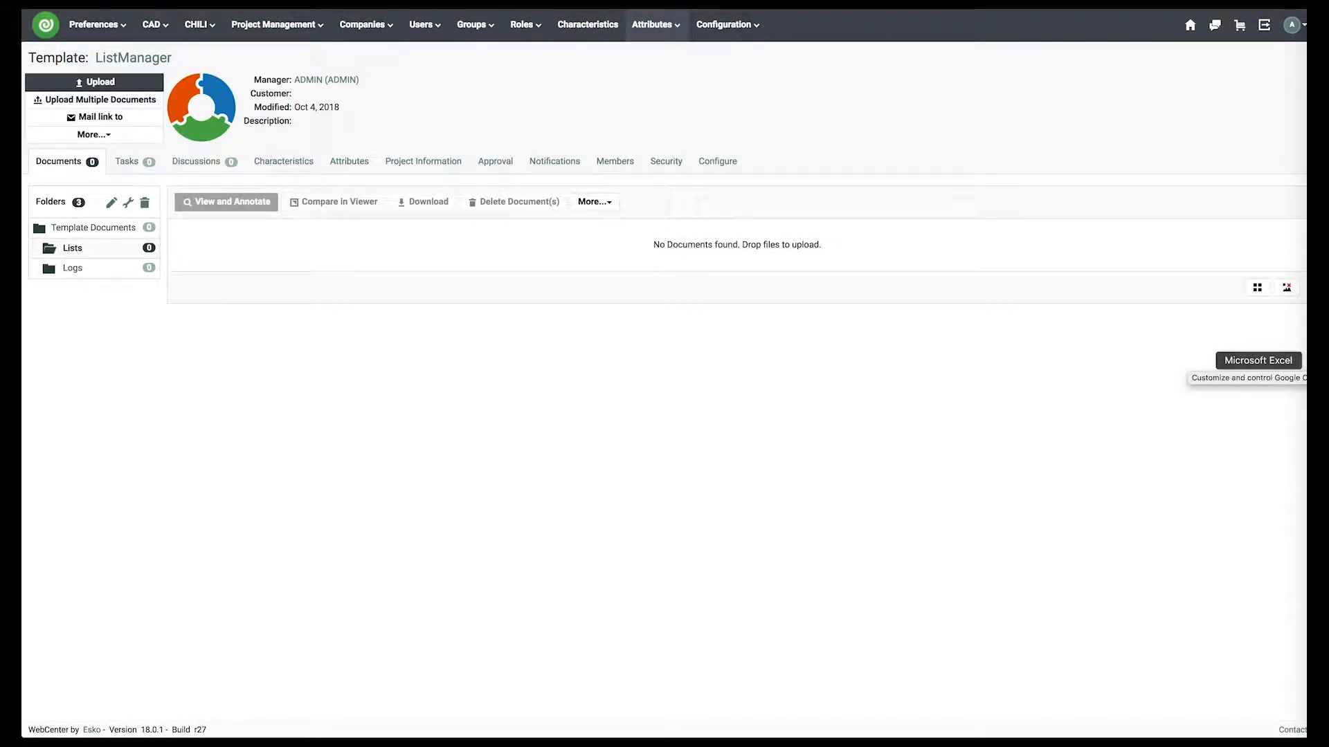
pyautogui.click(1318, 360)
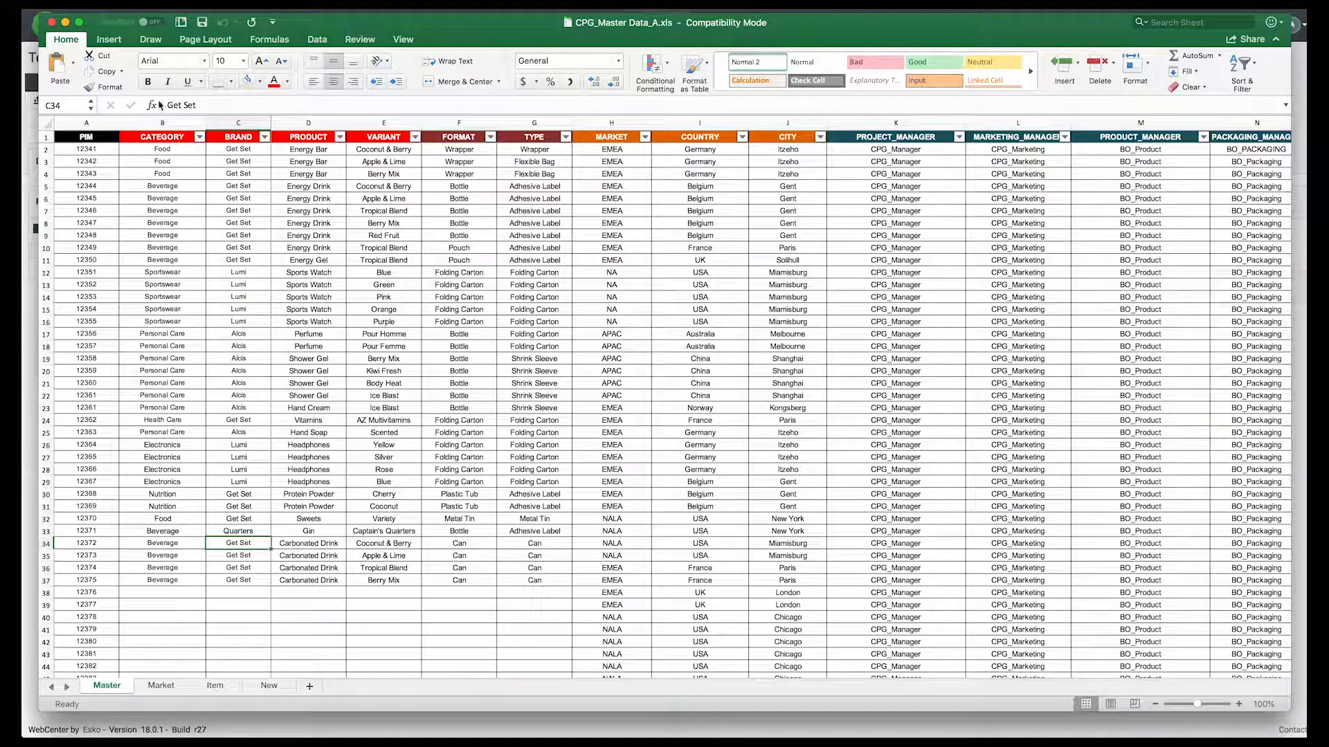
pyautogui.press('super+Tab')
pyautogui.press('super+Tab')
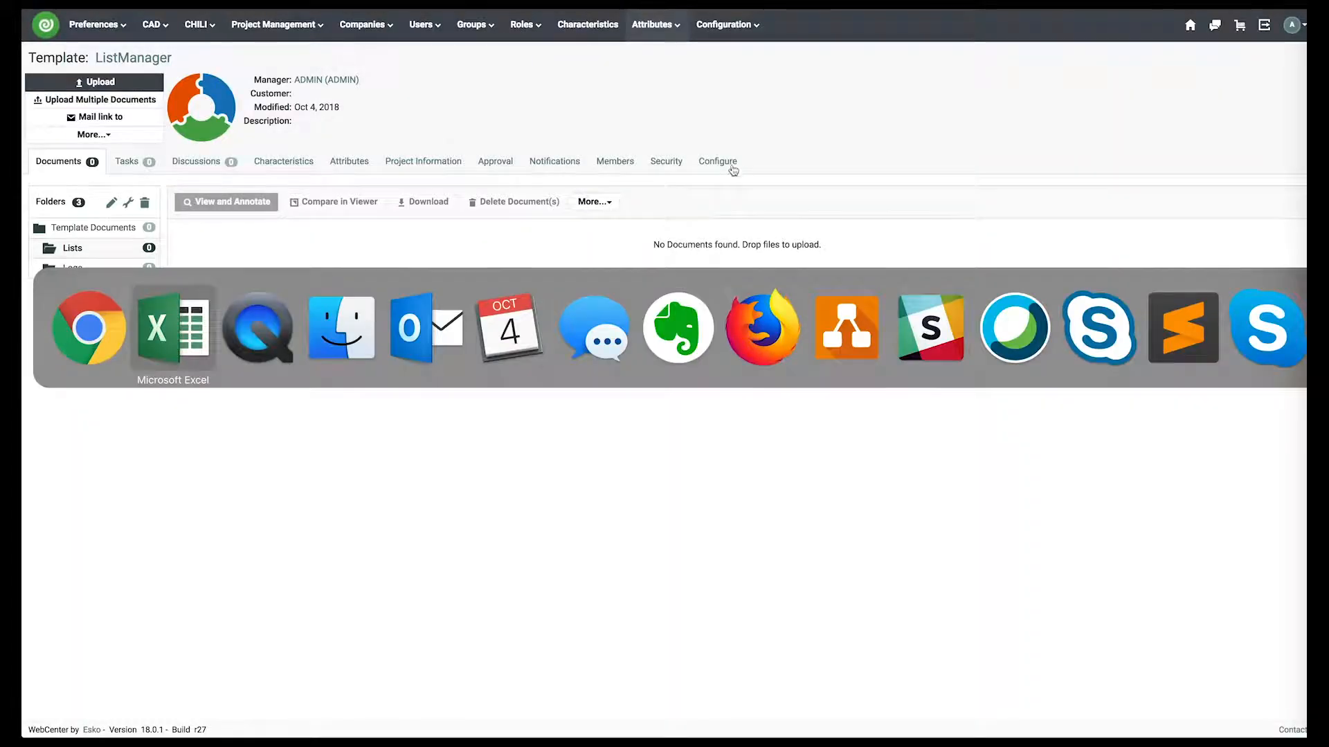
pyautogui.press('super+Tab')
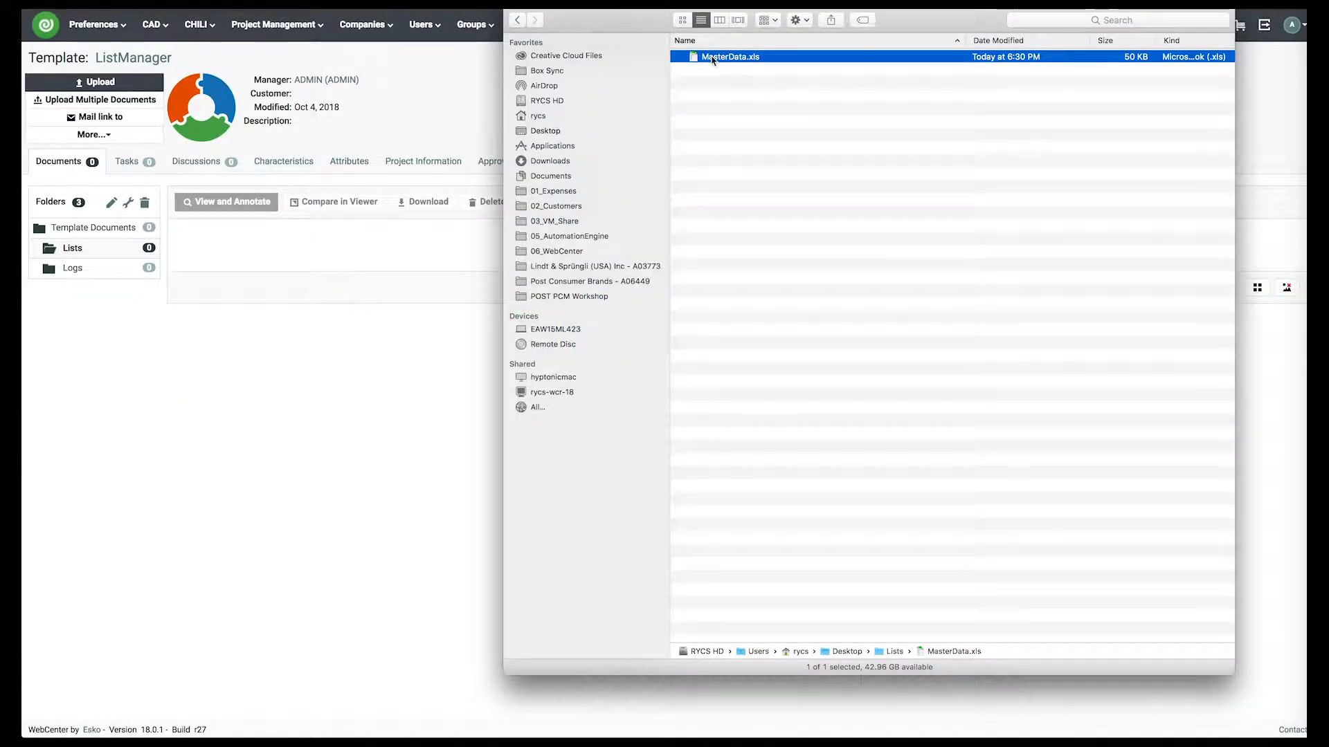
pyautogui.moveTo(713, 60); pyautogui.dragTo(282, 258)
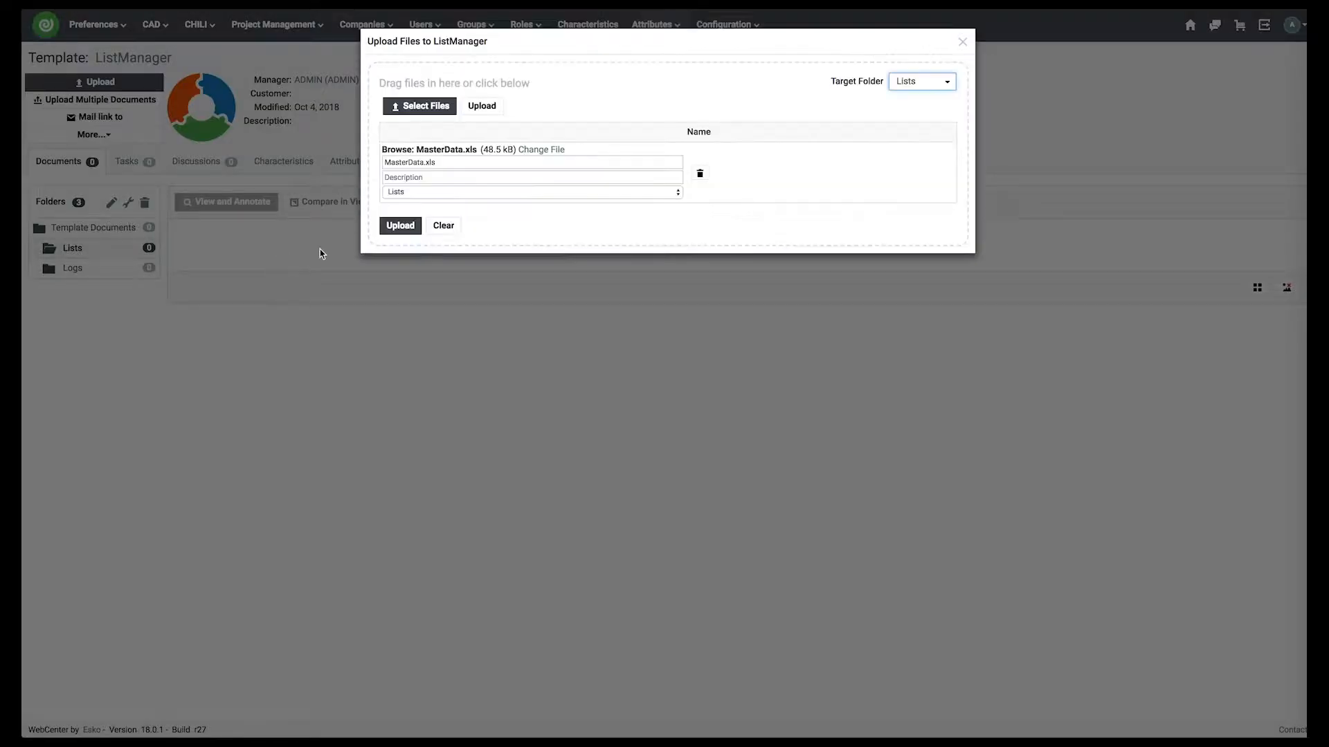
pyautogui.click(402, 229)
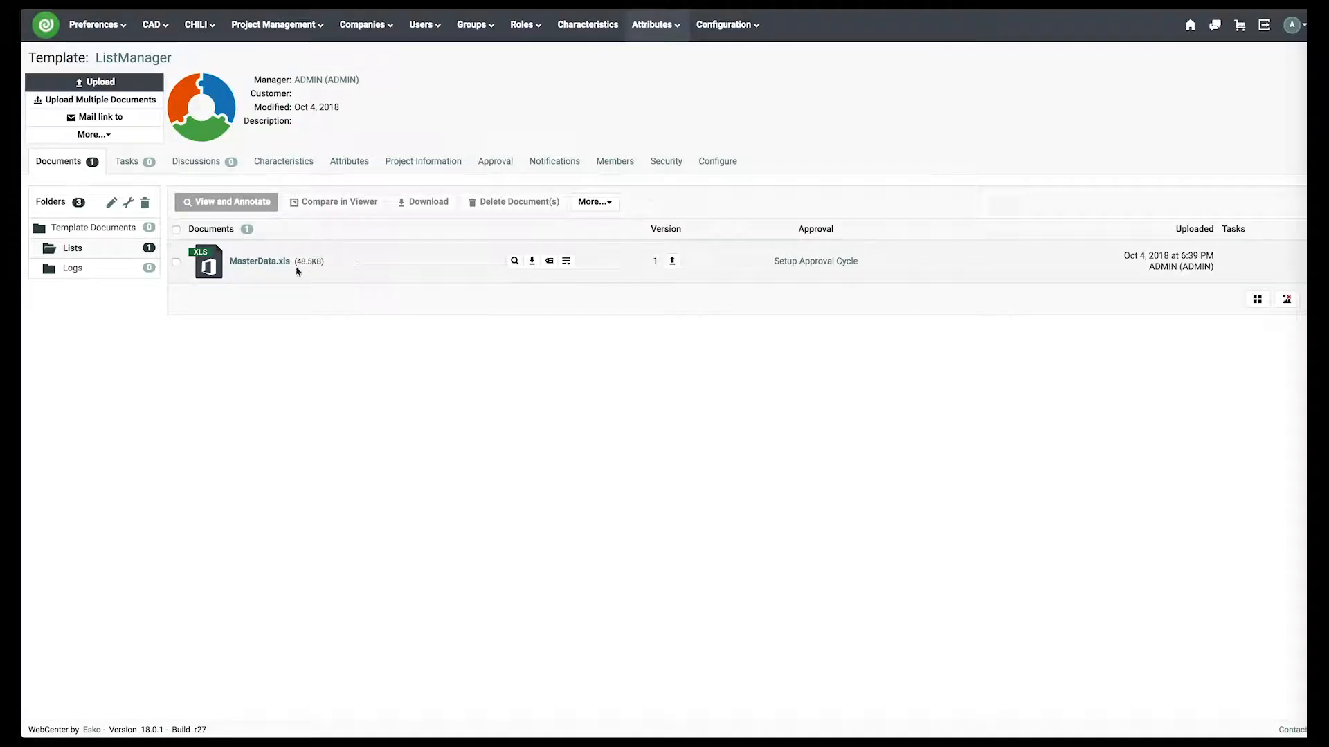
# Start a new attribute list named Master Data with the description "All the product data".
pyautogui.moveTo(654, 24)
pyautogui.click(645, 117)
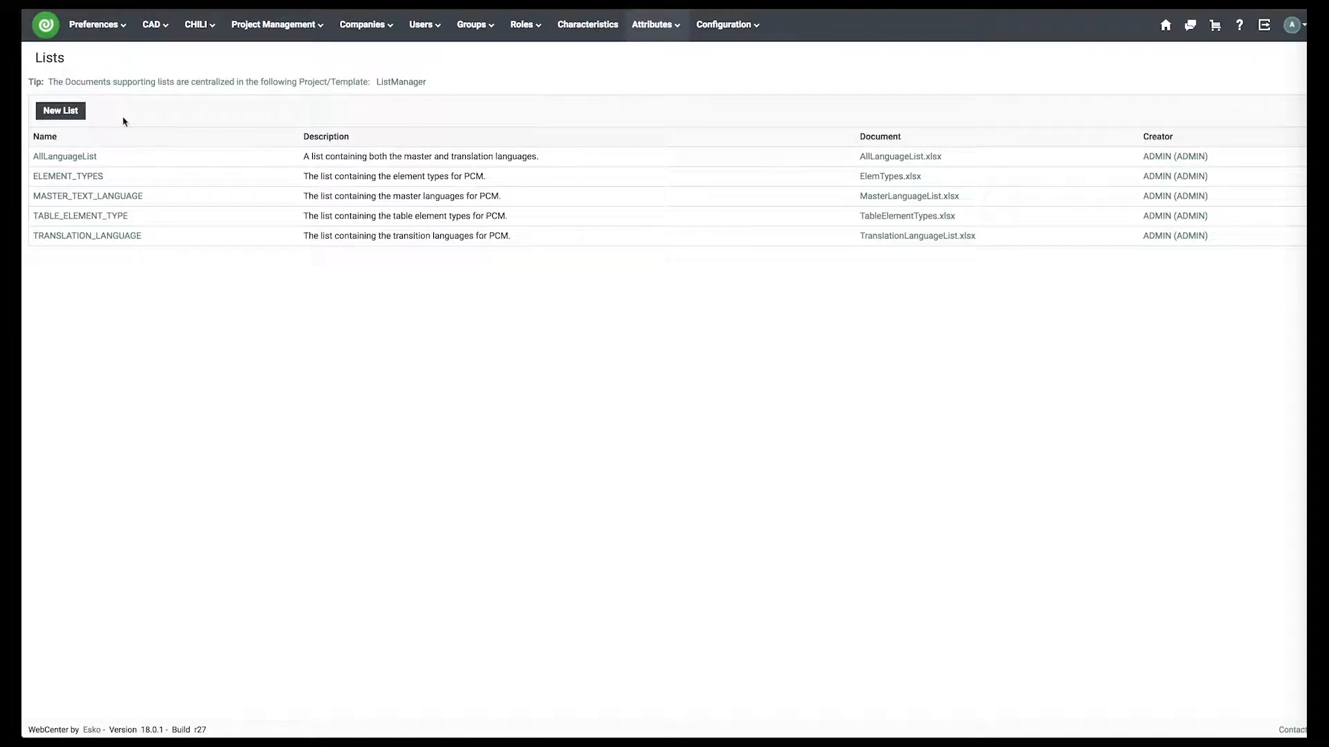
pyautogui.click(74, 113)
pyautogui.click(245, 121)
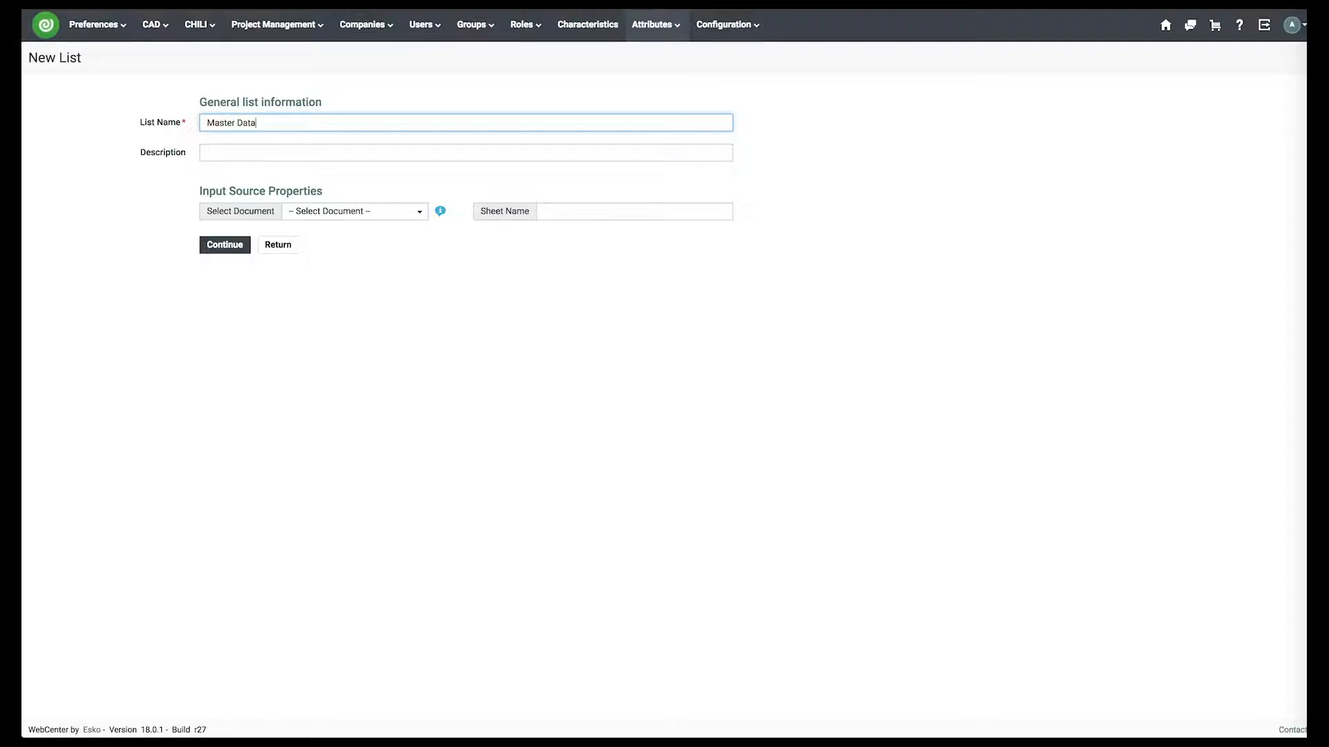
pyautogui.click(227, 147)
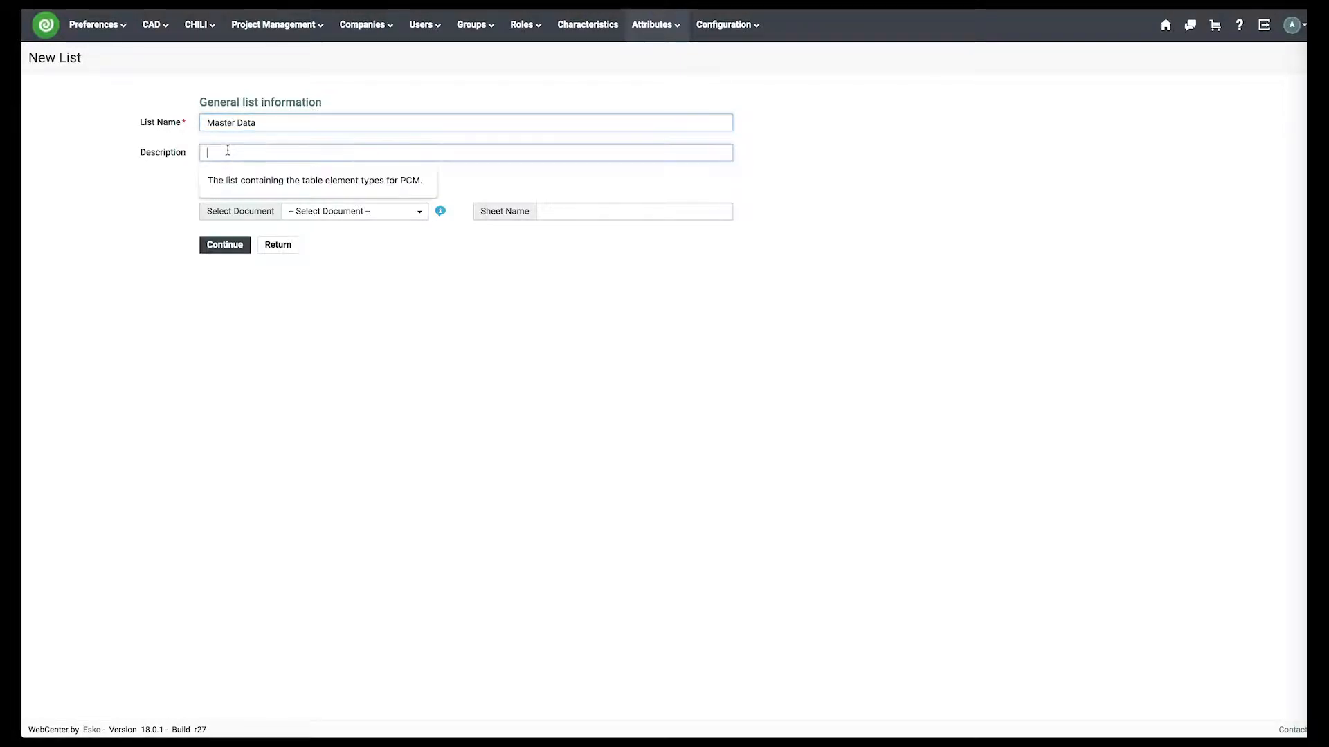
pyautogui.write('All the product data')
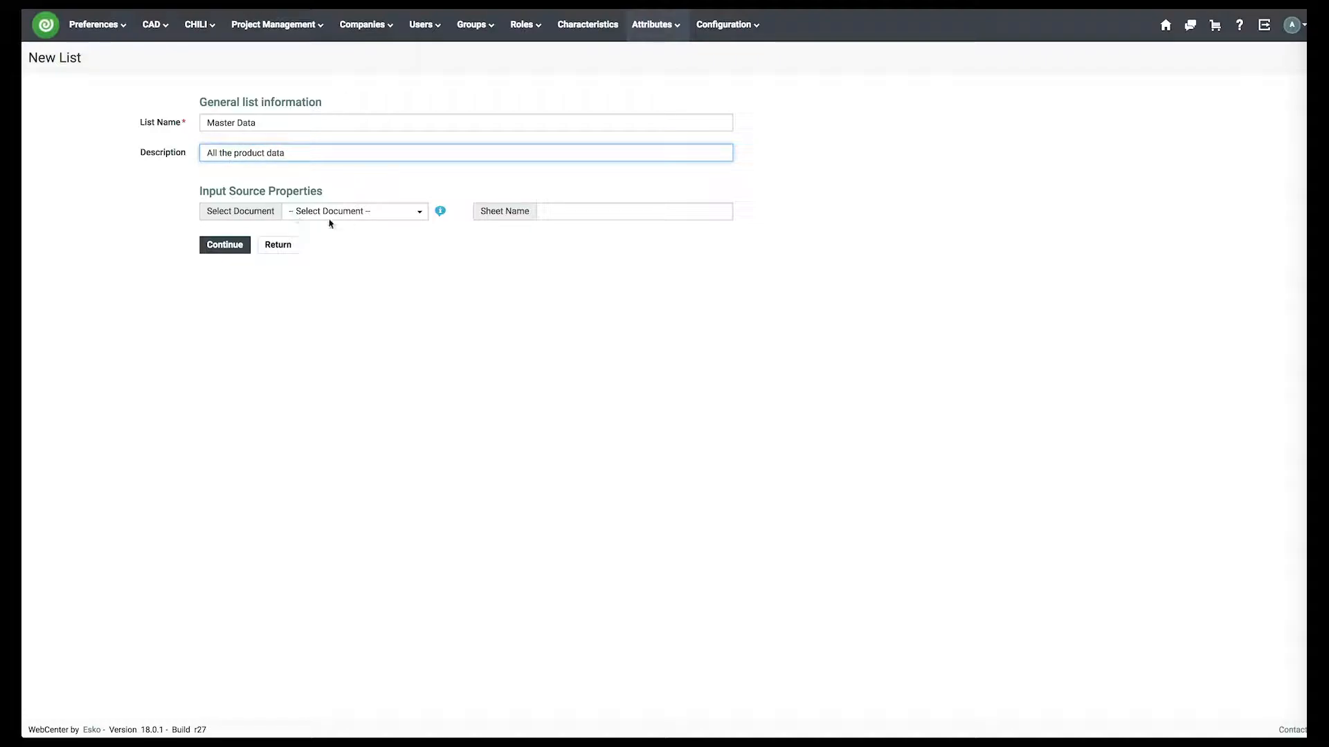
# Use MasterData.xls with the sheet Master as the list's input source and continue to the detailed settings.
pyautogui.click(329, 216)
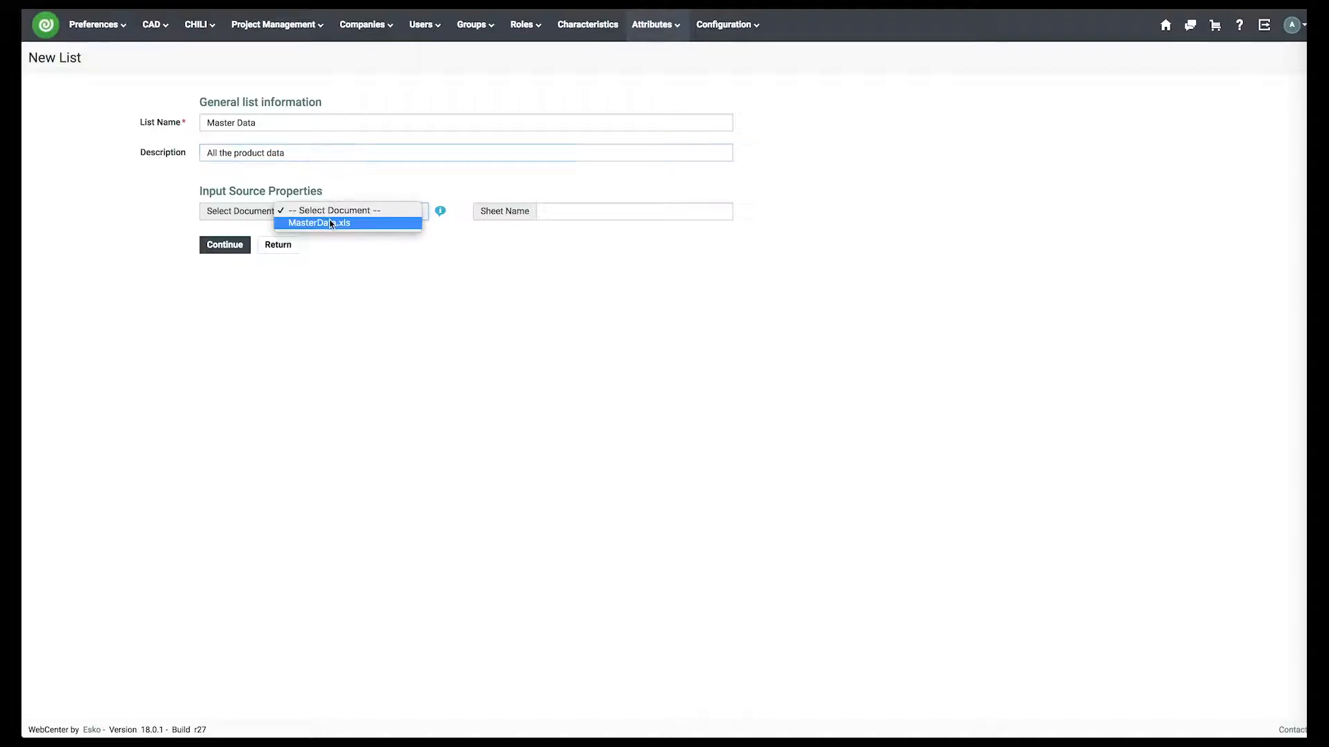
pyautogui.click(330, 229)
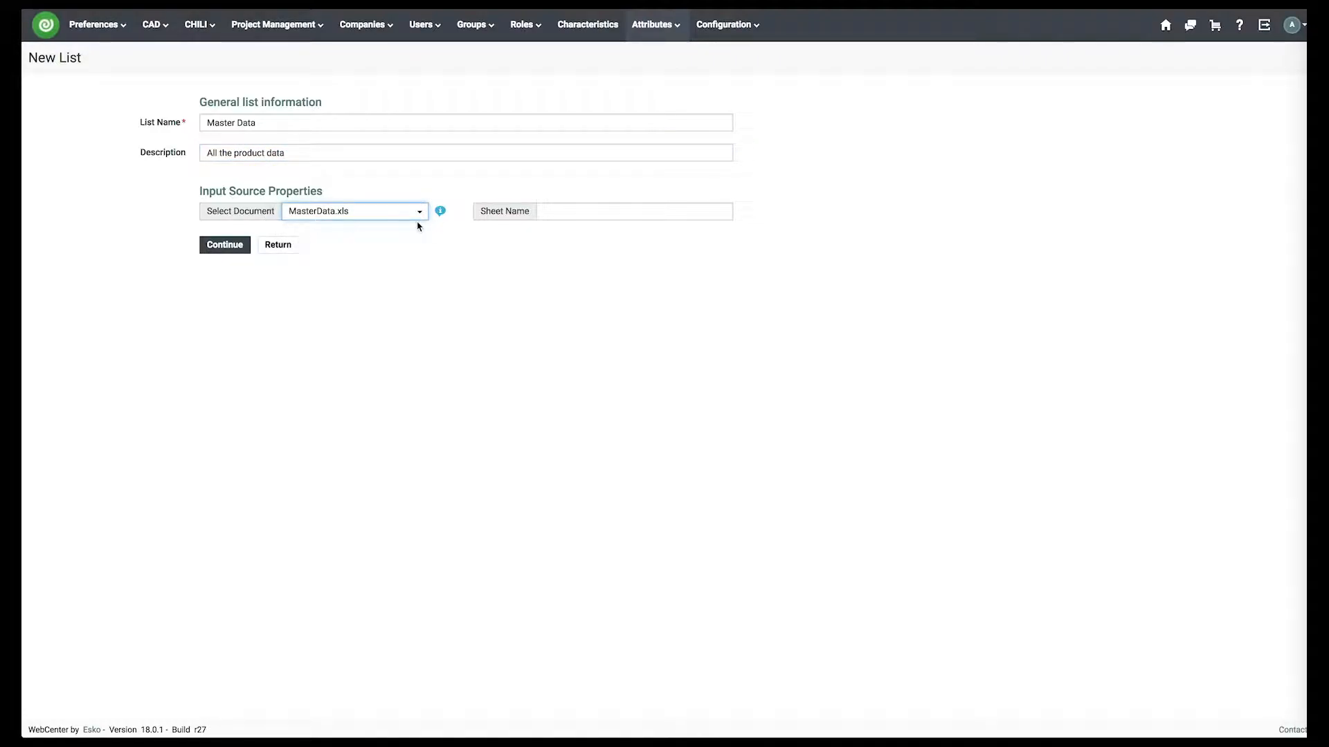
pyautogui.click(364, 211)
pyautogui.click(366, 211)
pyautogui.click(595, 214)
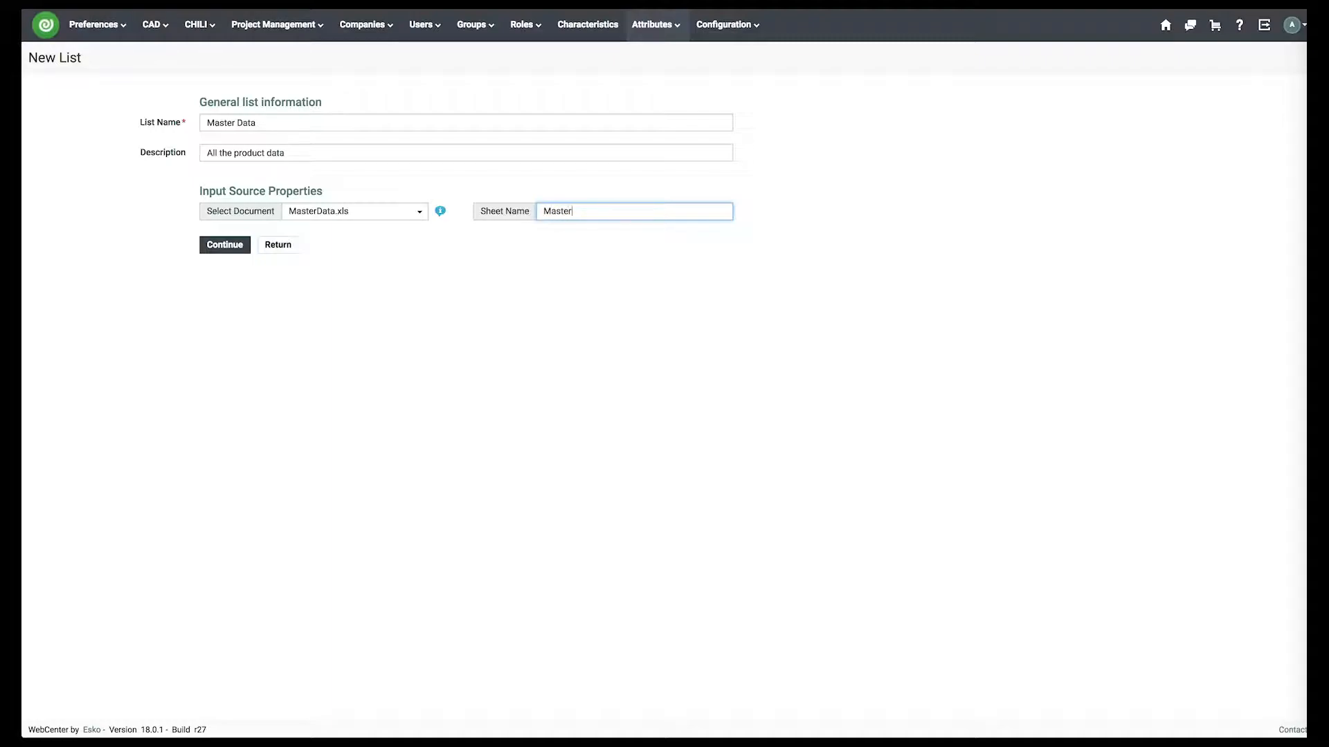
pyautogui.press('Return')
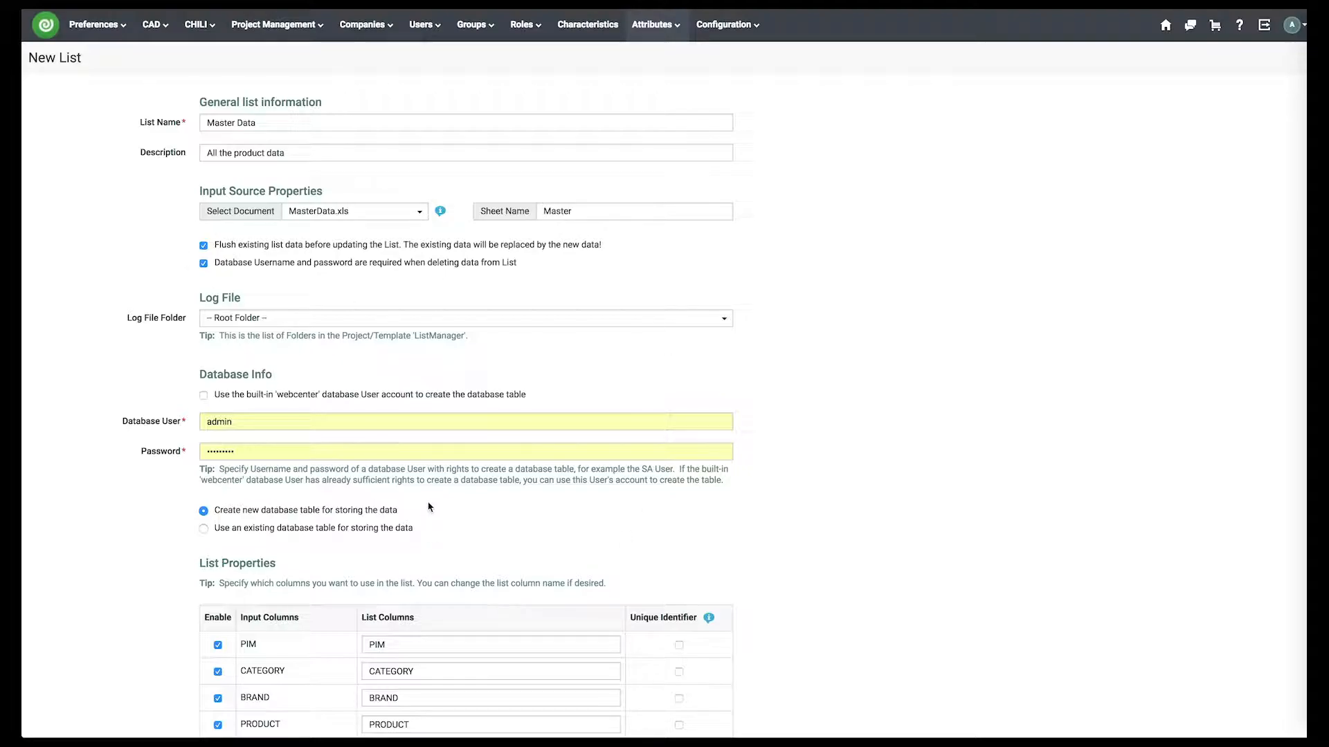
# Set the log file folder of the new list to Logs.
pyautogui.scroll(-3, 429, 508)
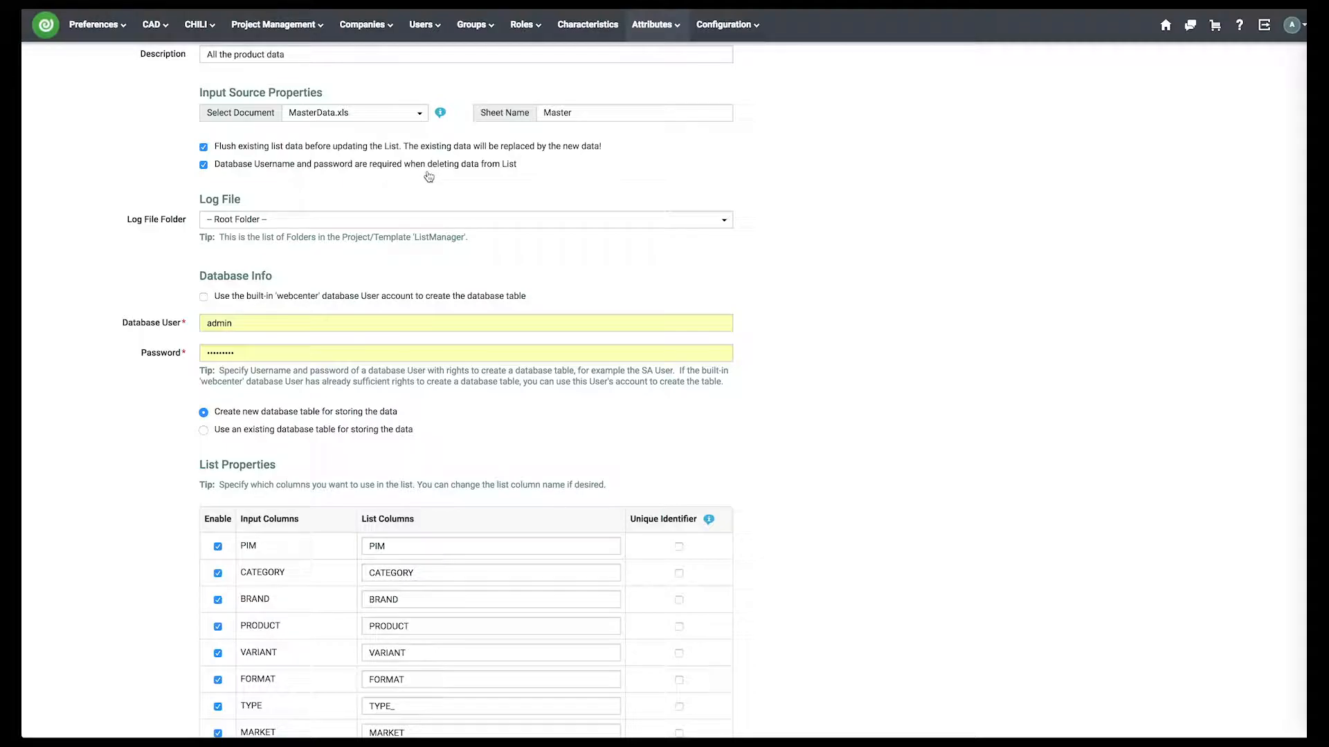
pyautogui.click(273, 220)
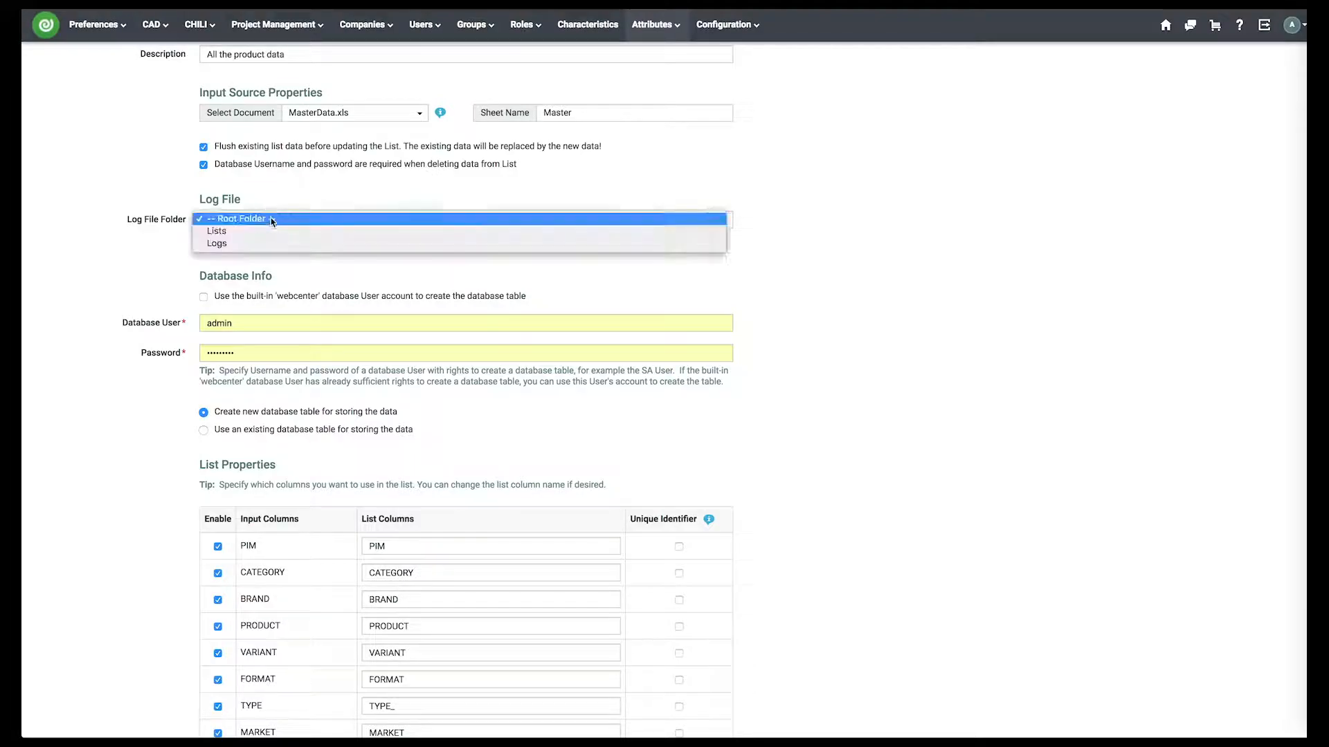
pyautogui.click(235, 245)
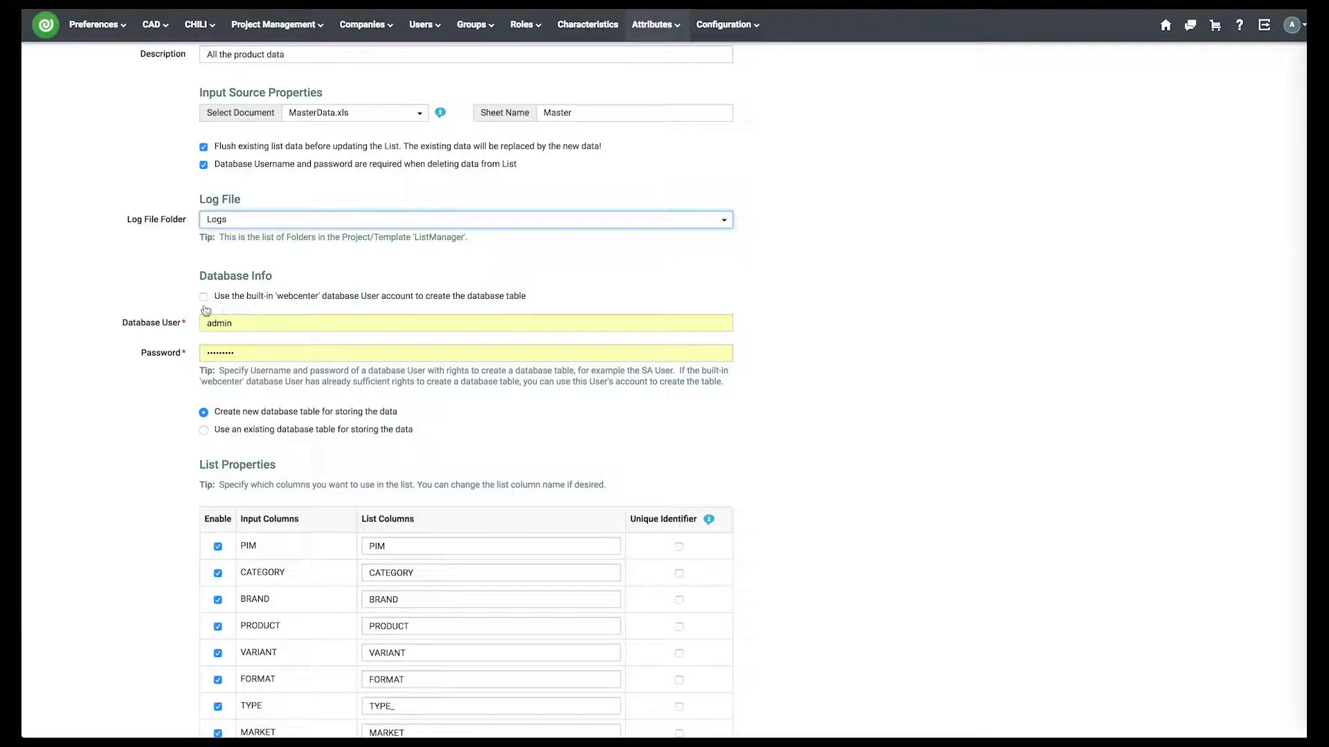
# Set the database user to sa and enter the database user's password.
pyautogui.doubleClick(285, 321)
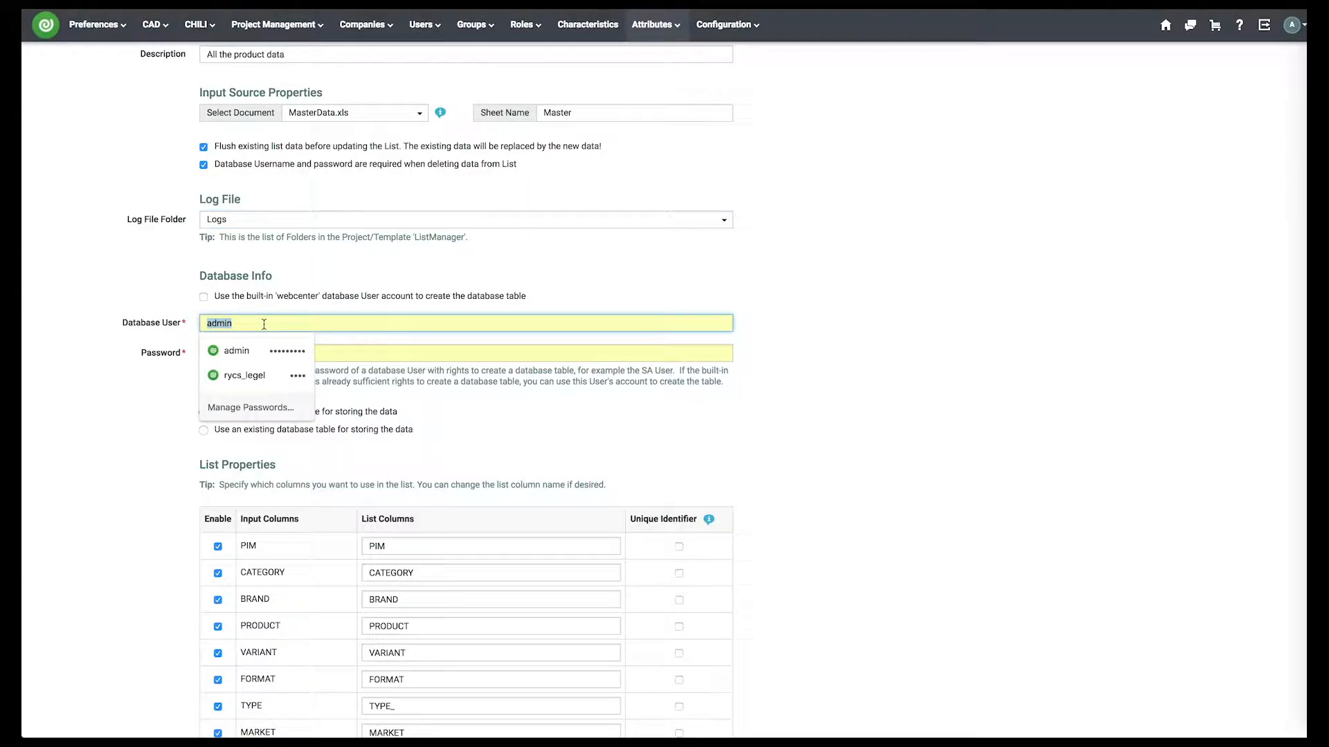
pyautogui.write('sa')
pyautogui.press('Tab')
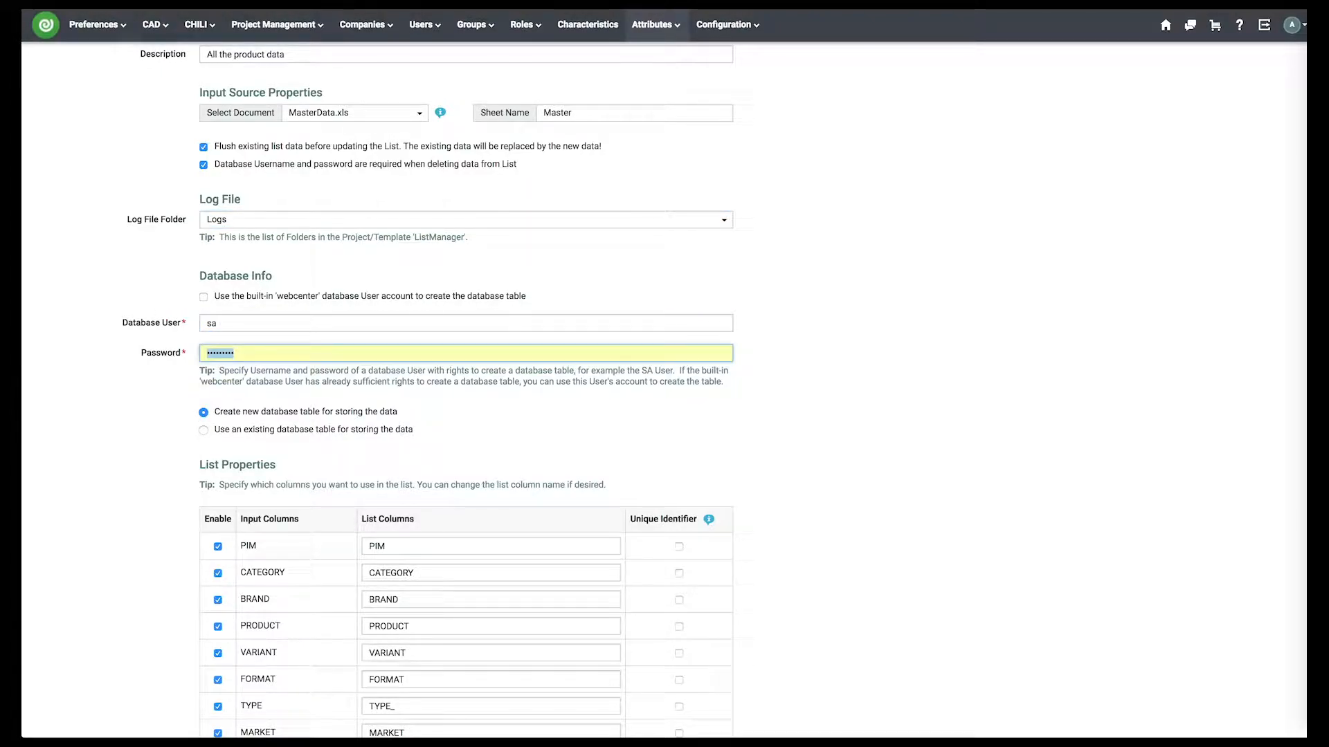
pyautogui.write('••')
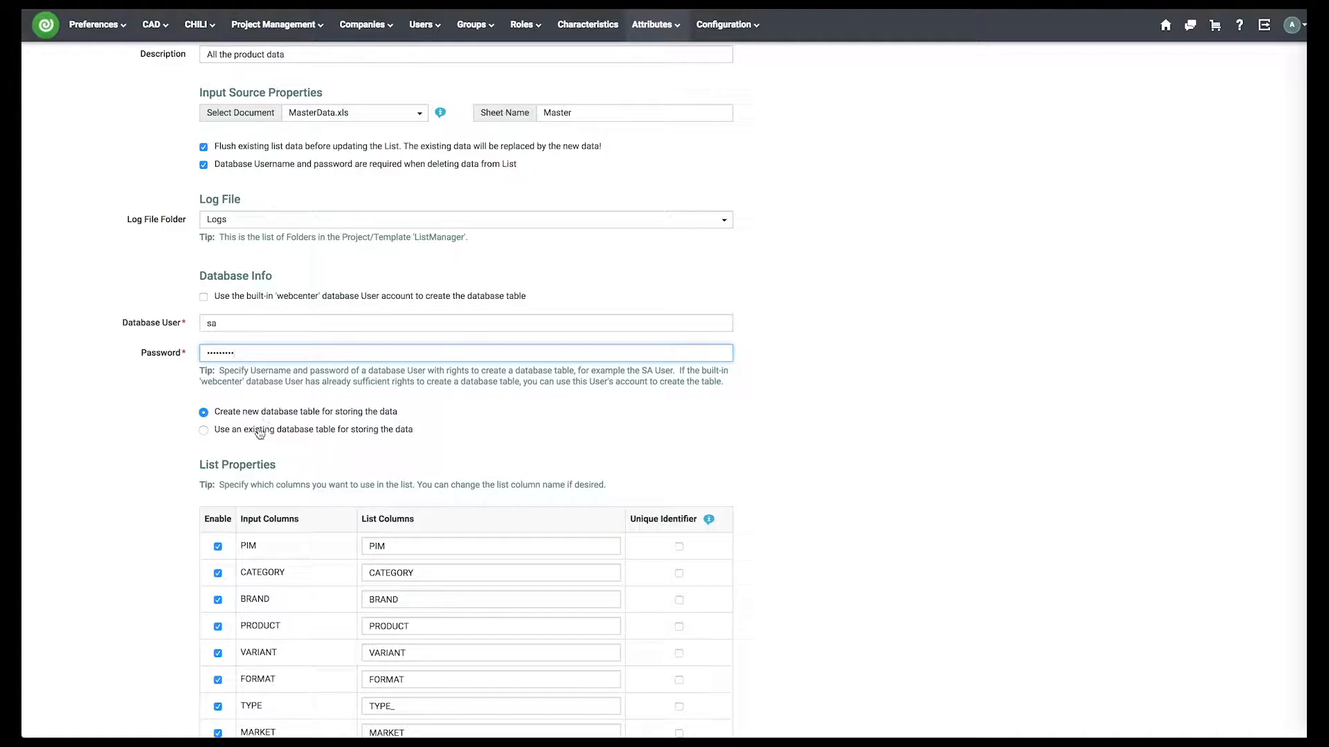
# Check the list columns against the Master sheet in Excel, then create the list in WebCenter and dismiss the browser's password-saving offer.
pyautogui.scroll(-1, 261, 433)
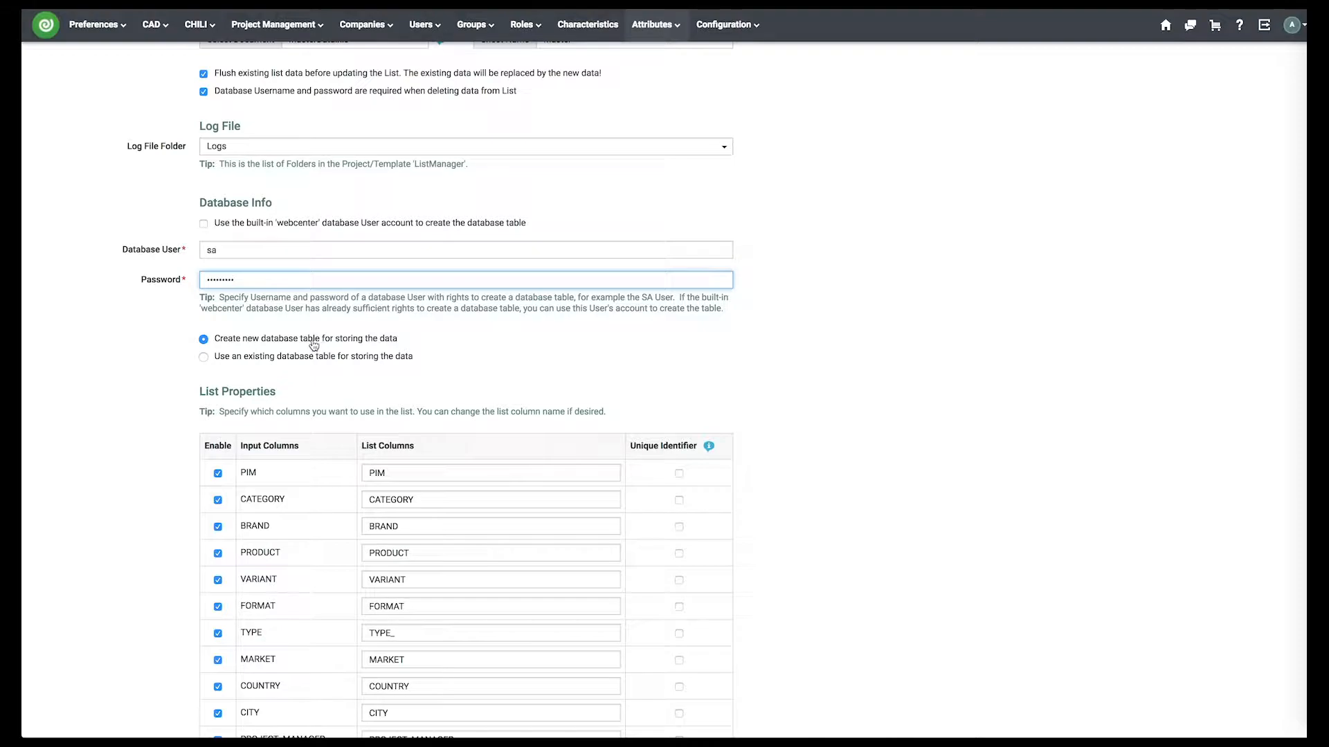
pyautogui.scroll(-4, 319, 425)
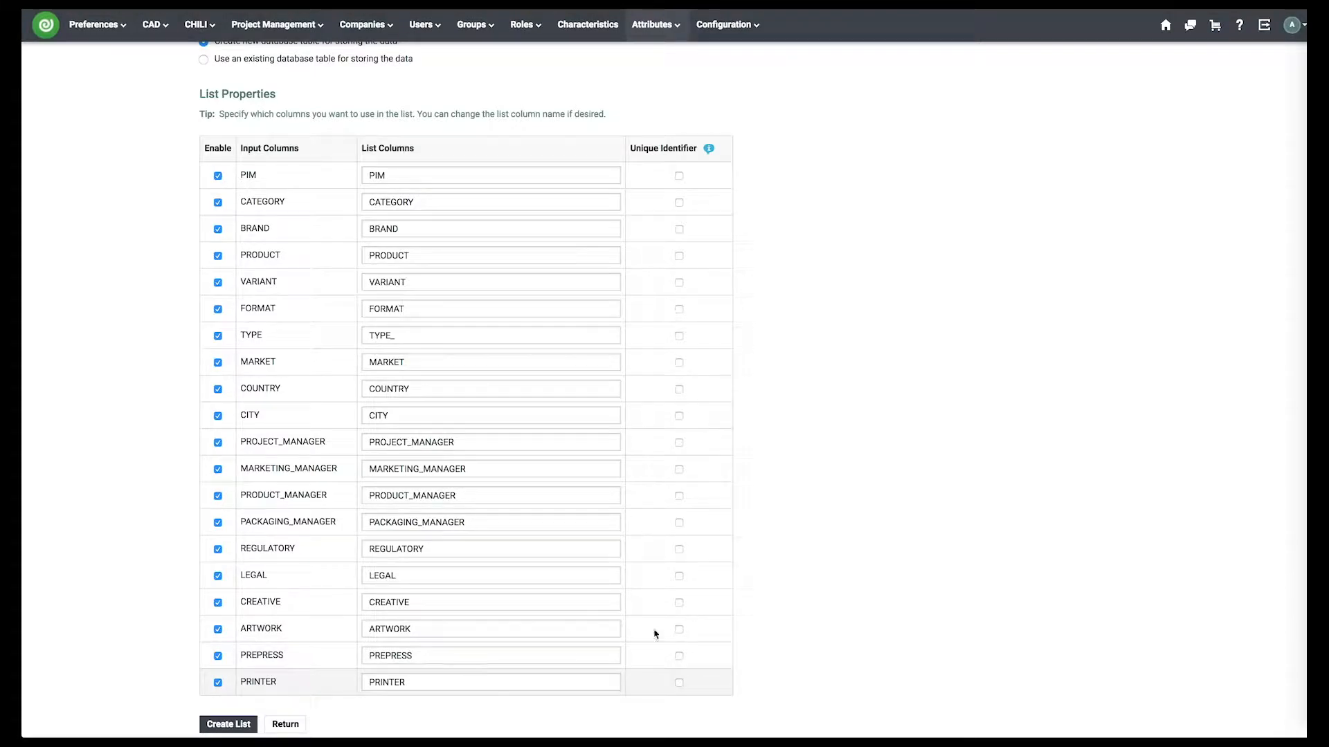
pyautogui.click(1314, 361)
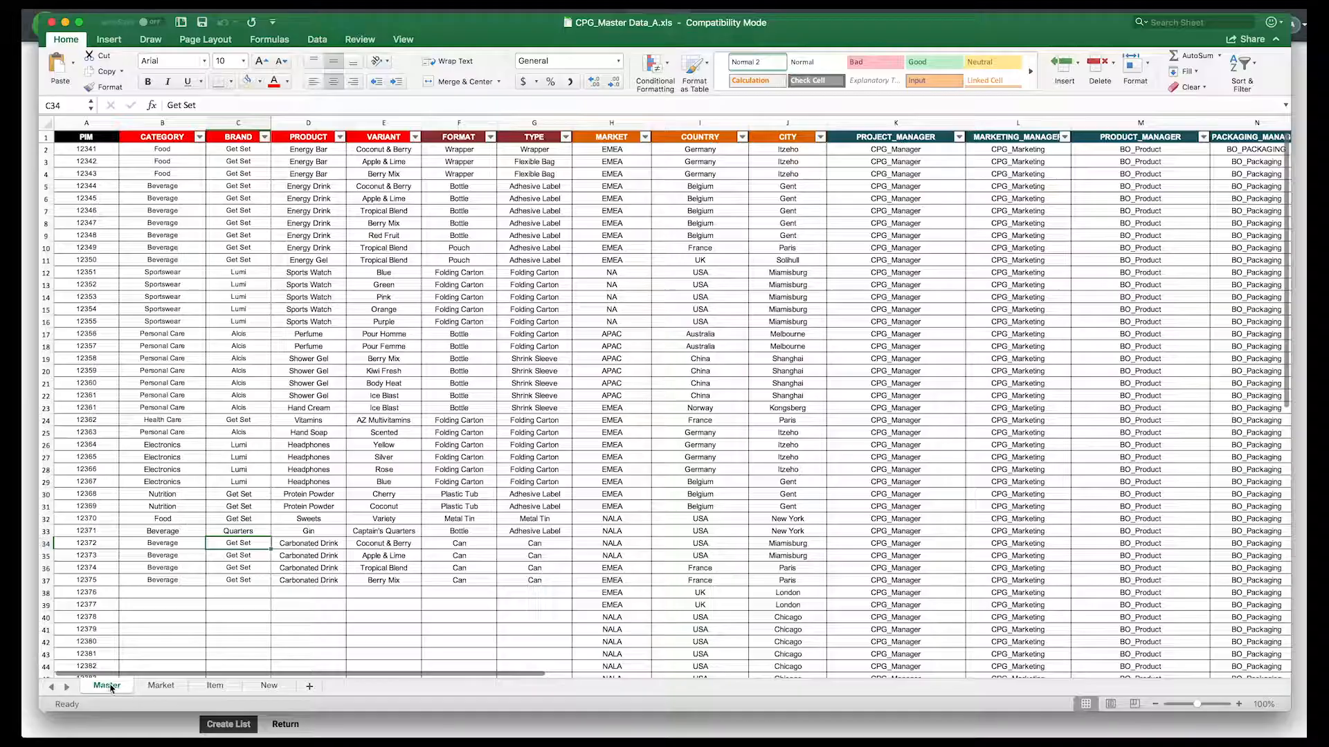
pyautogui.click(734, 11)
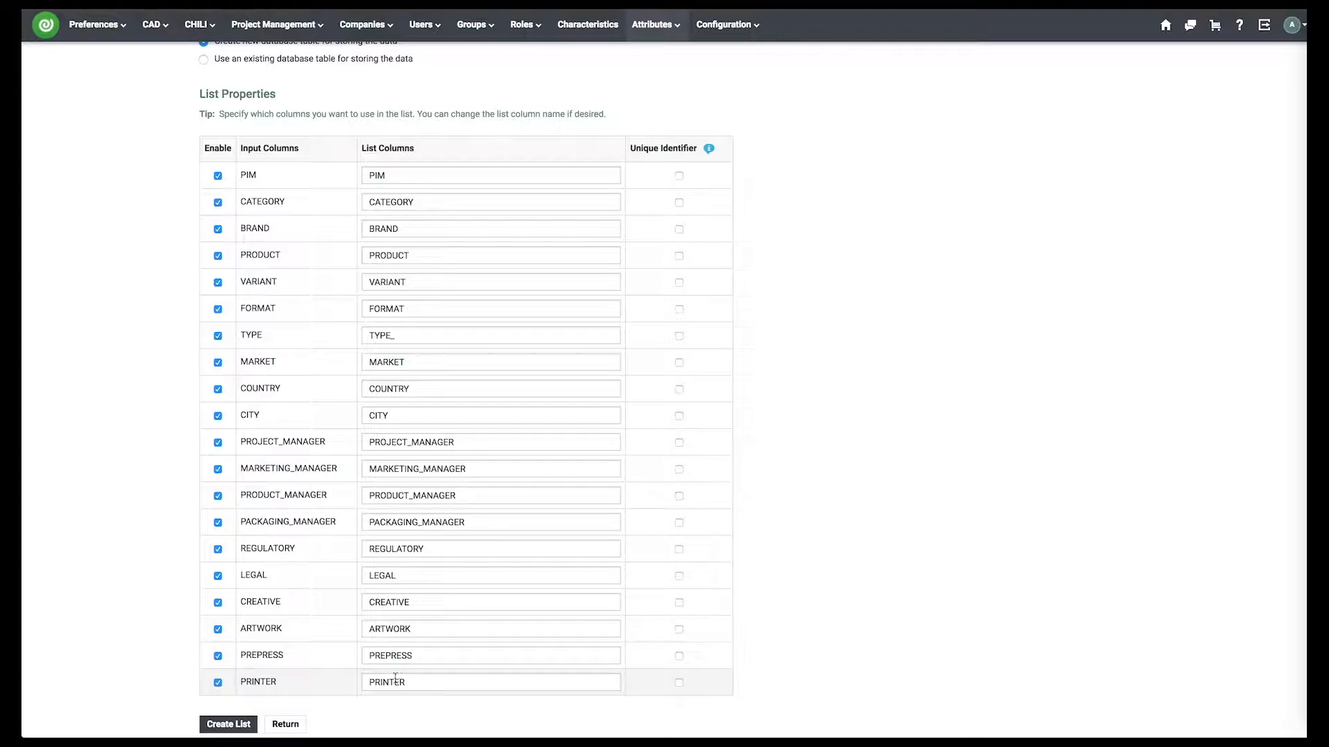
pyautogui.click(234, 728)
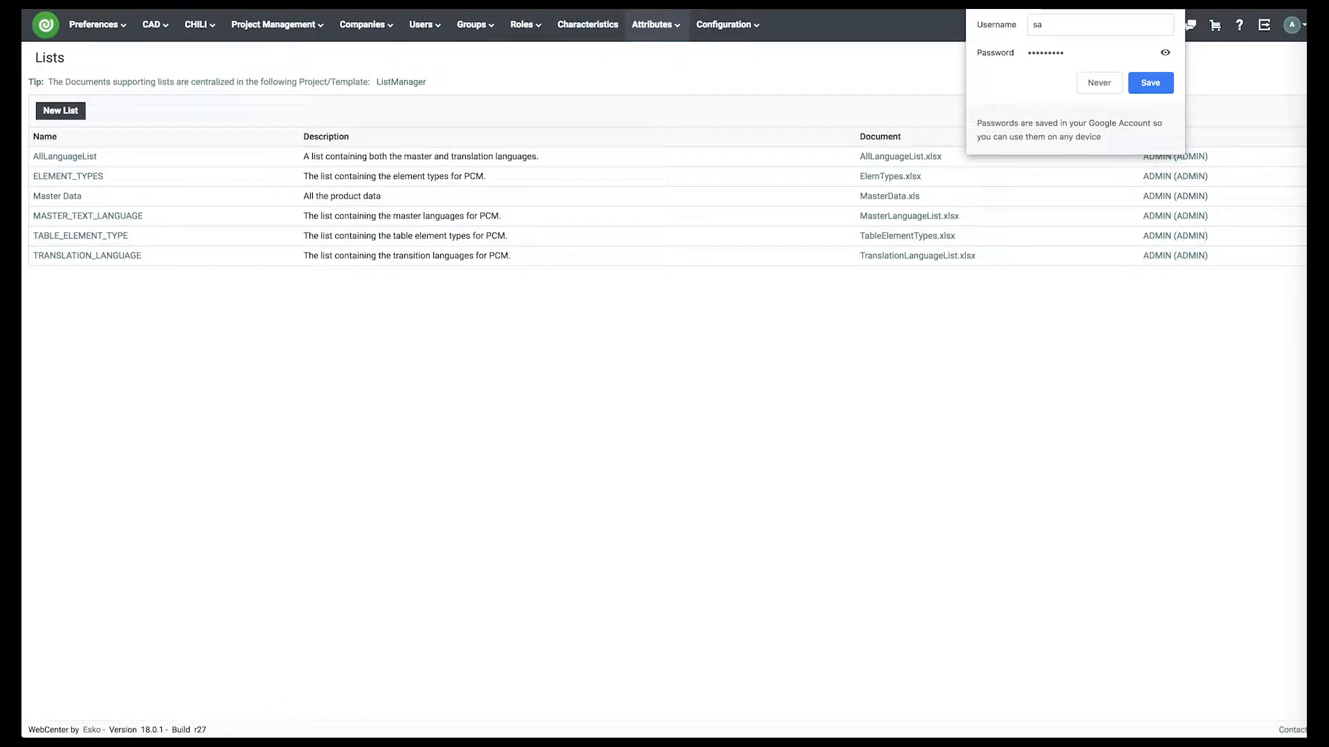
pyautogui.click(1170, 9)
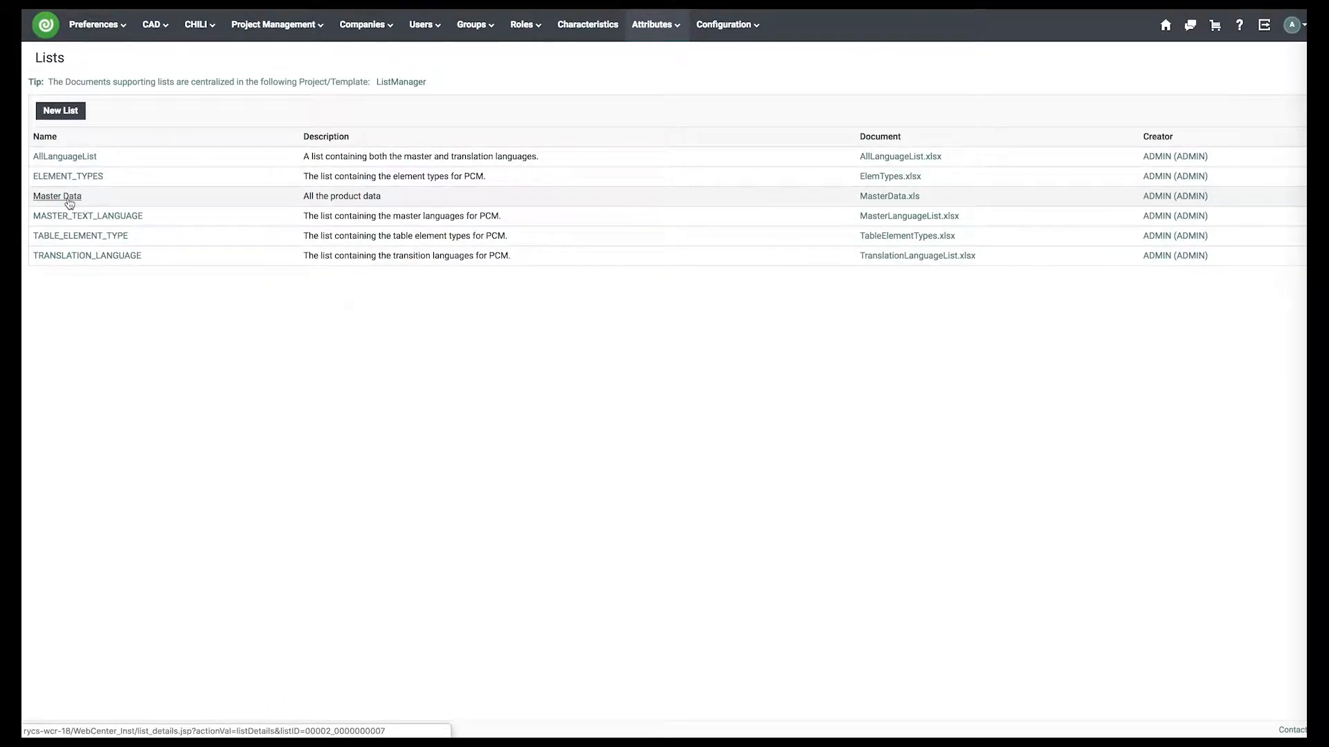
# Open the Master Data list and look through its column properties and imported list data.
pyautogui.click(69, 200)
pyautogui.scroll(-2, 302, 569)
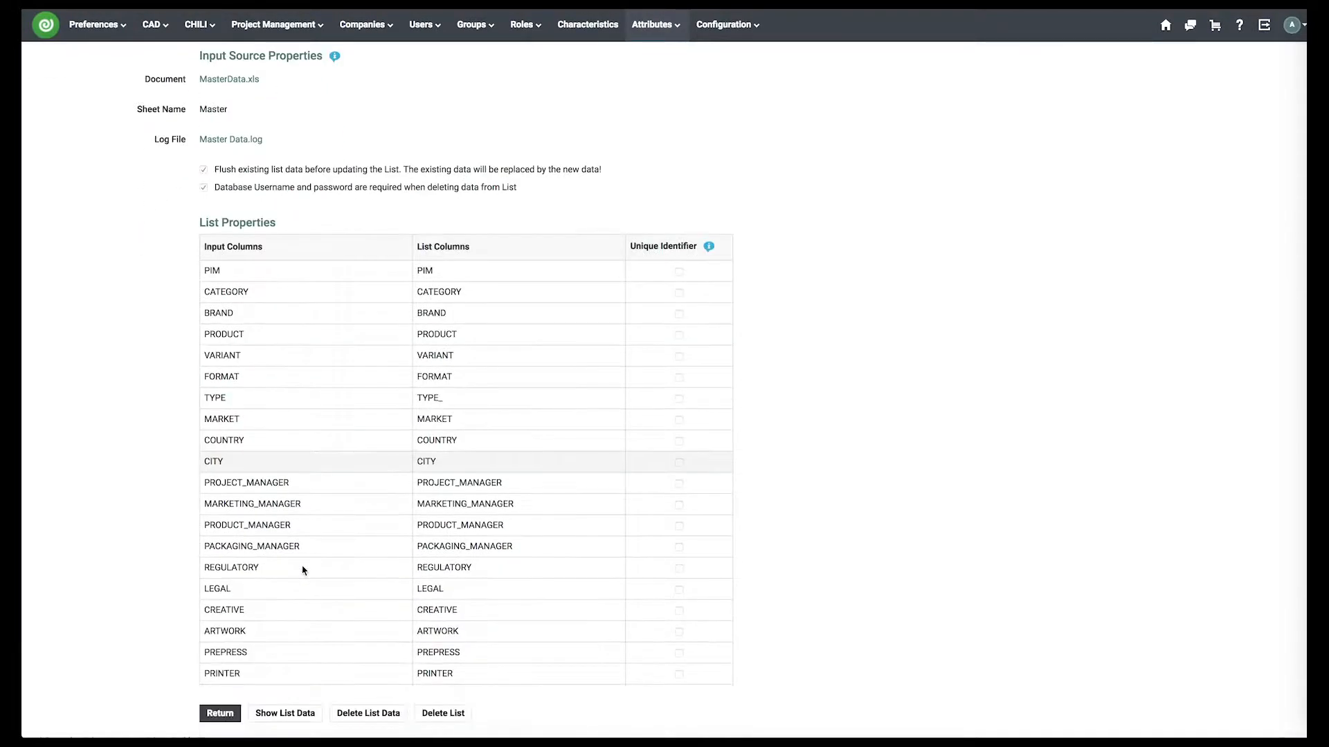
pyautogui.scroll(-1, 302, 570)
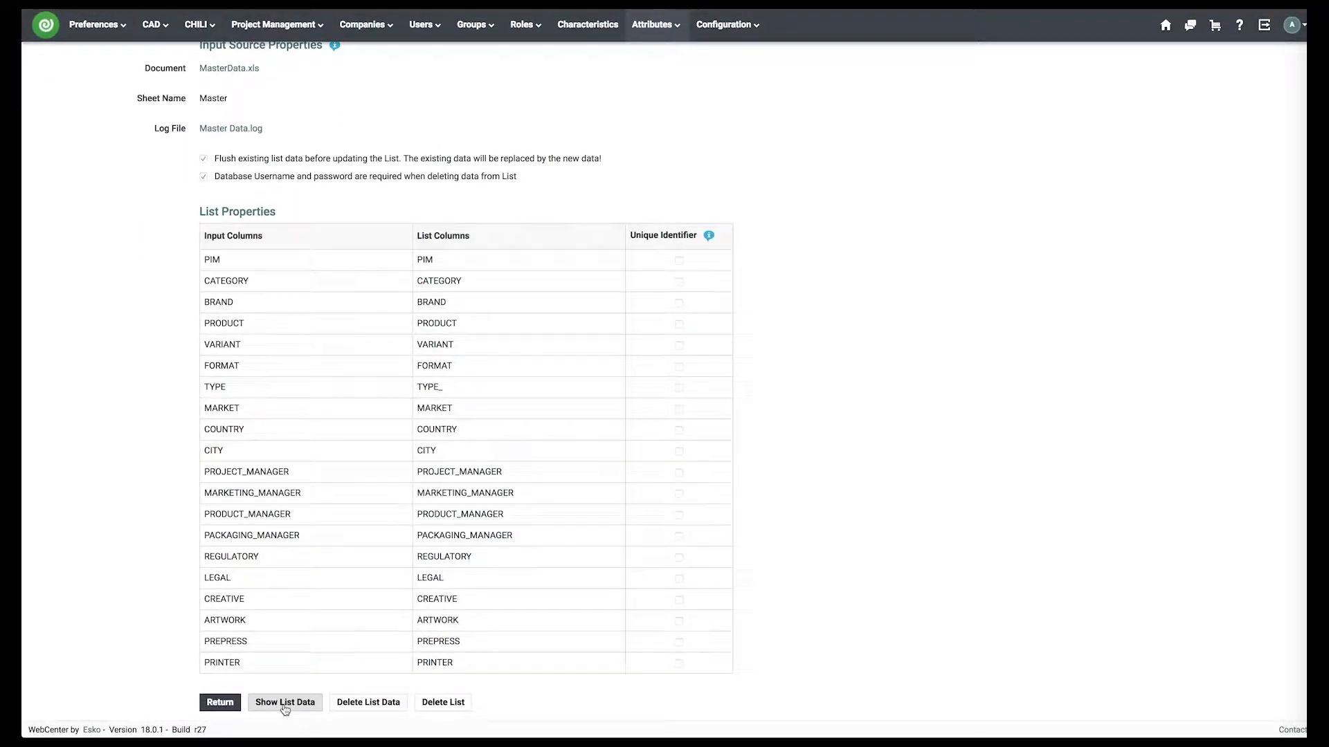
pyautogui.click(284, 702)
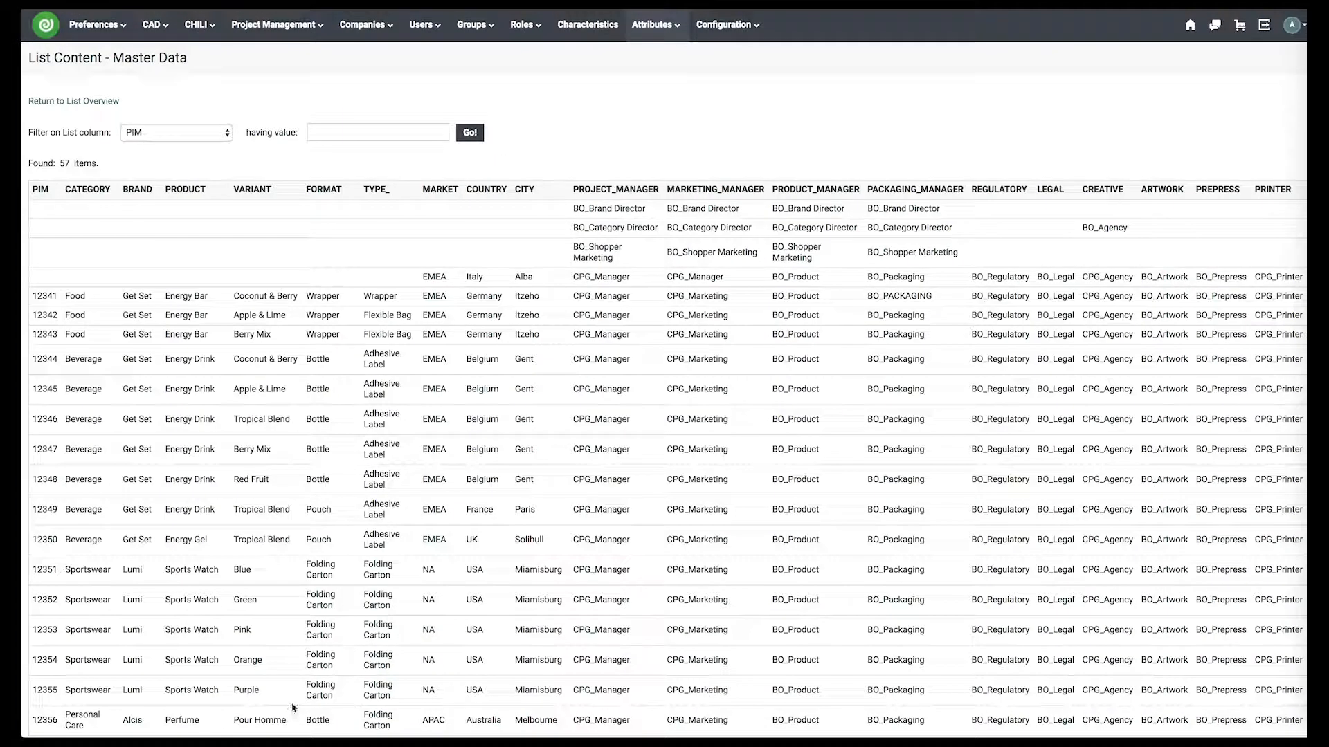
pyautogui.scroll(-10, 294, 707)
pyautogui.scroll(10, 293, 708)
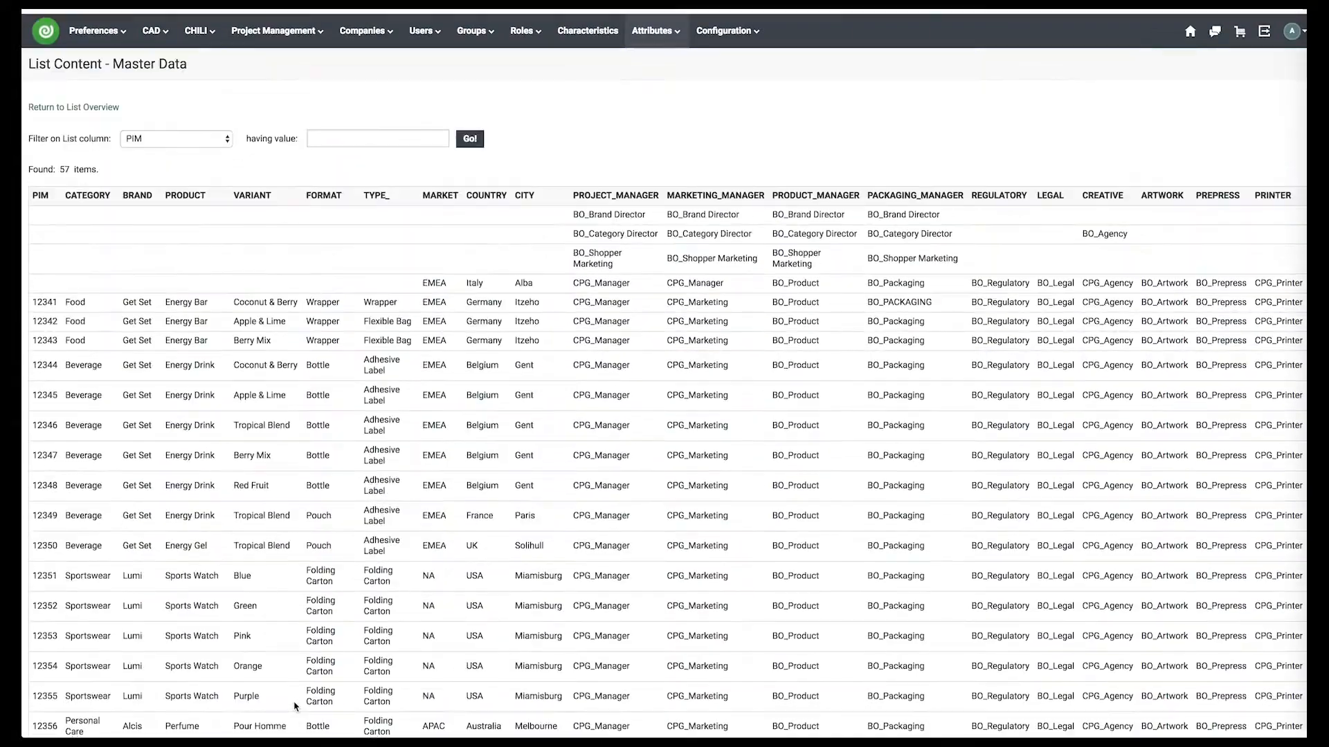
# Start a new attribute and check the column headings of the Master sheet in Excel before returning to WebCenter.
pyautogui.click(676, 24)
pyautogui.click(677, 59)
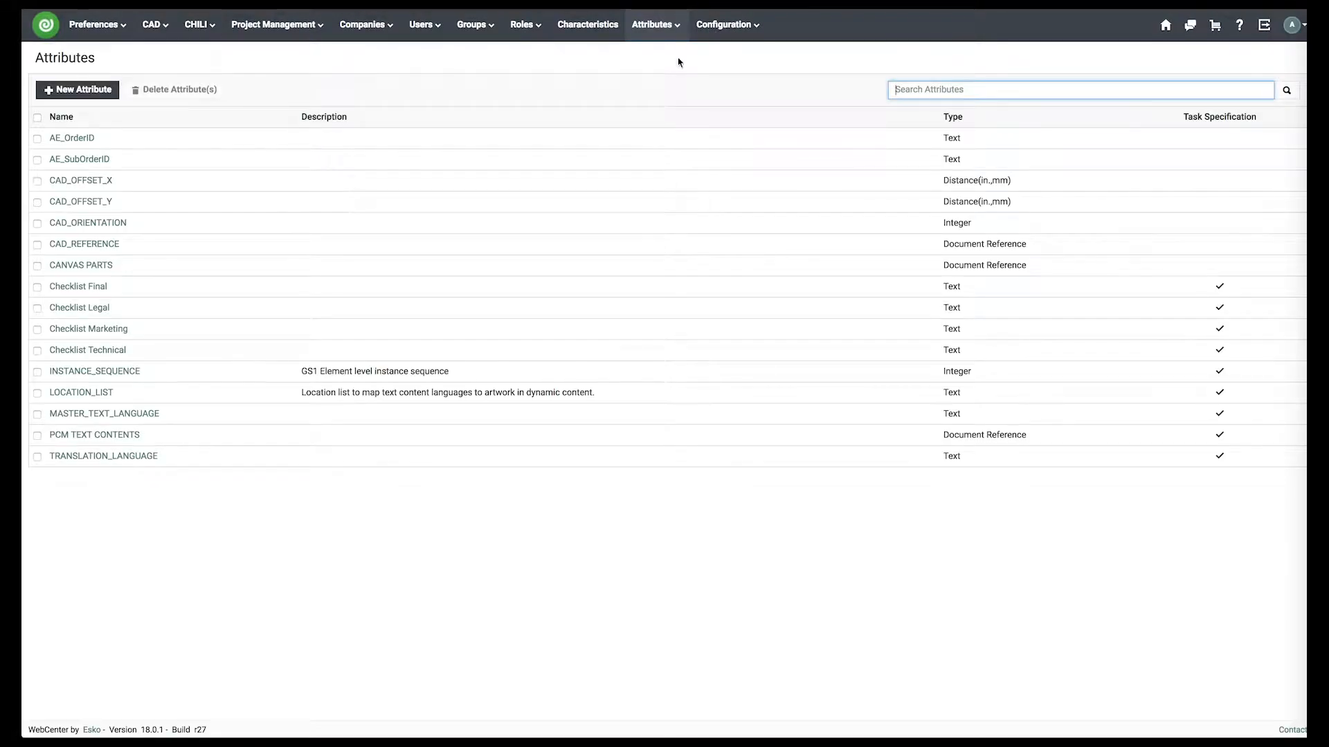
pyautogui.click(77, 90)
pyautogui.click(1316, 360)
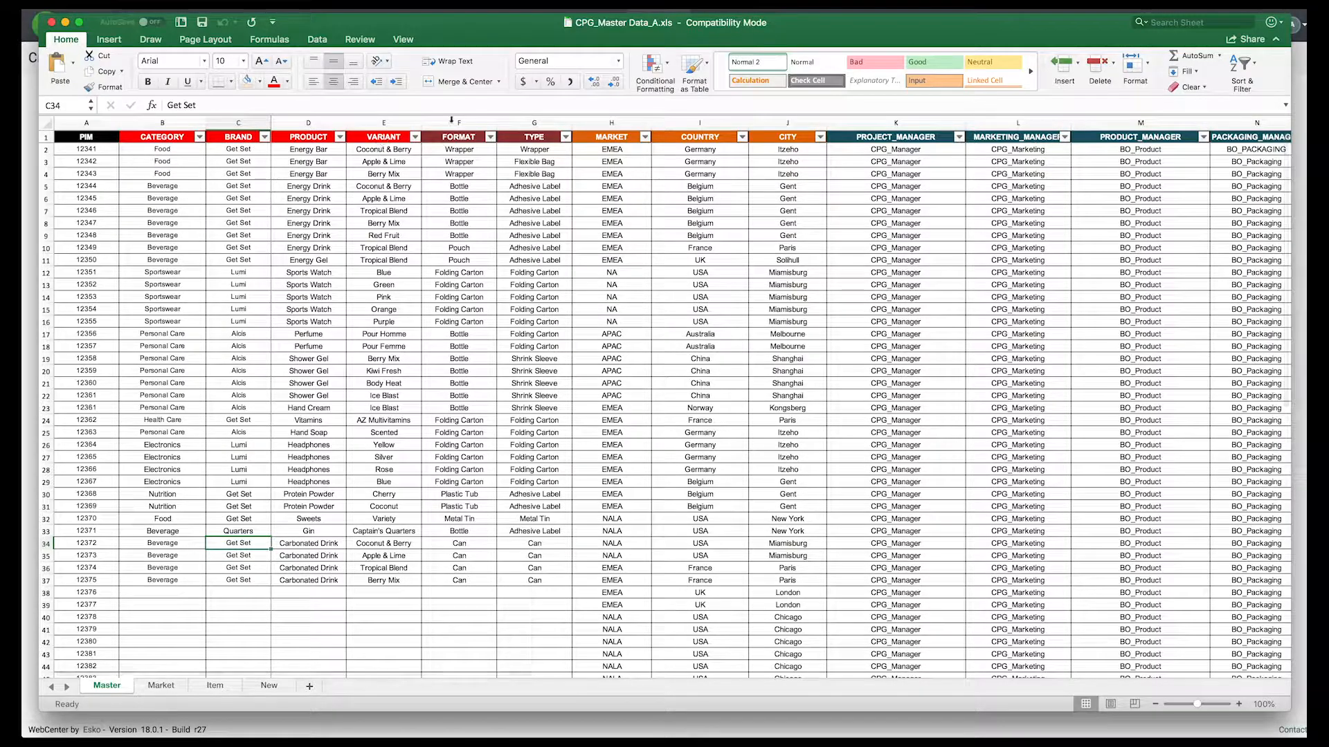
pyautogui.press('super+Tab')
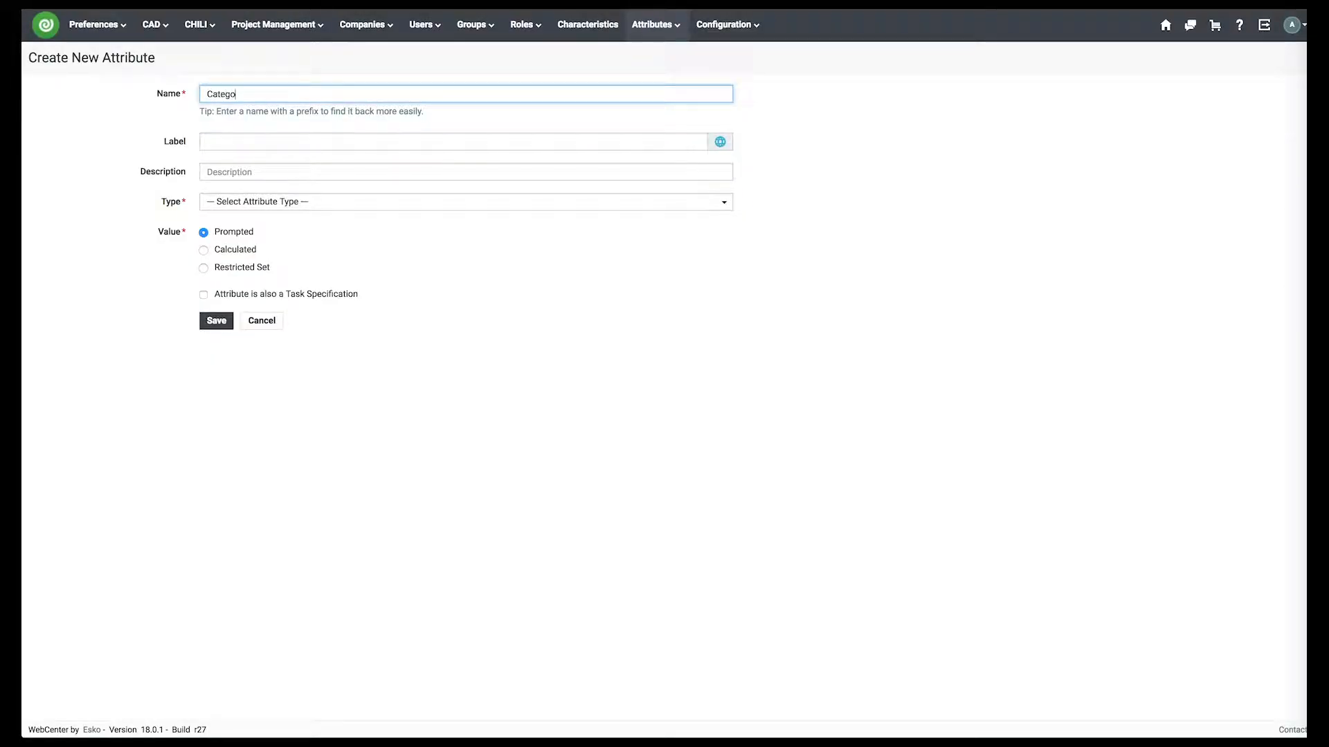
# Create the Category, Brand, Product and Variant attributes with type Text, each also marked as a task specification.
pyautogui.click(308, 201)
pyautogui.click(242, 249)
pyautogui.click(204, 294)
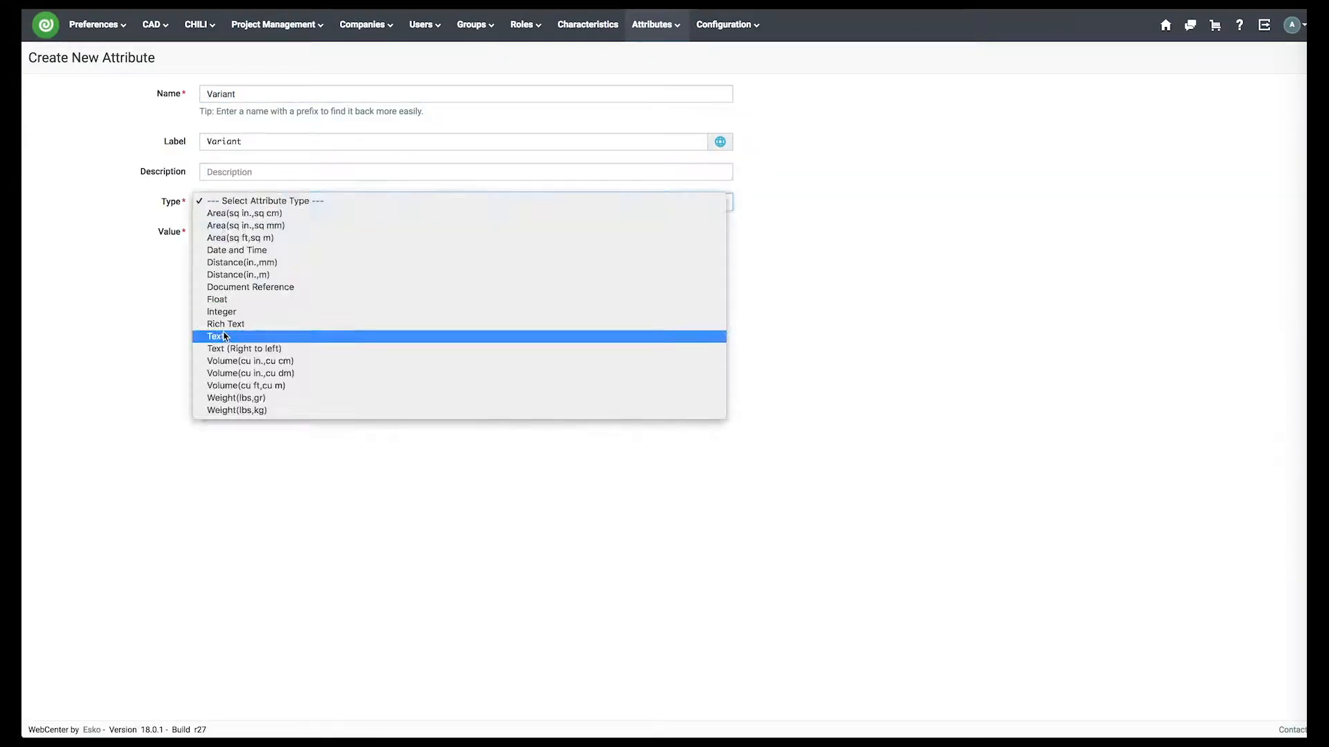
pyautogui.click(214, 331)
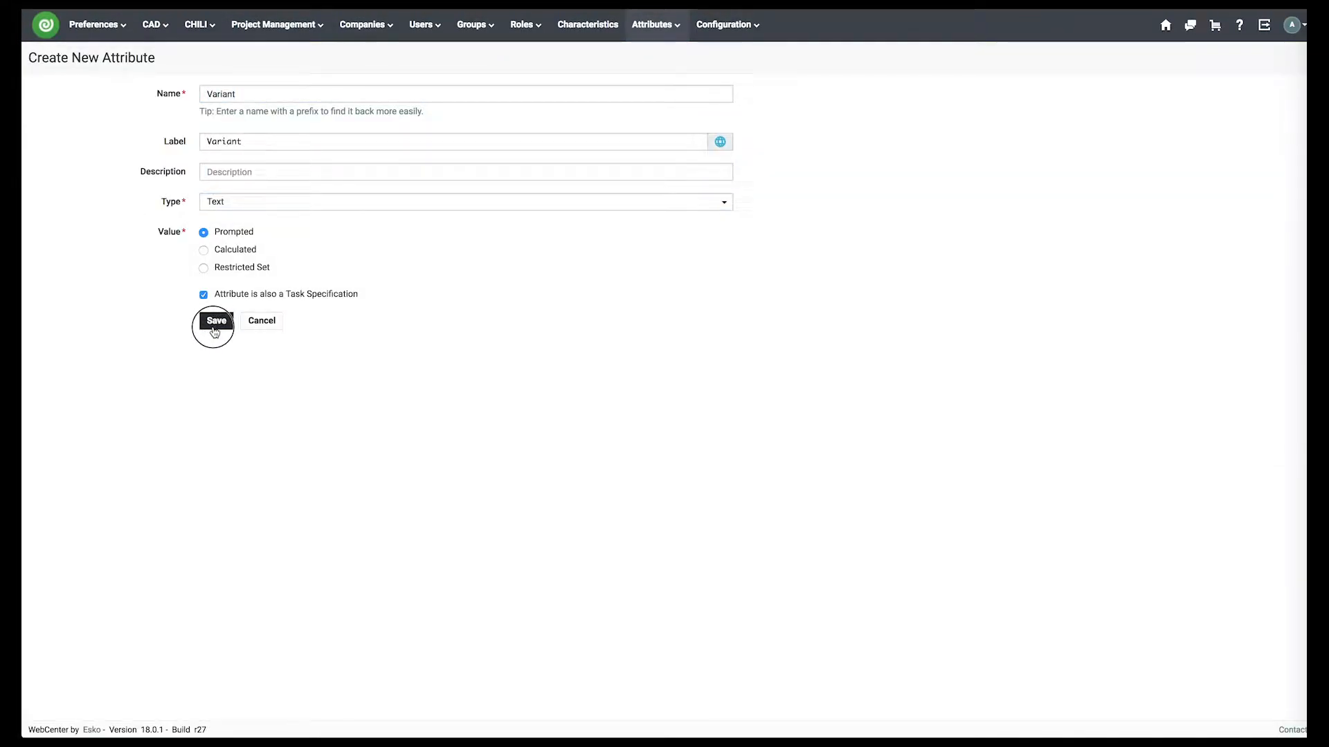
# Create a new attribute category named Parent Program.
pyautogui.click(654, 24)
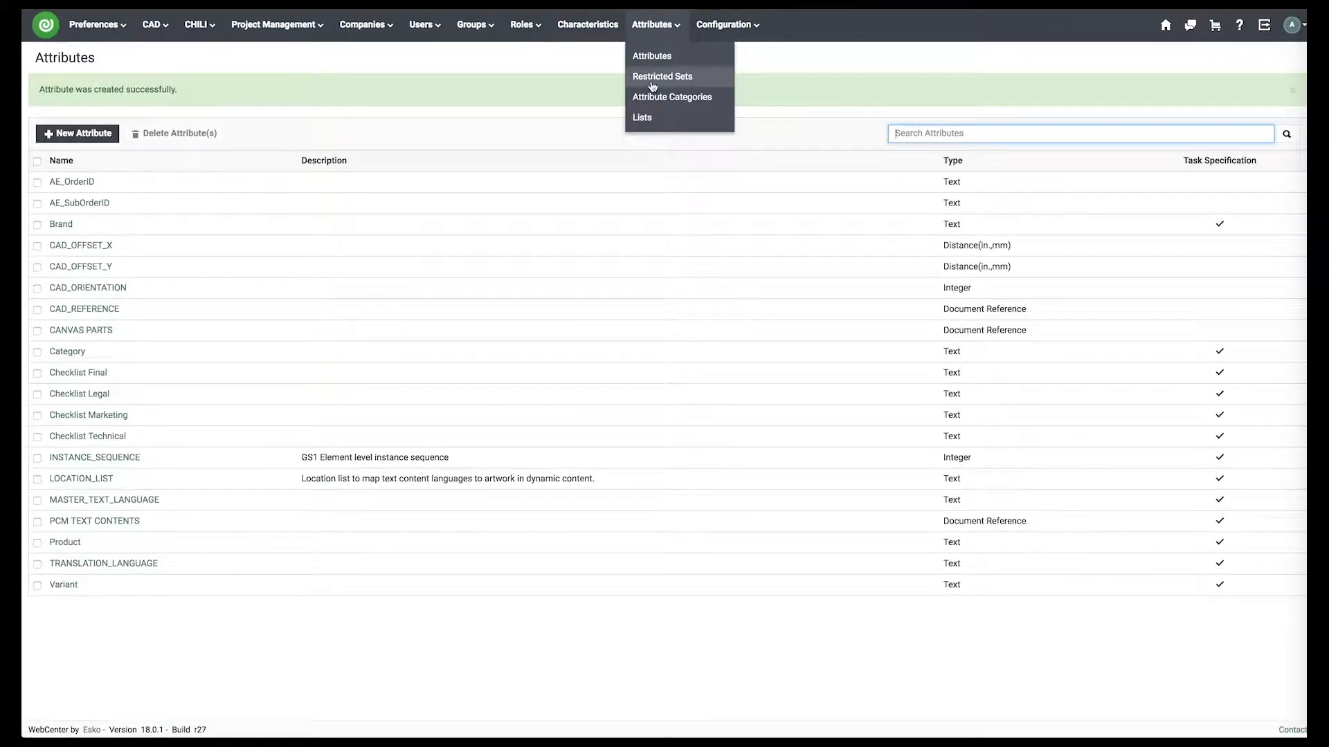
pyautogui.click(654, 97)
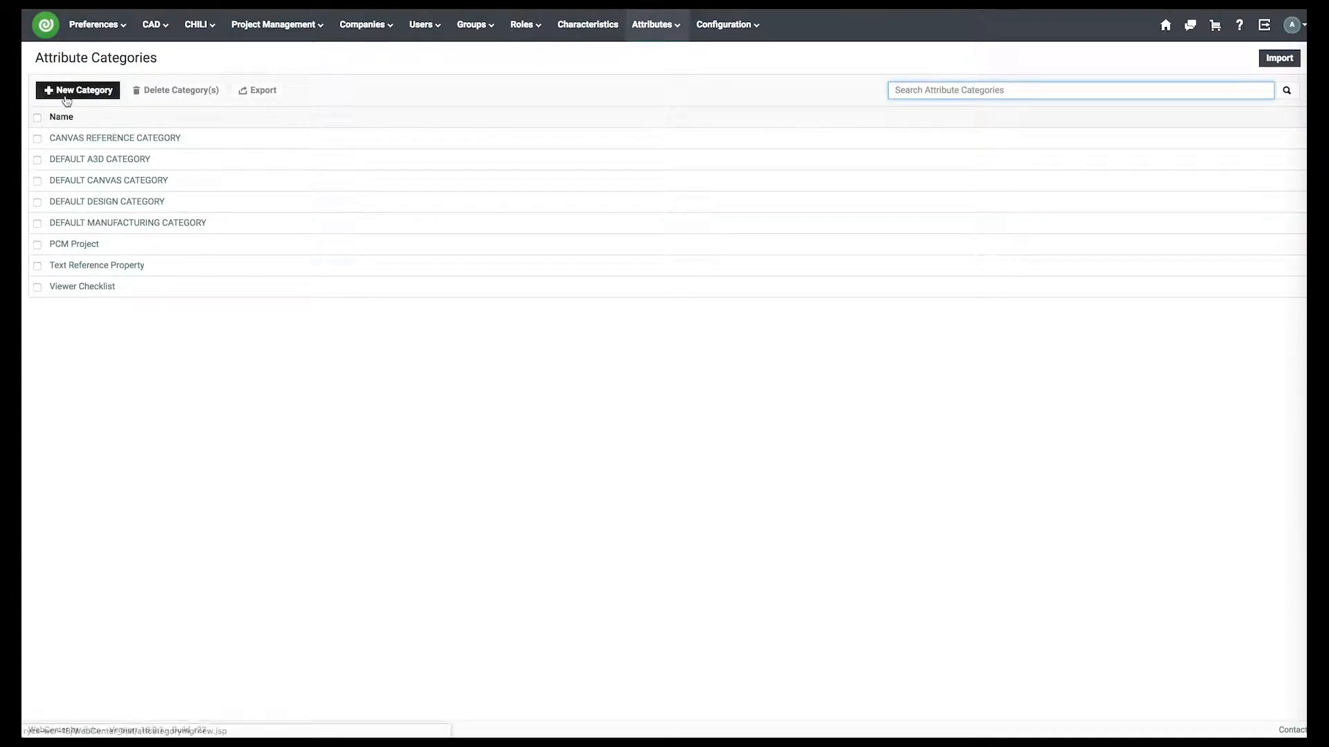
pyautogui.click(74, 88)
pyautogui.write('Parent Proje')
pyautogui.write('ram')
pyautogui.press('Return')
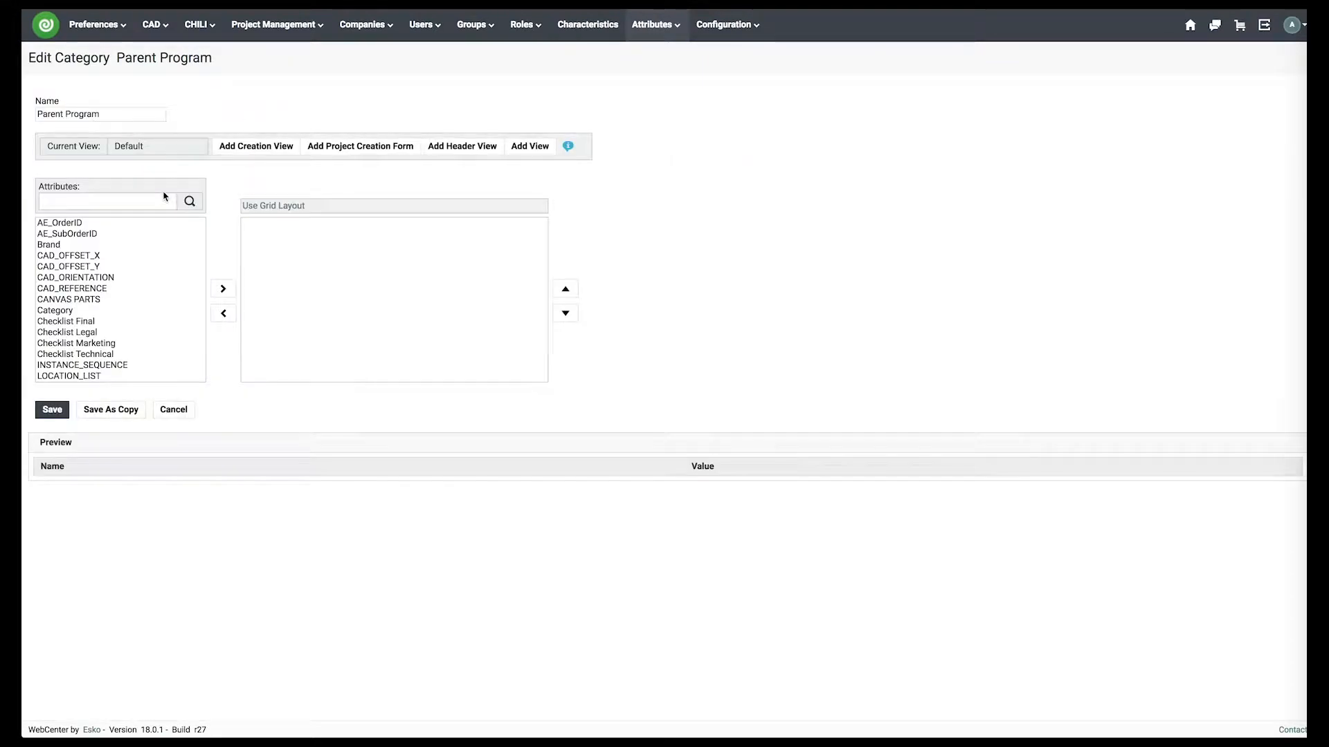
# Give the category a grid layout without the header bar row, using alternative rendering and hiding attribute and restricted set types.
pyautogui.click(283, 206)
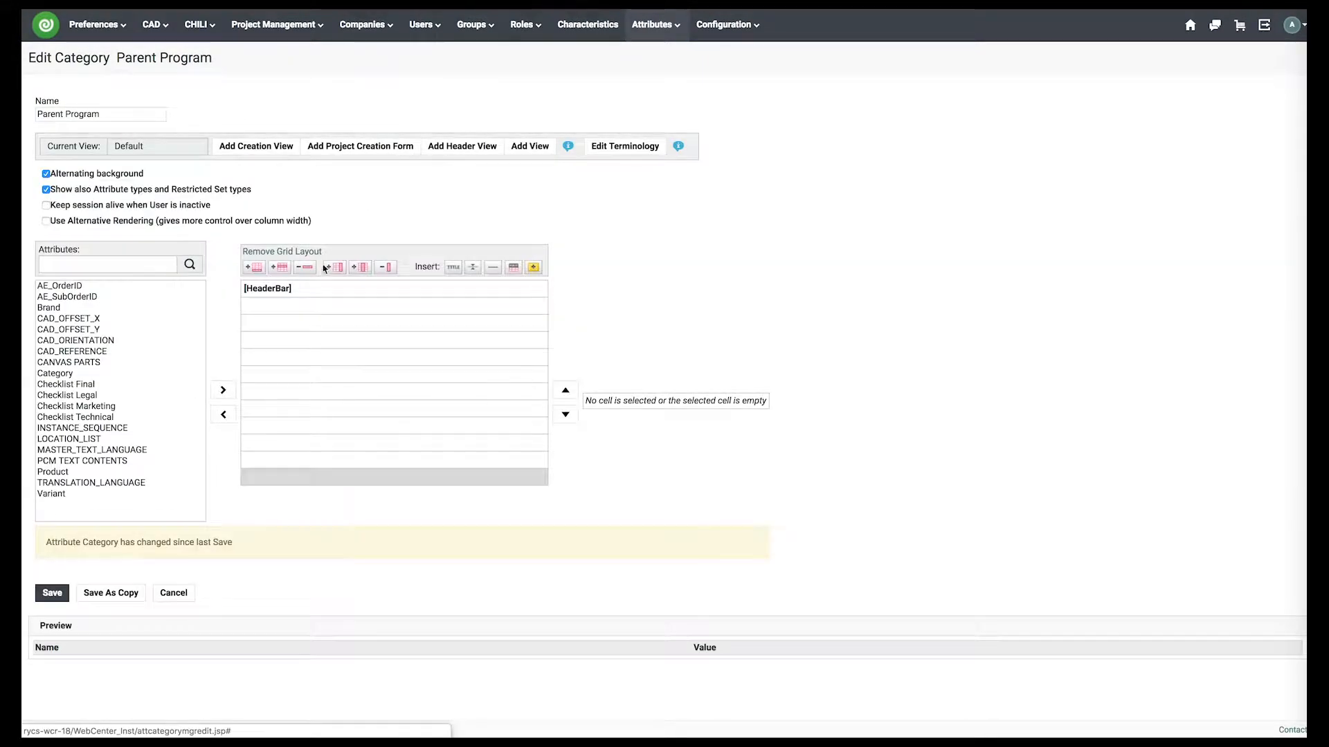
pyautogui.click(287, 292)
pyautogui.click(310, 271)
pyautogui.click(789, 51)
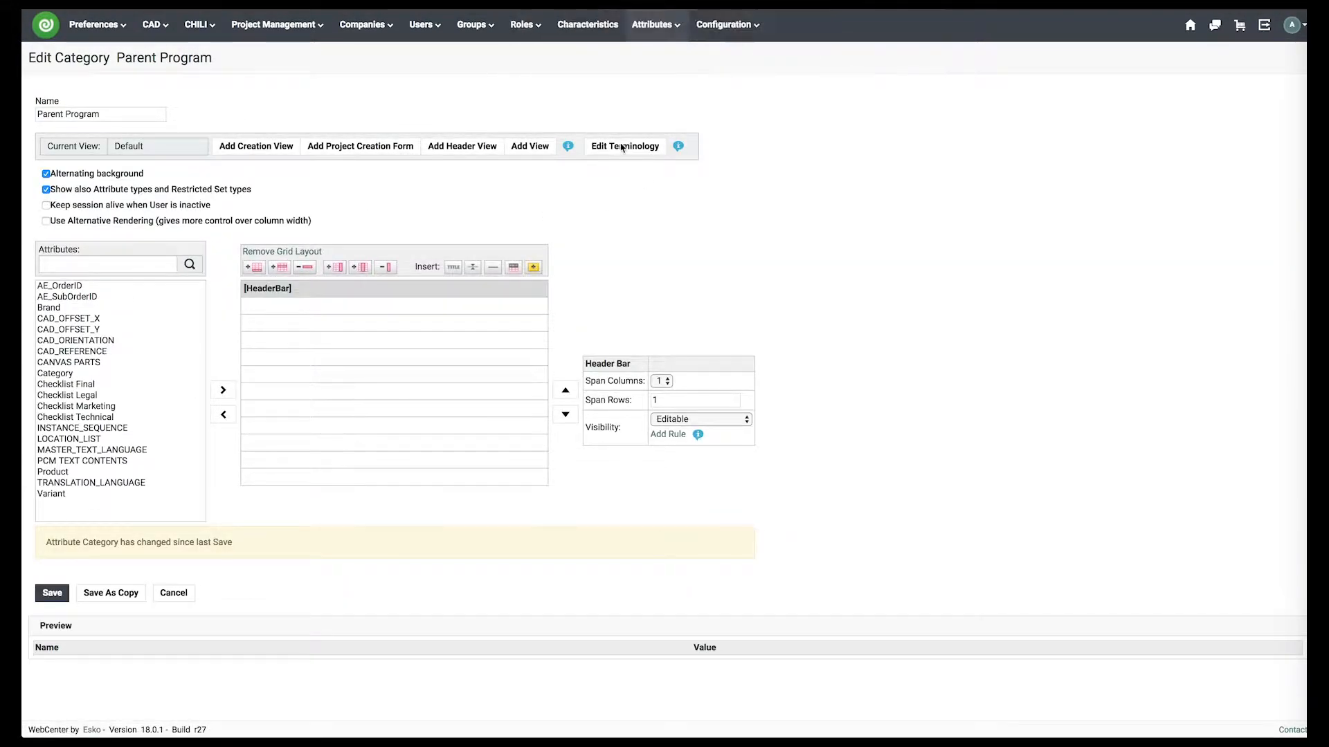
pyautogui.click(119, 221)
pyautogui.click(120, 189)
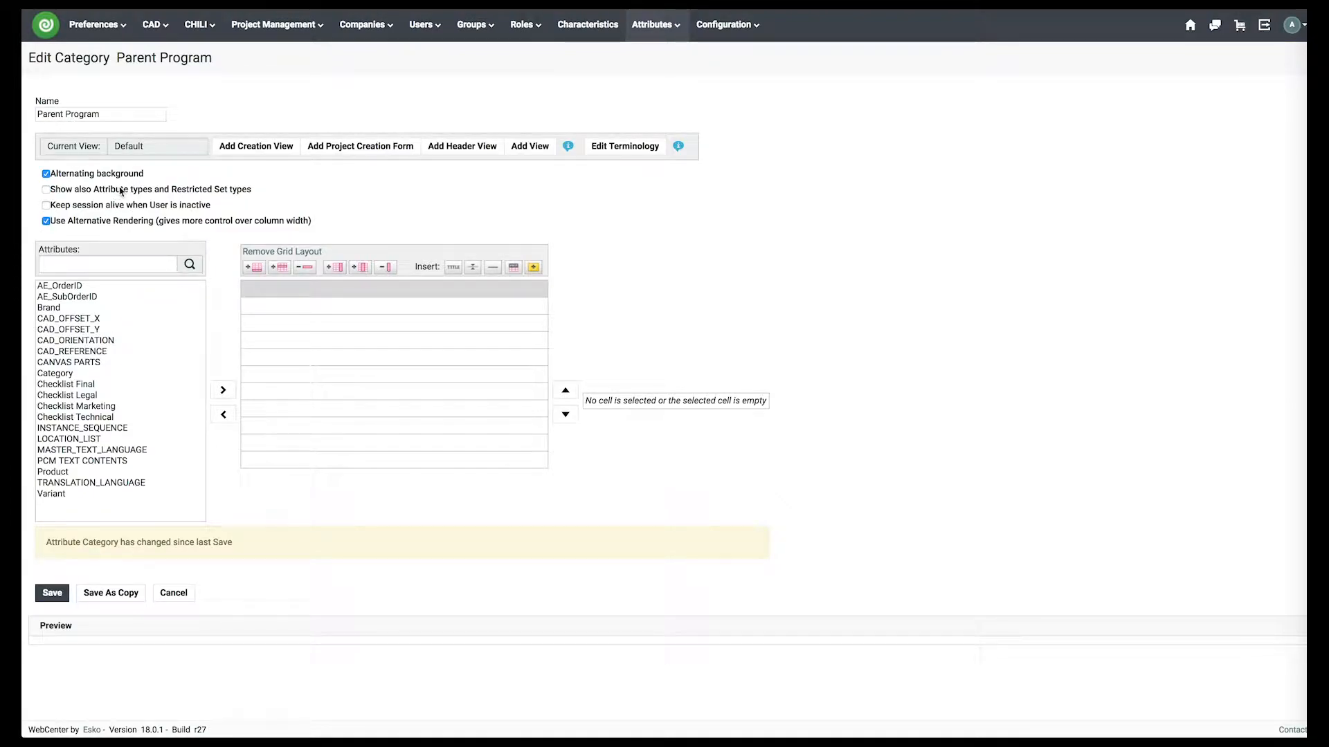
# Add the Brand, Category, Product and Variant attributes to the category's grid and save the category.
pyautogui.click(86, 266)
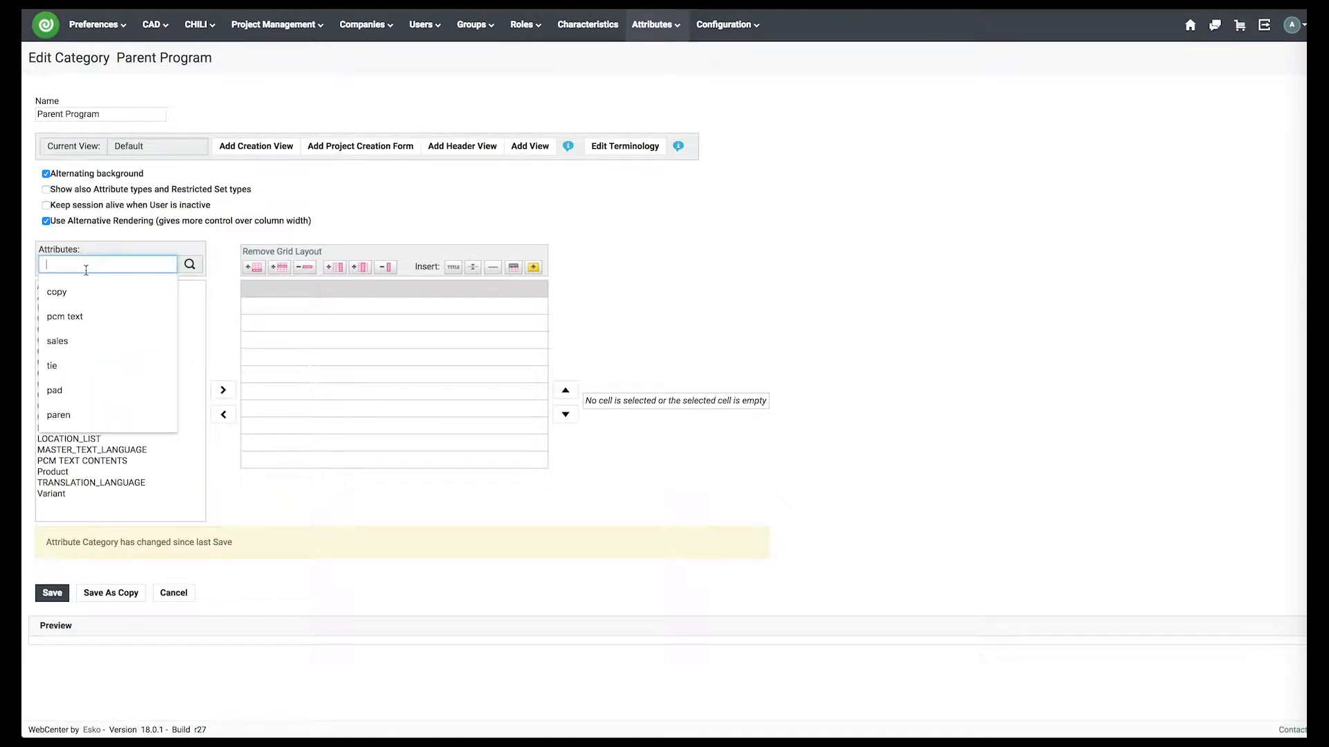
pyautogui.click(67, 496)
pyautogui.keyDown('ctrl'); pyautogui.click(64, 473); pyautogui.keyUp('ctrl')
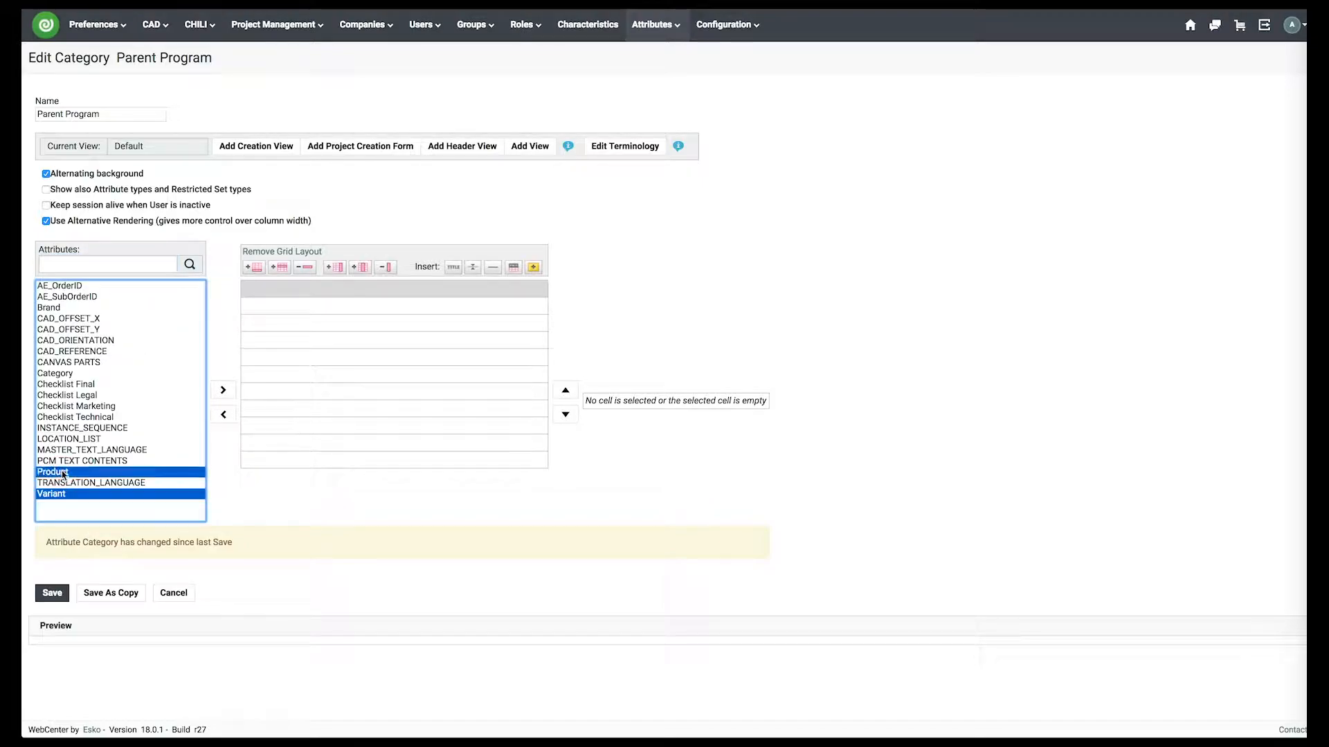
pyautogui.keyDown('ctrl'); pyautogui.click(58, 309); pyautogui.keyUp('ctrl')
pyautogui.keyDown('ctrl'); pyautogui.click(55, 374); pyautogui.keyUp('ctrl')
pyautogui.click(223, 391)
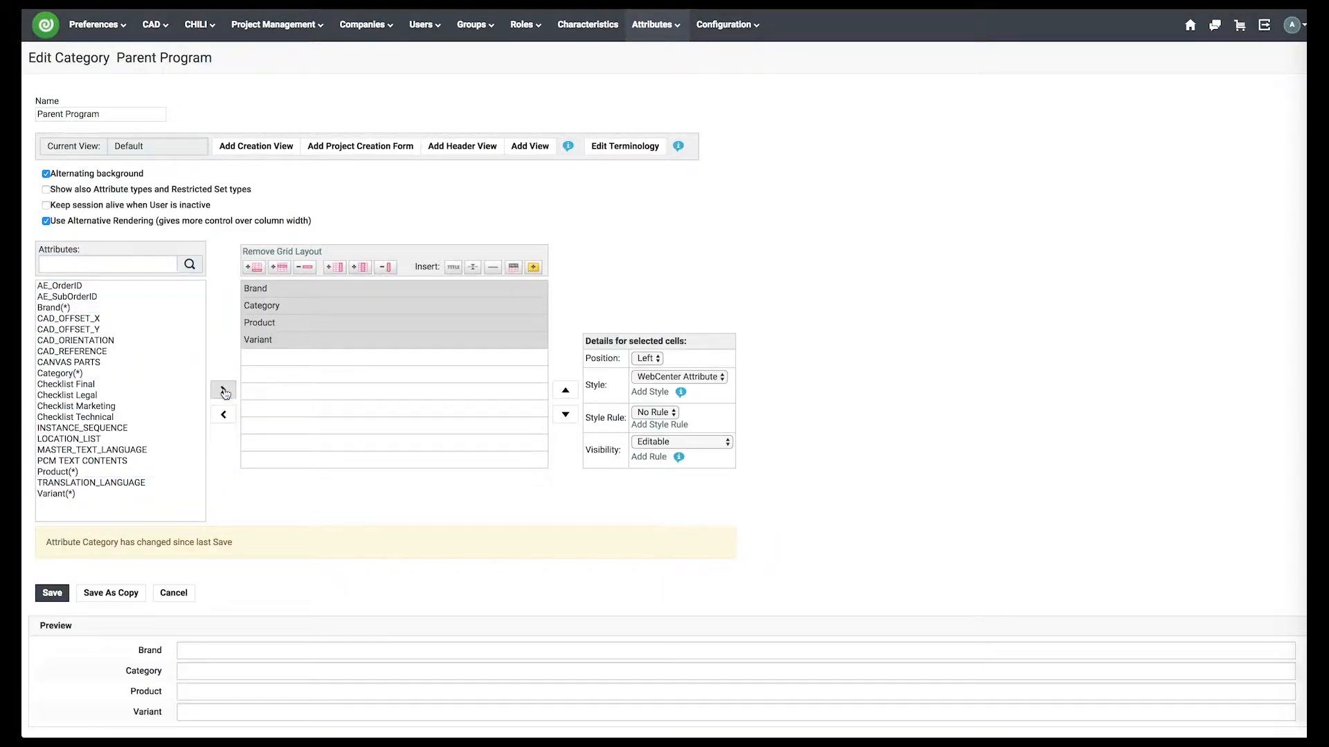
pyautogui.scroll(-1, 484, 561)
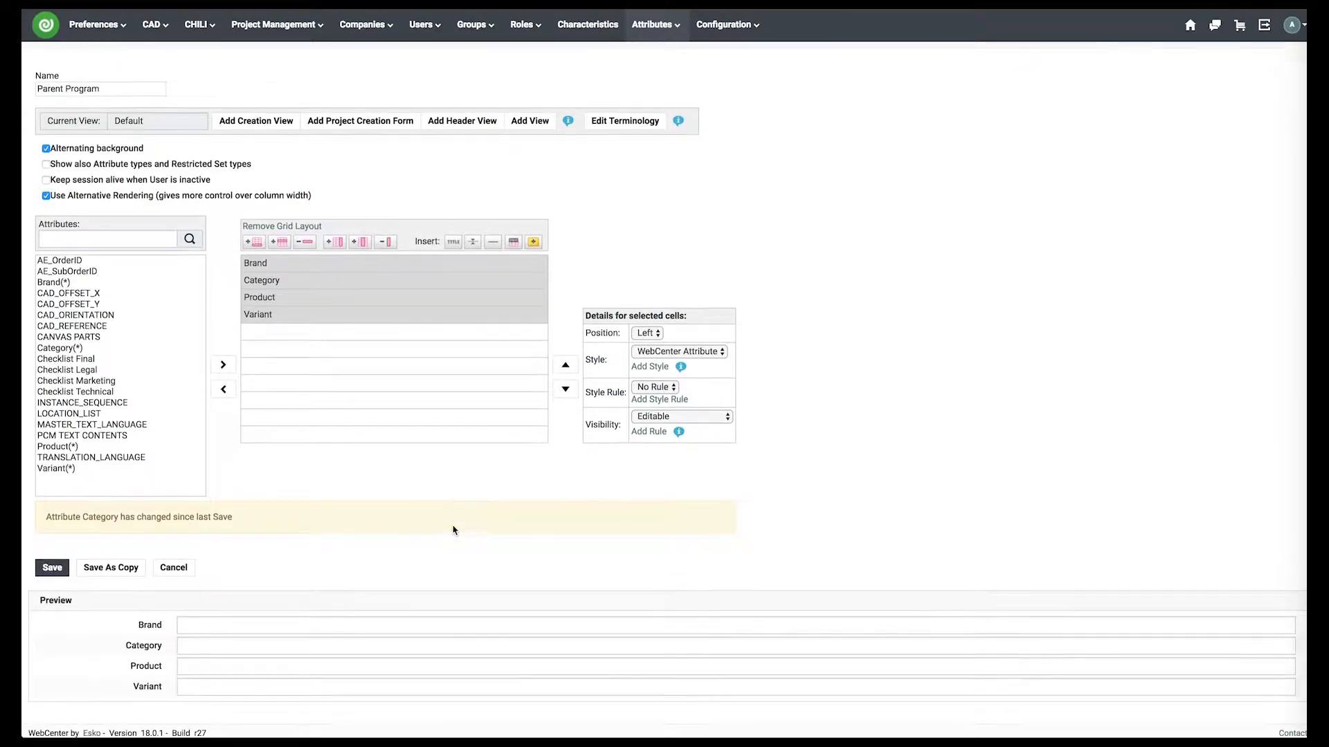
pyautogui.click(49, 564)
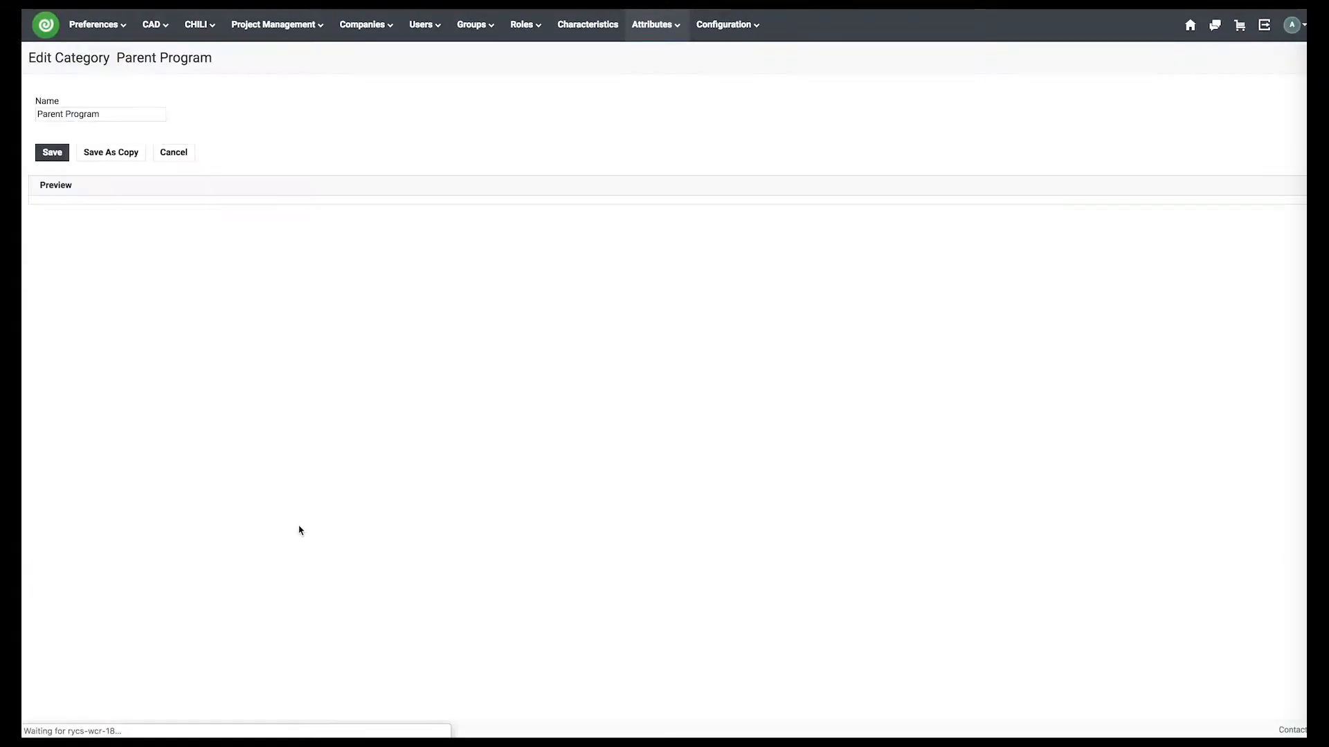
# Try out the Brand, Category, Product and Variant fields in the category preview.
pyautogui.click(245, 607)
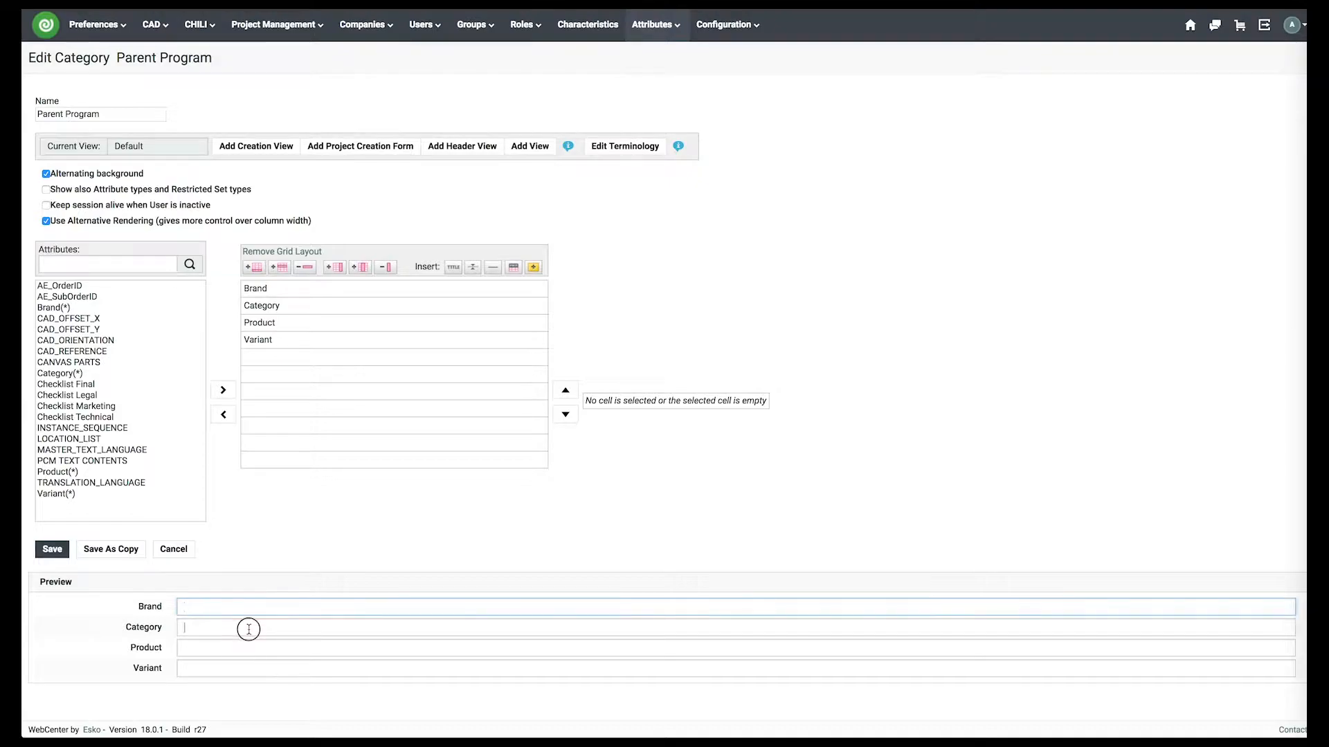
pyautogui.click(249, 628)
pyautogui.click(231, 651)
pyautogui.click(231, 670)
pyautogui.click(212, 606)
pyautogui.click(181, 625)
pyautogui.press('Tab')
# Restrict the Brand attribute's values to the Master Data list and choose the list column that supplies them.
pyautogui.click(302, 289)
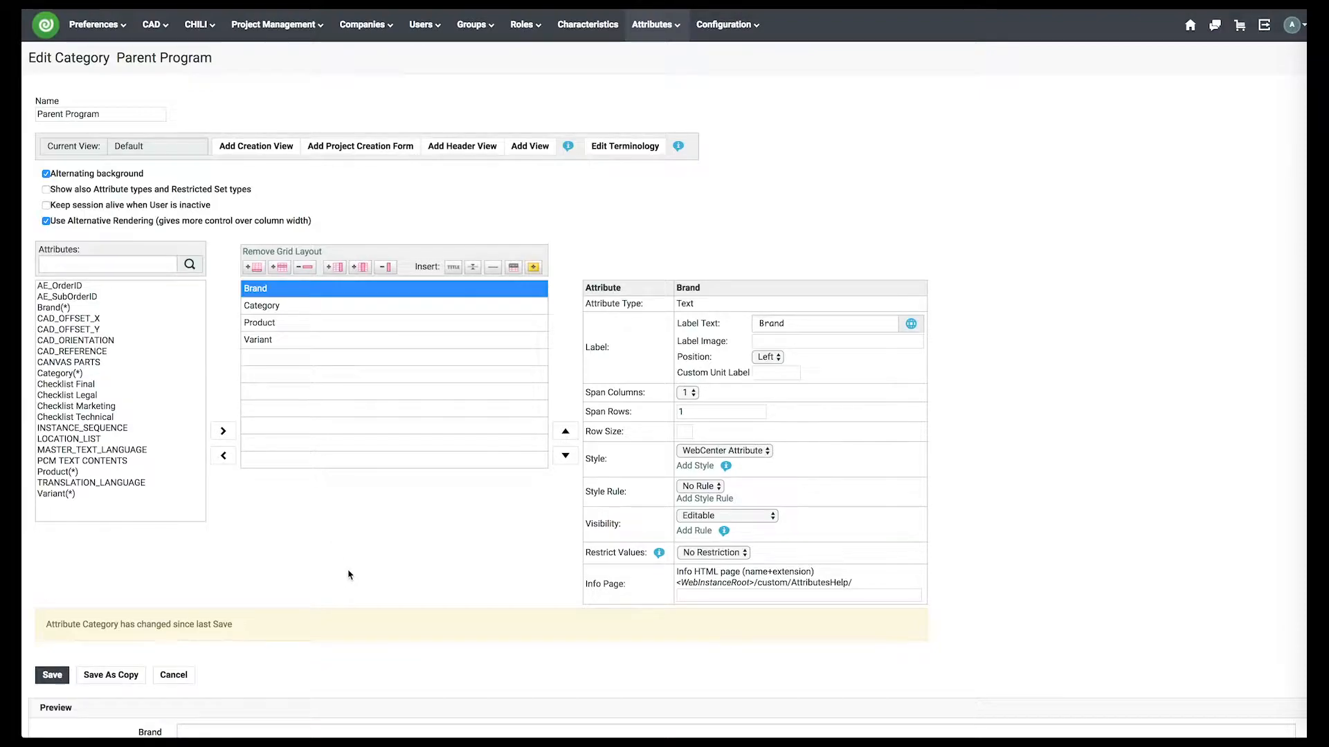
pyautogui.click(717, 557)
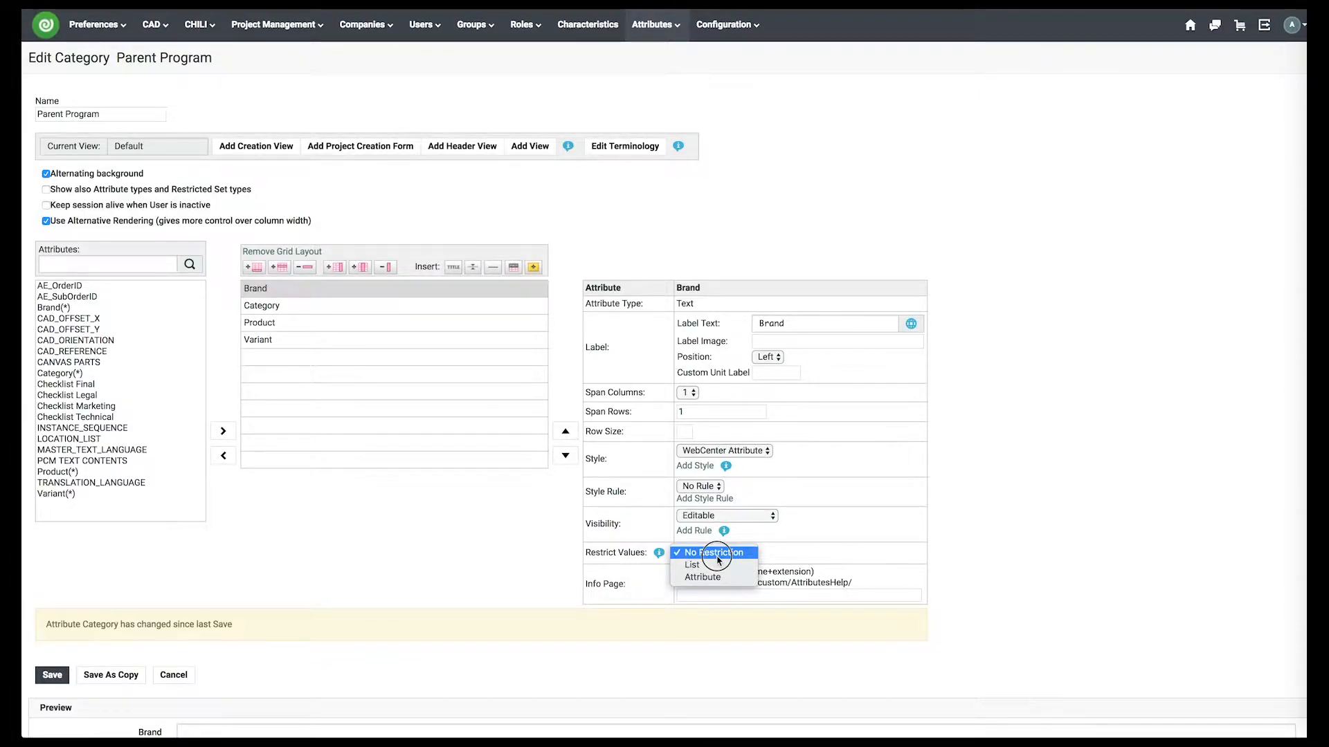
pyautogui.click(717, 566)
pyautogui.click(796, 552)
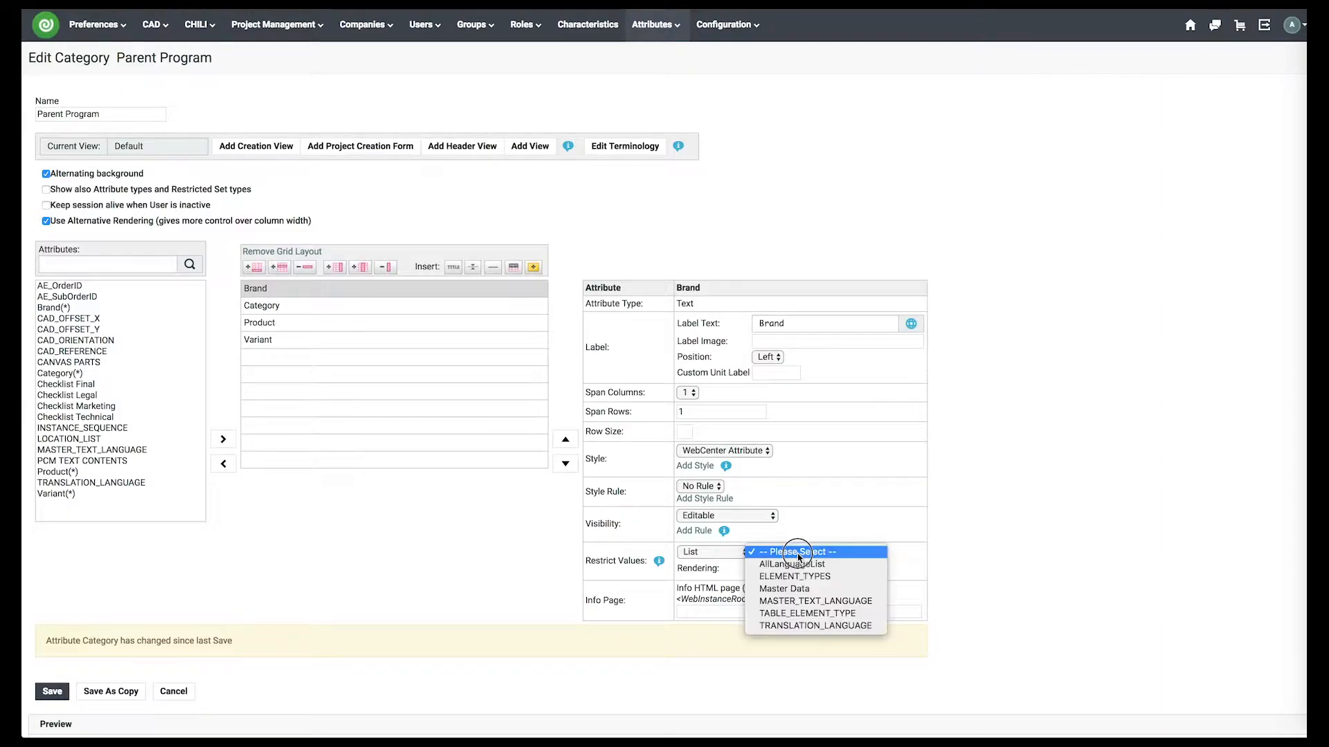
pyautogui.click(784, 589)
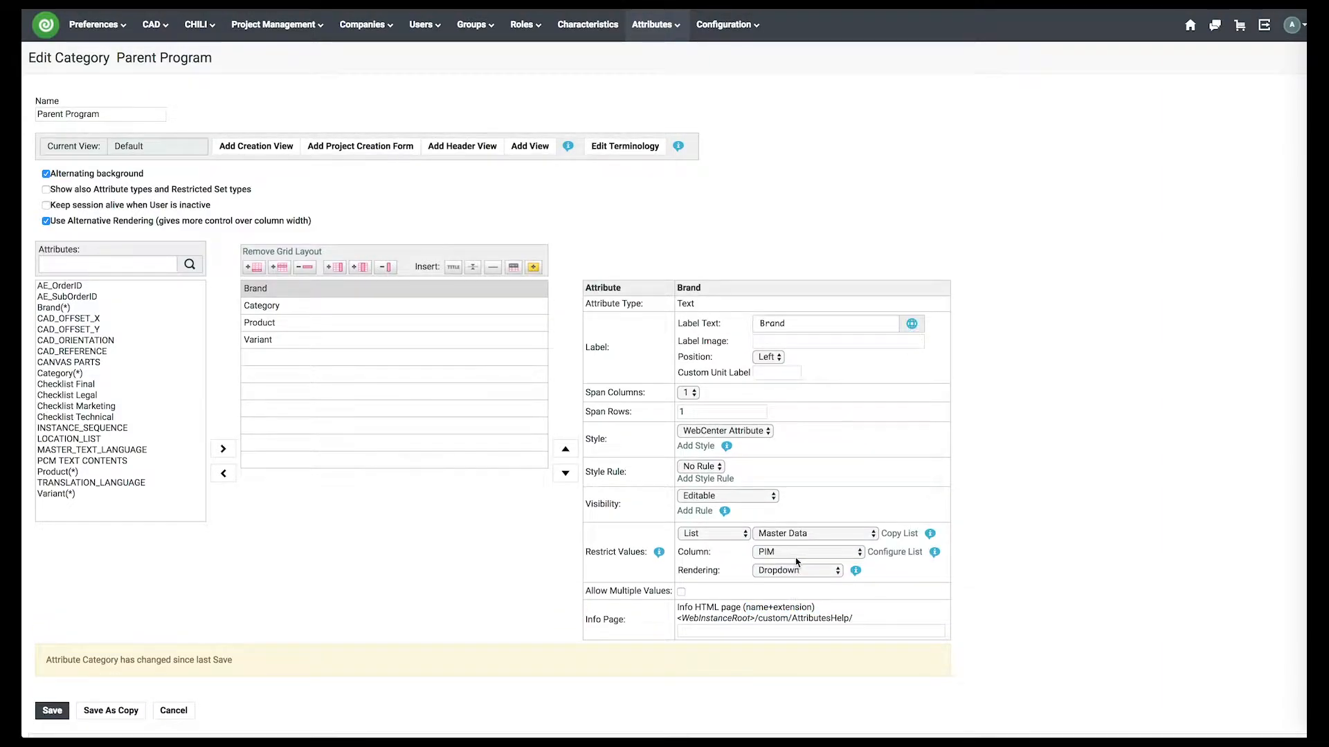
pyautogui.click(798, 554)
pyautogui.click(801, 569)
# Restrict the Category, Product and Variant attributes to their matching Master Data list columns and place Category above Brand.
pyautogui.click(301, 306)
pyautogui.click(730, 554)
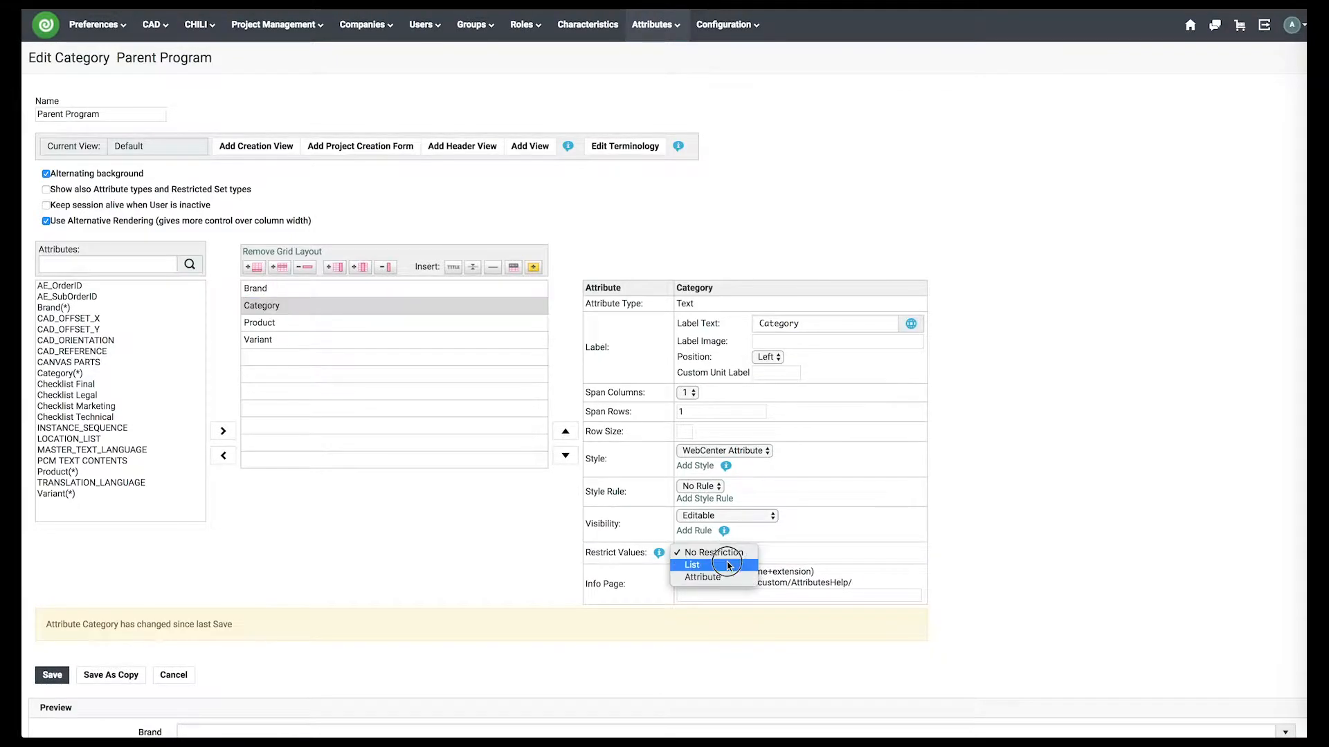
pyautogui.click(720, 553)
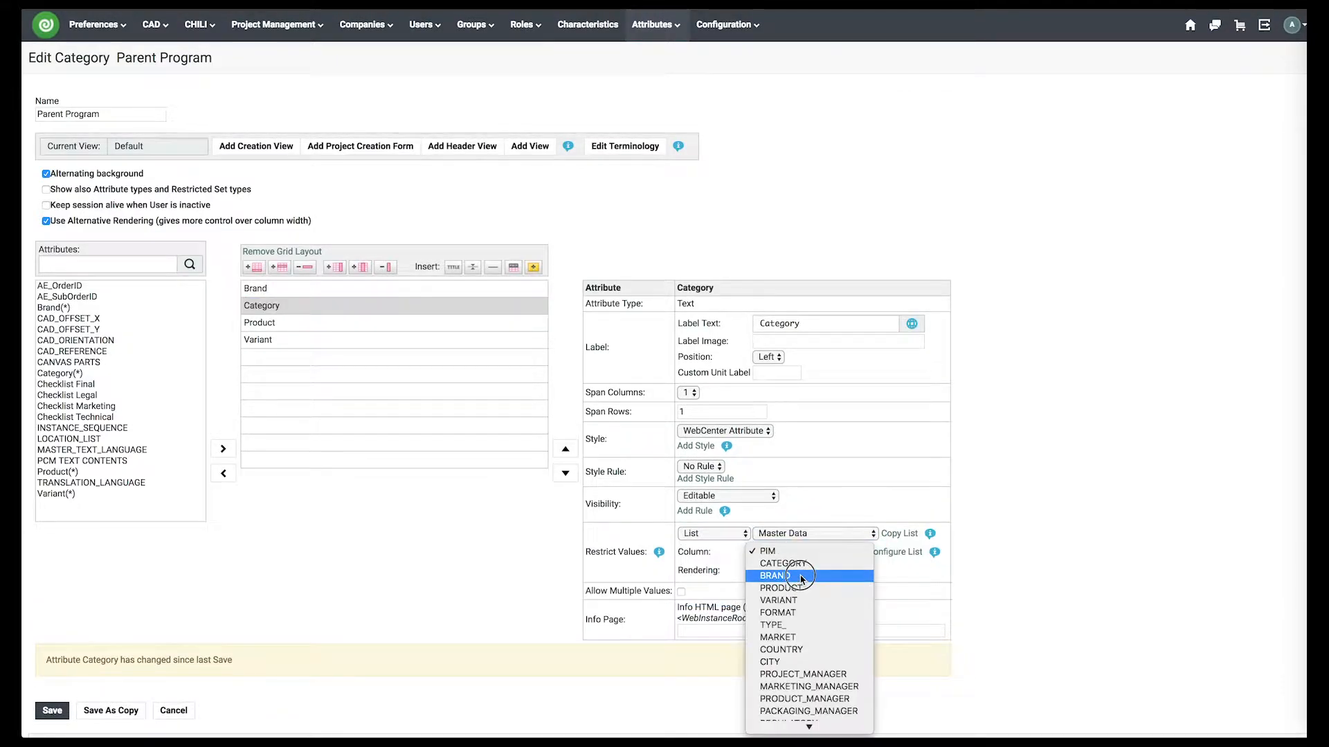
pyautogui.click(803, 553)
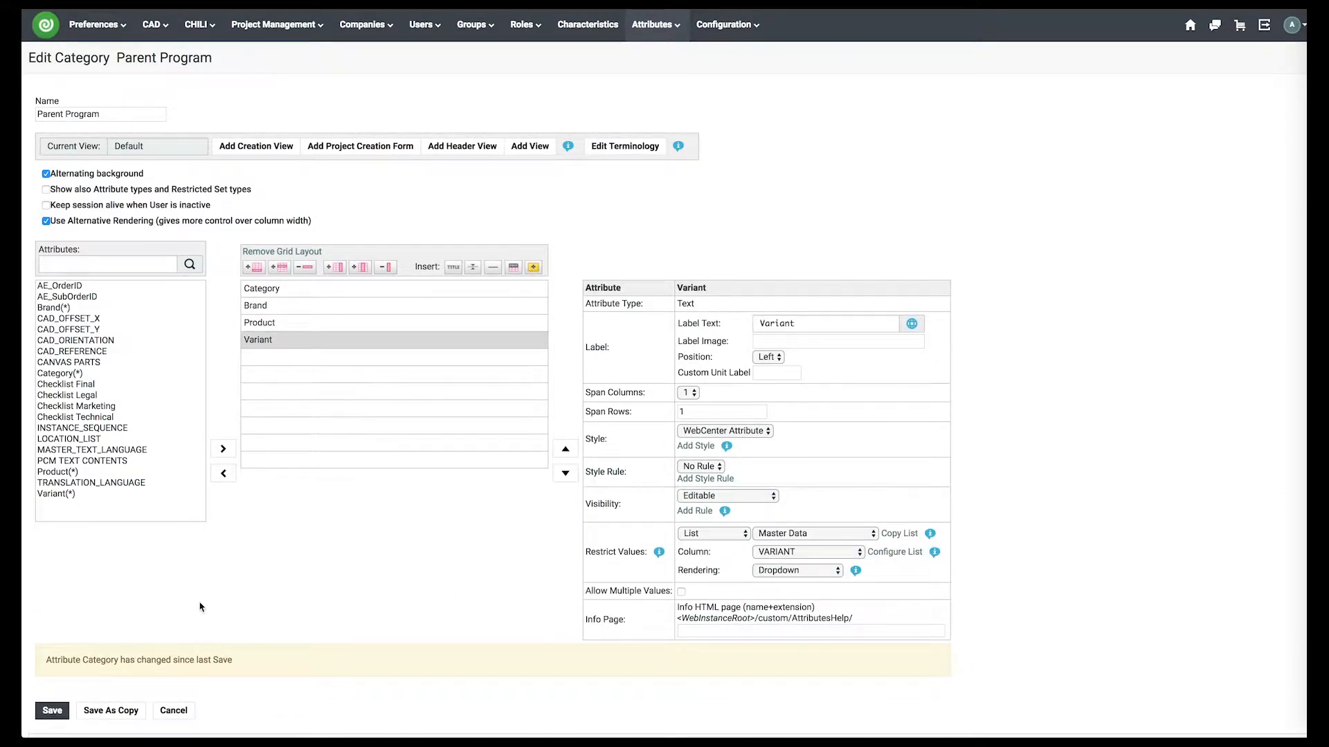
# Review the values offered for Category, Brand, Product and Variant in the category preview.
pyautogui.scroll(-3, 199, 607)
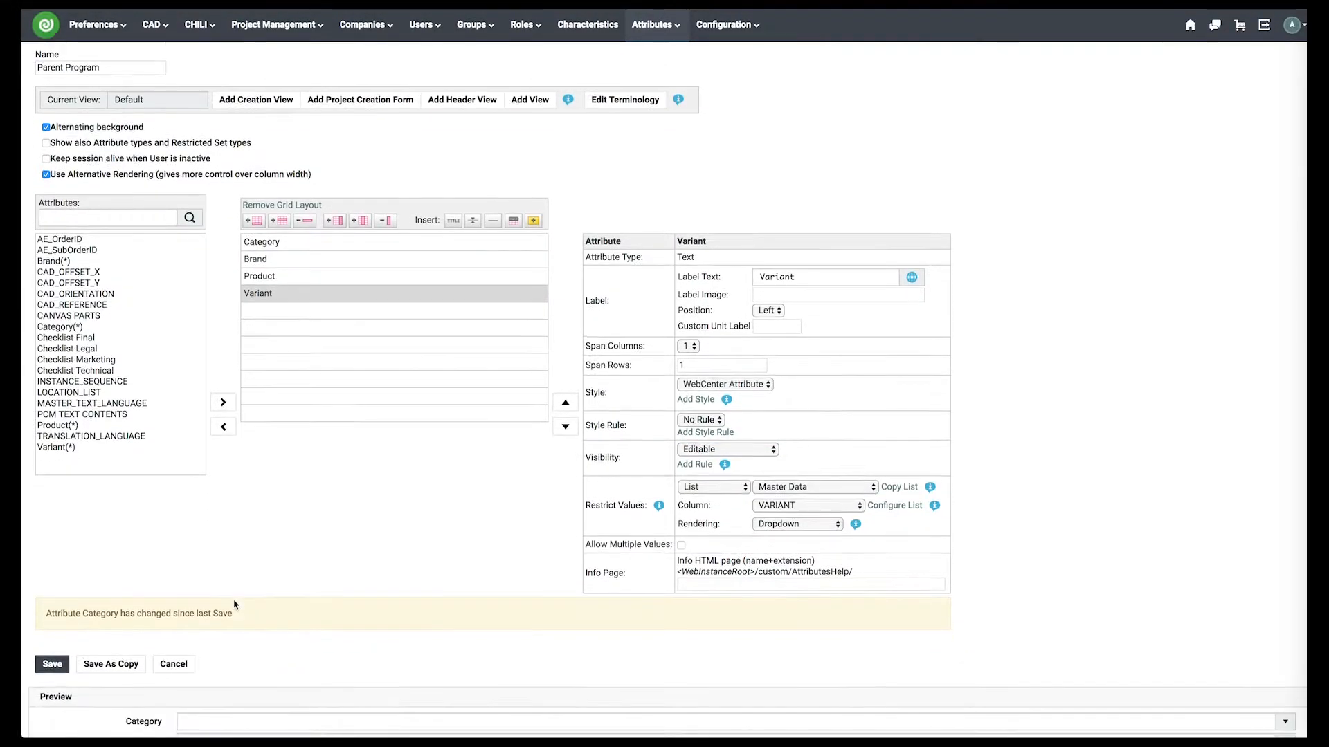
pyautogui.click(1287, 623)
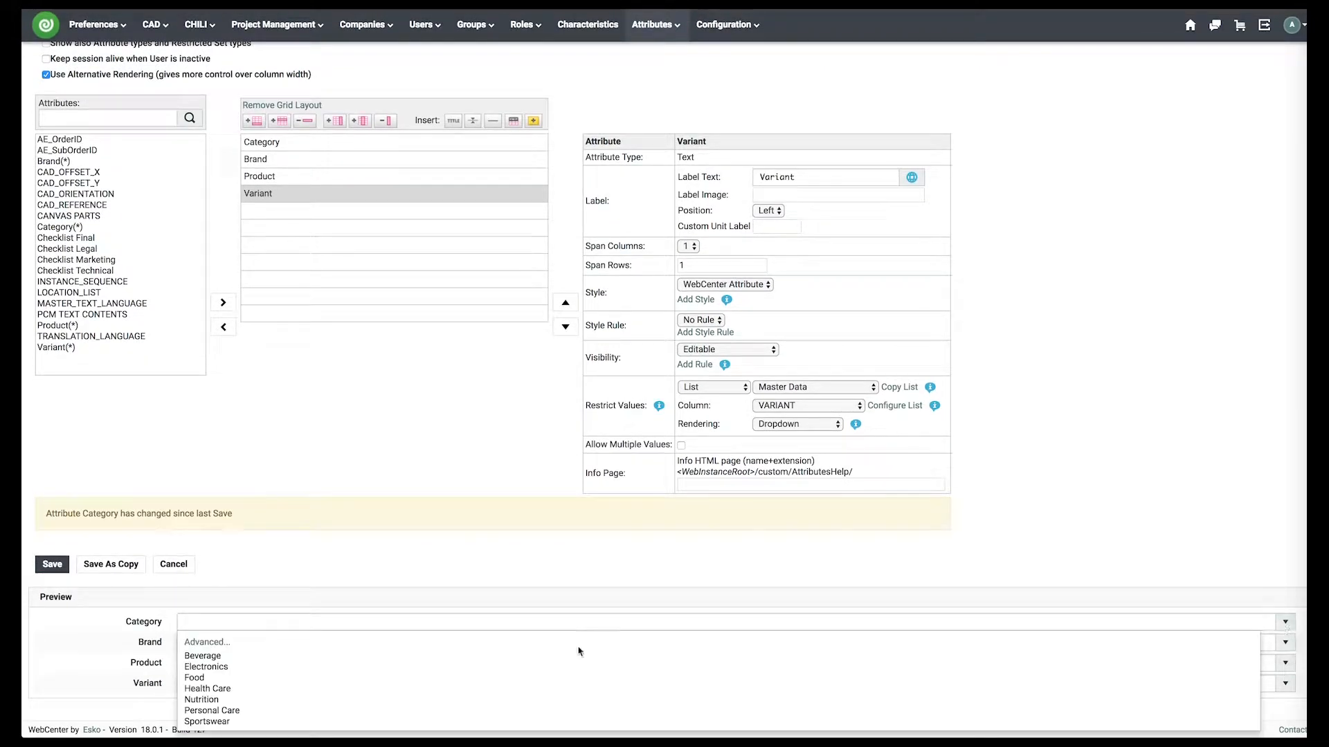
pyautogui.click(440, 594)
pyautogui.click(1286, 643)
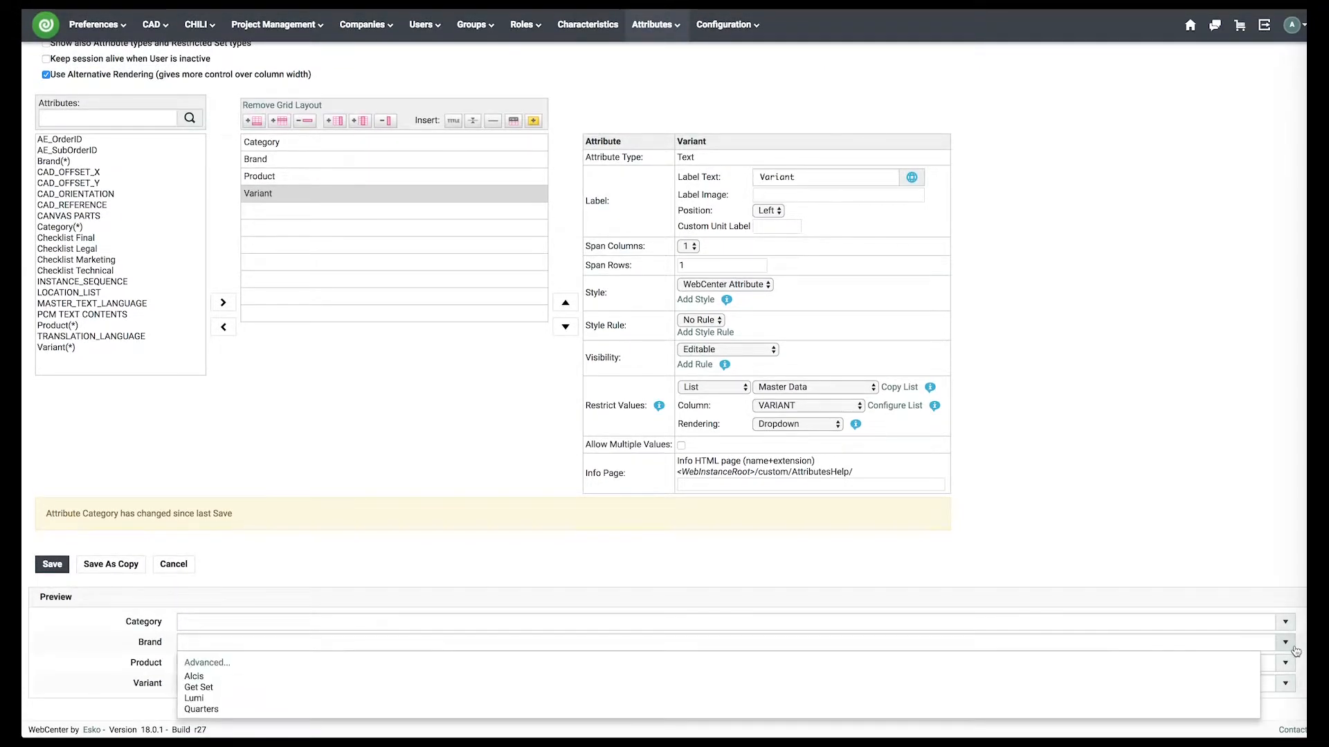
pyautogui.click(1287, 665)
pyautogui.click(1286, 684)
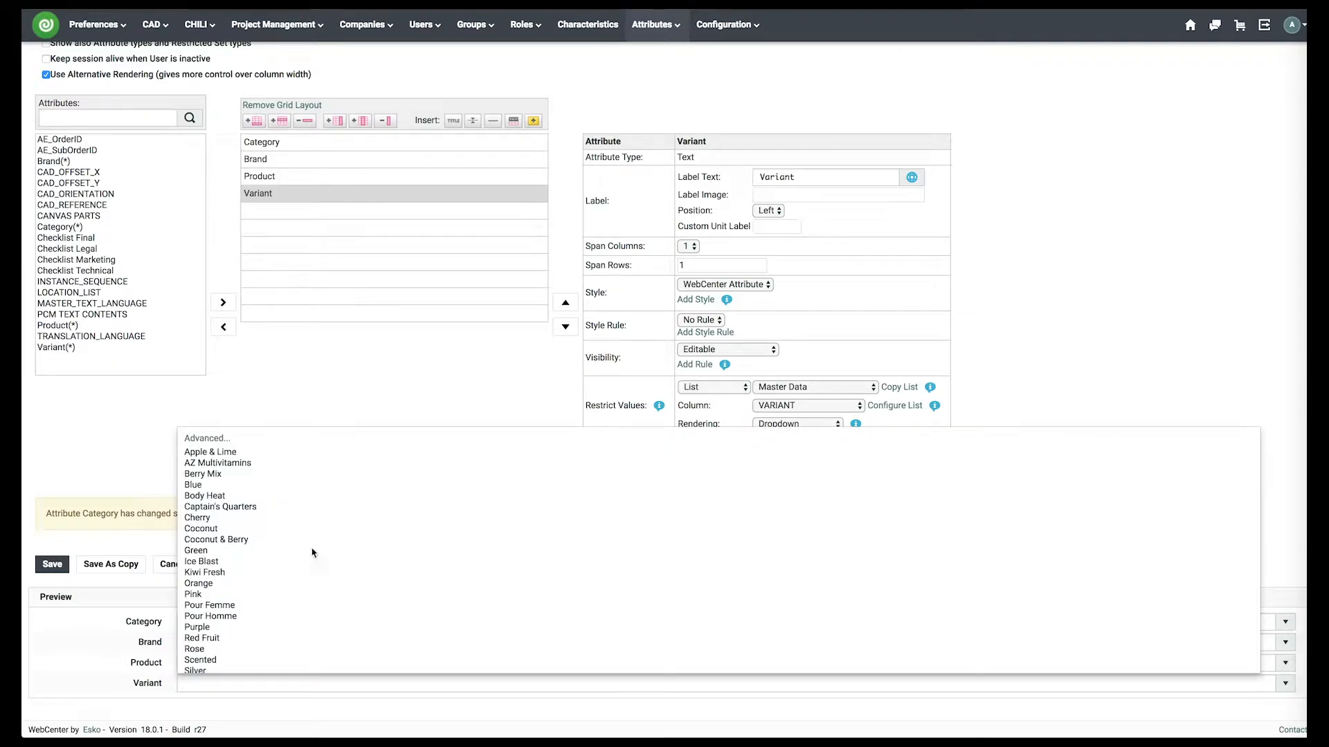
pyautogui.click(47, 498)
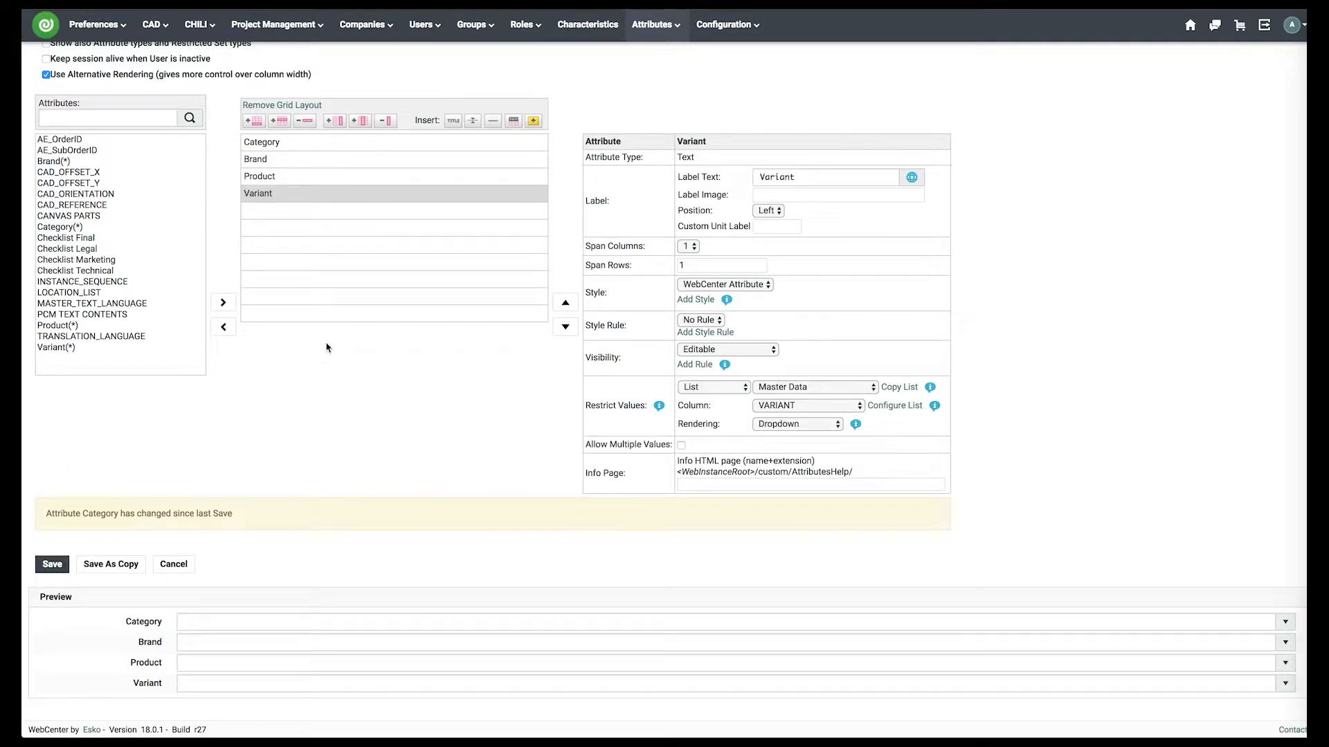
# Add two extra columns to the Parent Program category's grid layout and save the category.
pyautogui.click(335, 123)
pyautogui.click(335, 122)
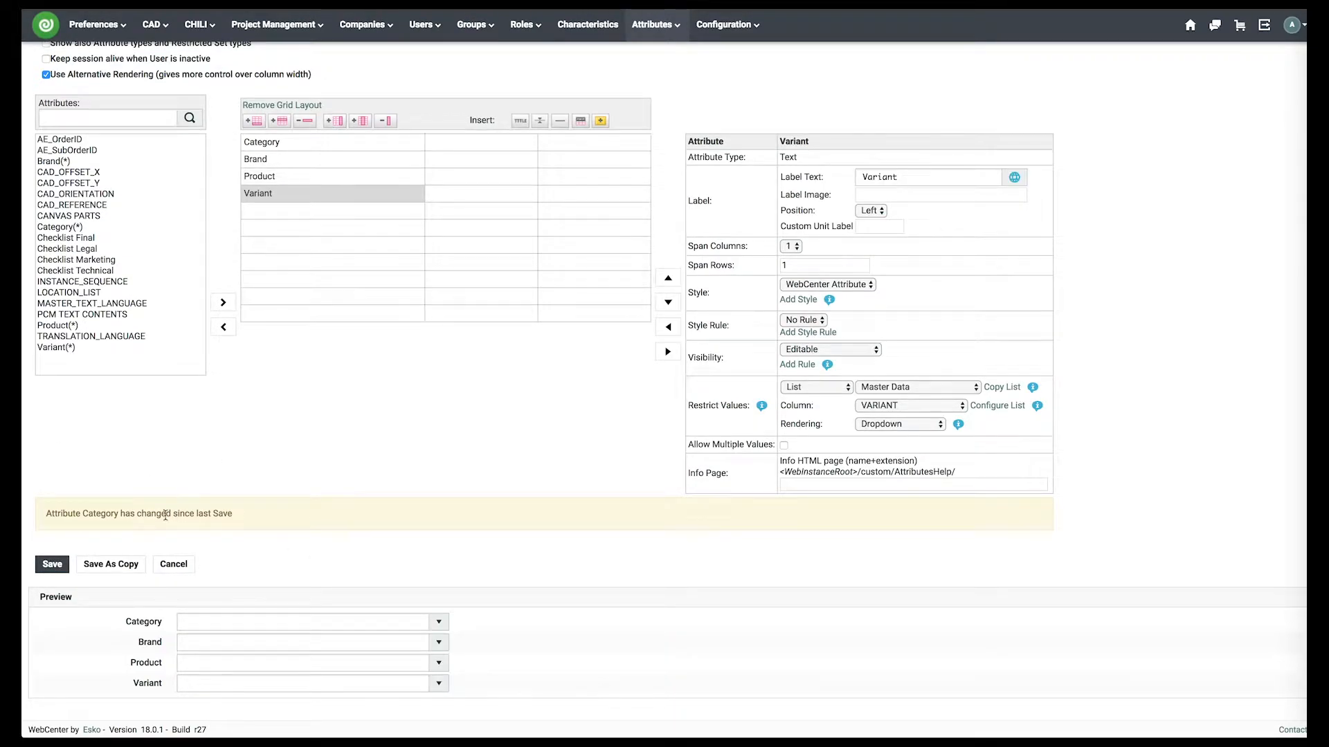
pyautogui.click(53, 564)
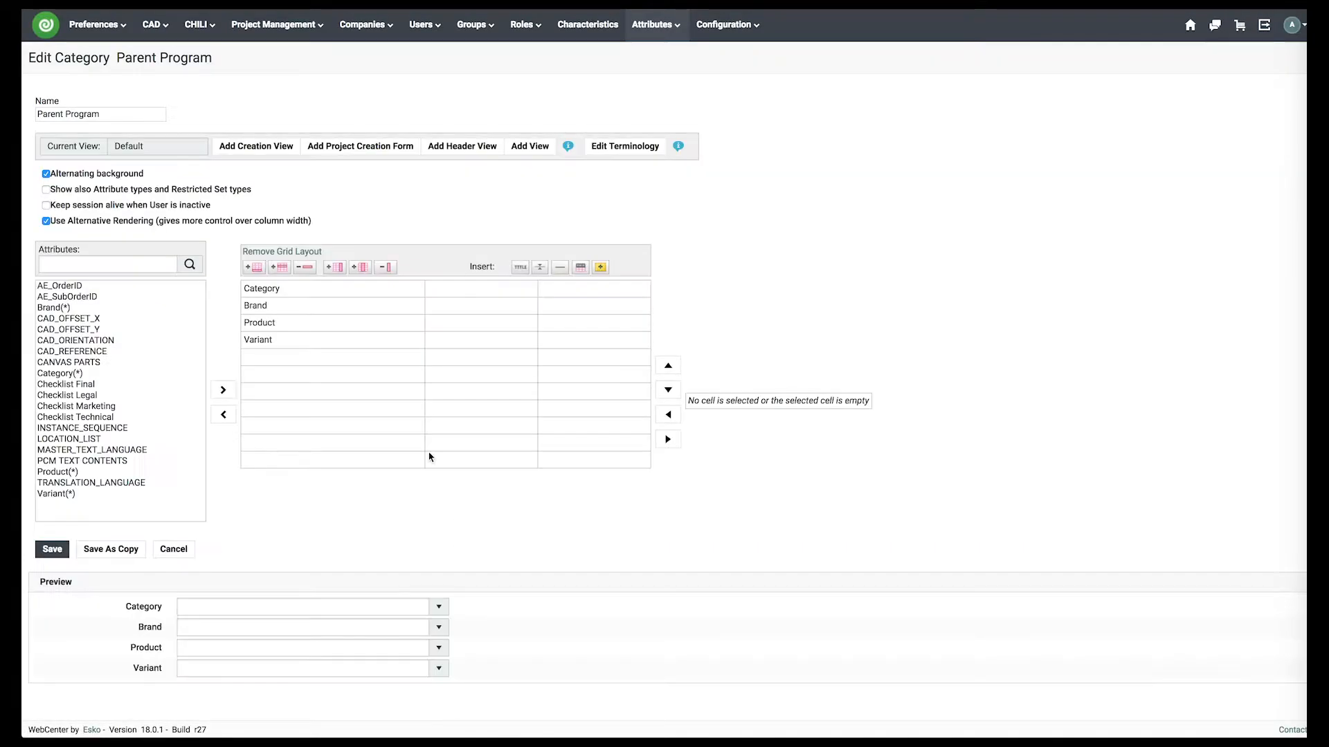
# Create a blank project template named Parent Program and assign it the Parent Program attribute category.
pyautogui.click(296, 33)
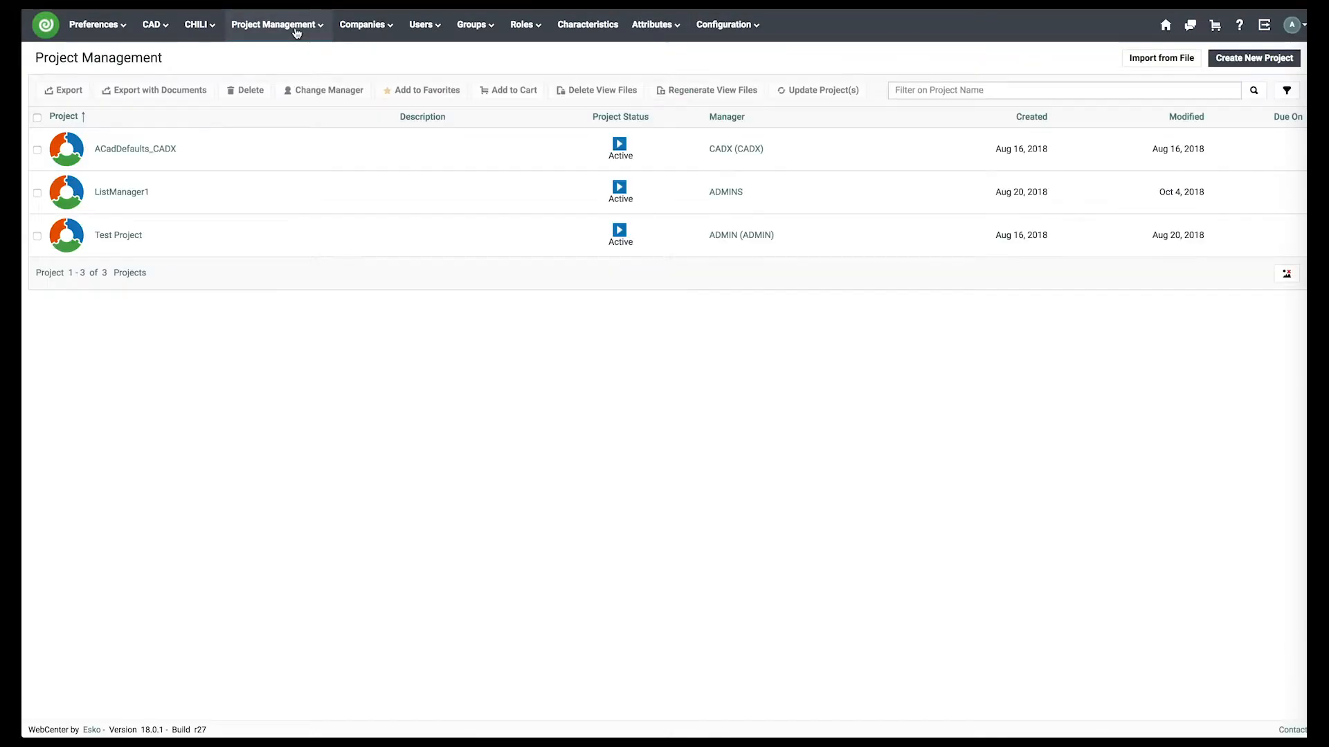
pyautogui.click(297, 33)
pyautogui.click(279, 80)
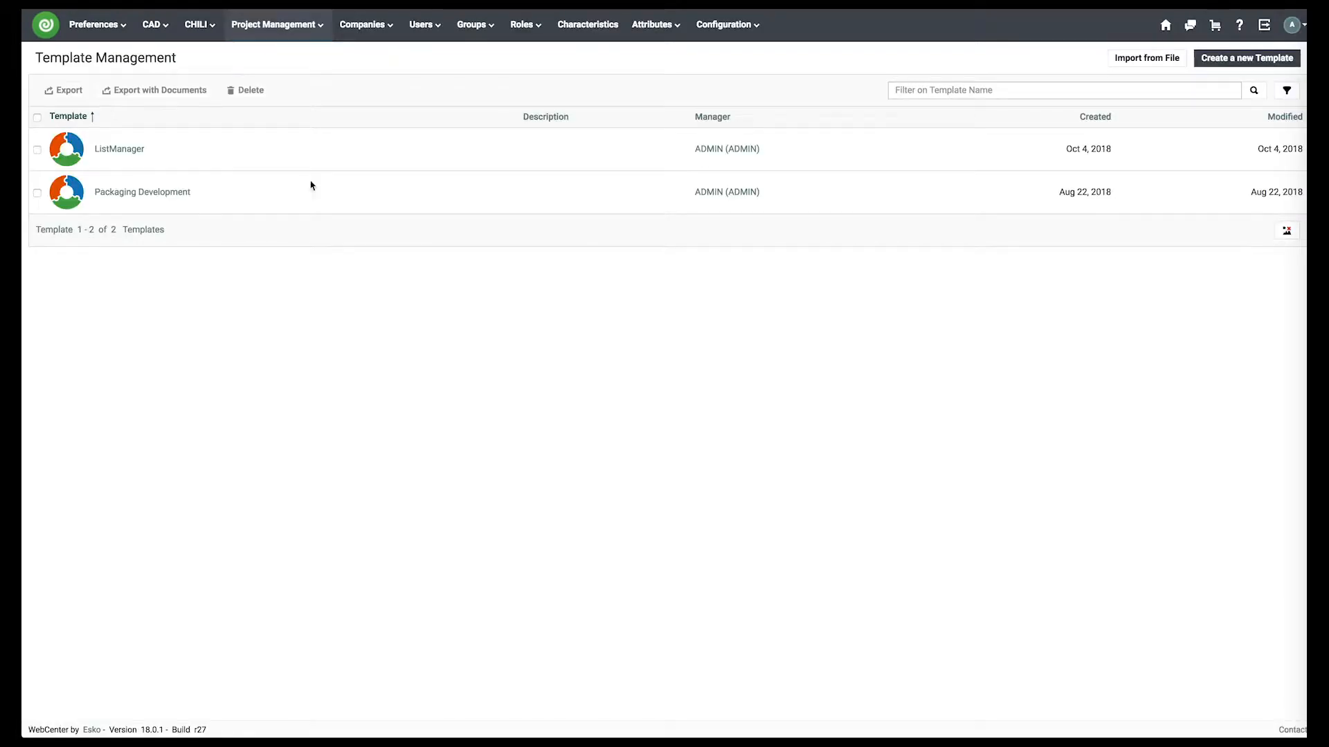
pyautogui.click(1239, 58)
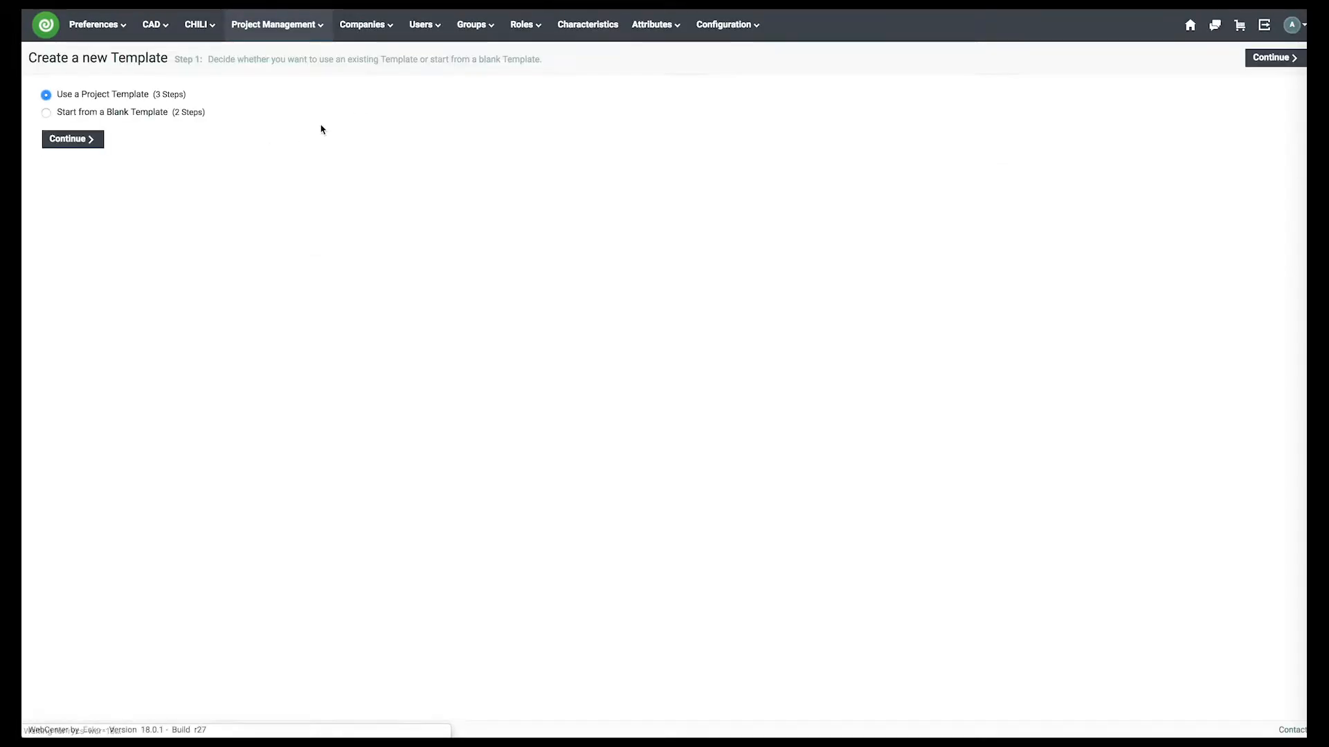
pyautogui.click(97, 113)
pyautogui.click(79, 139)
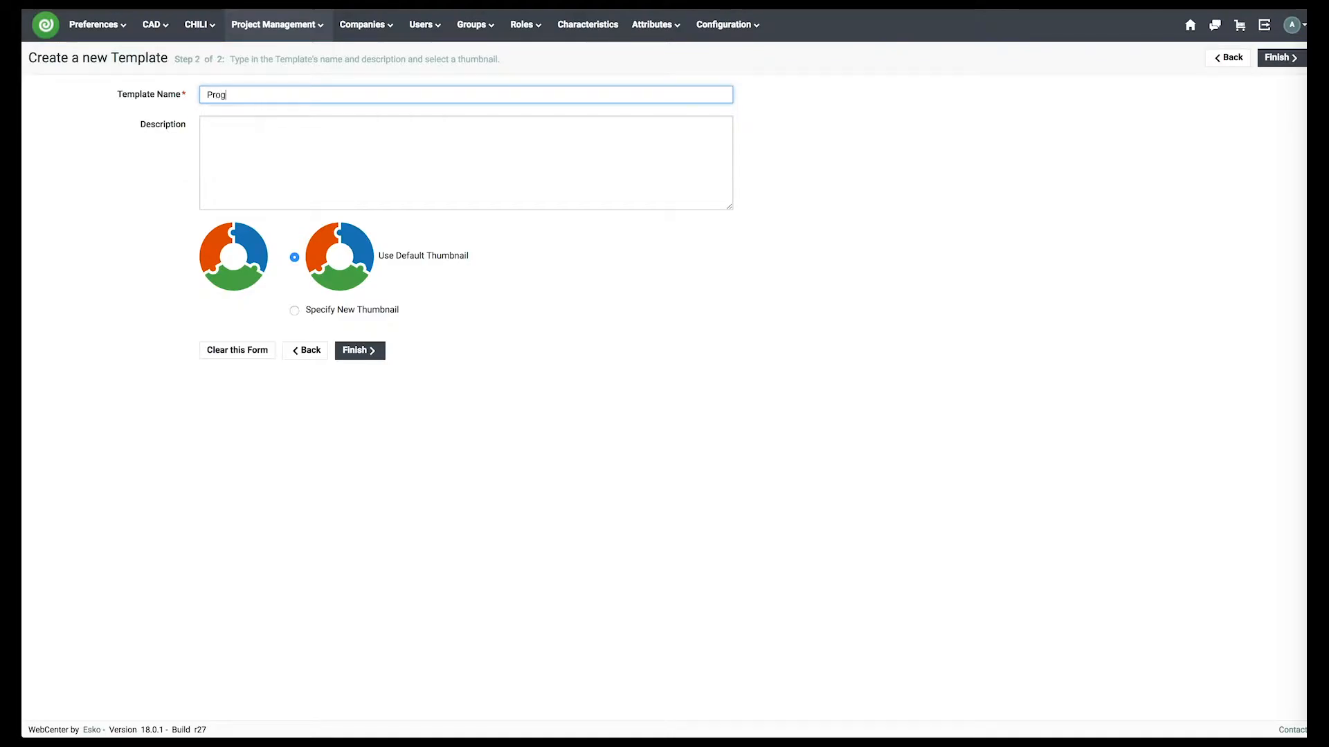
pyautogui.write('Parent')
pyautogui.click(369, 351)
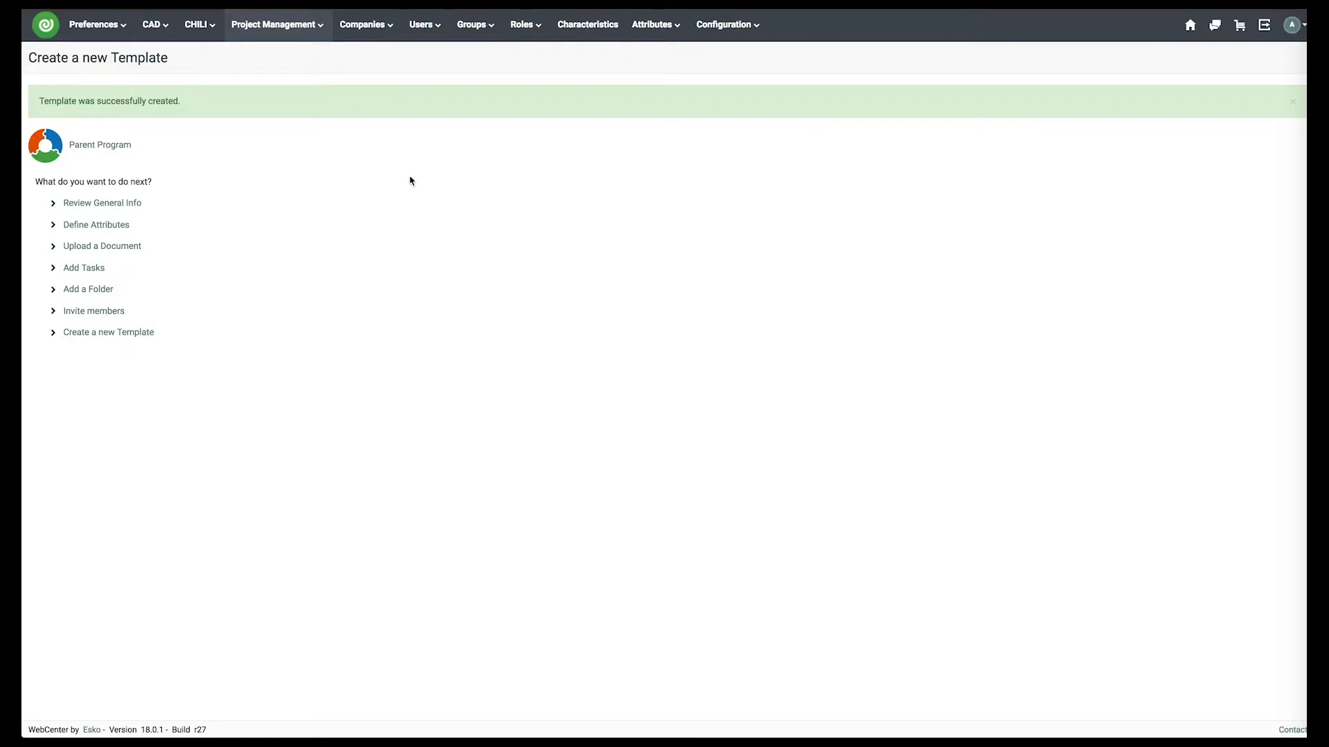
pyautogui.click(102, 229)
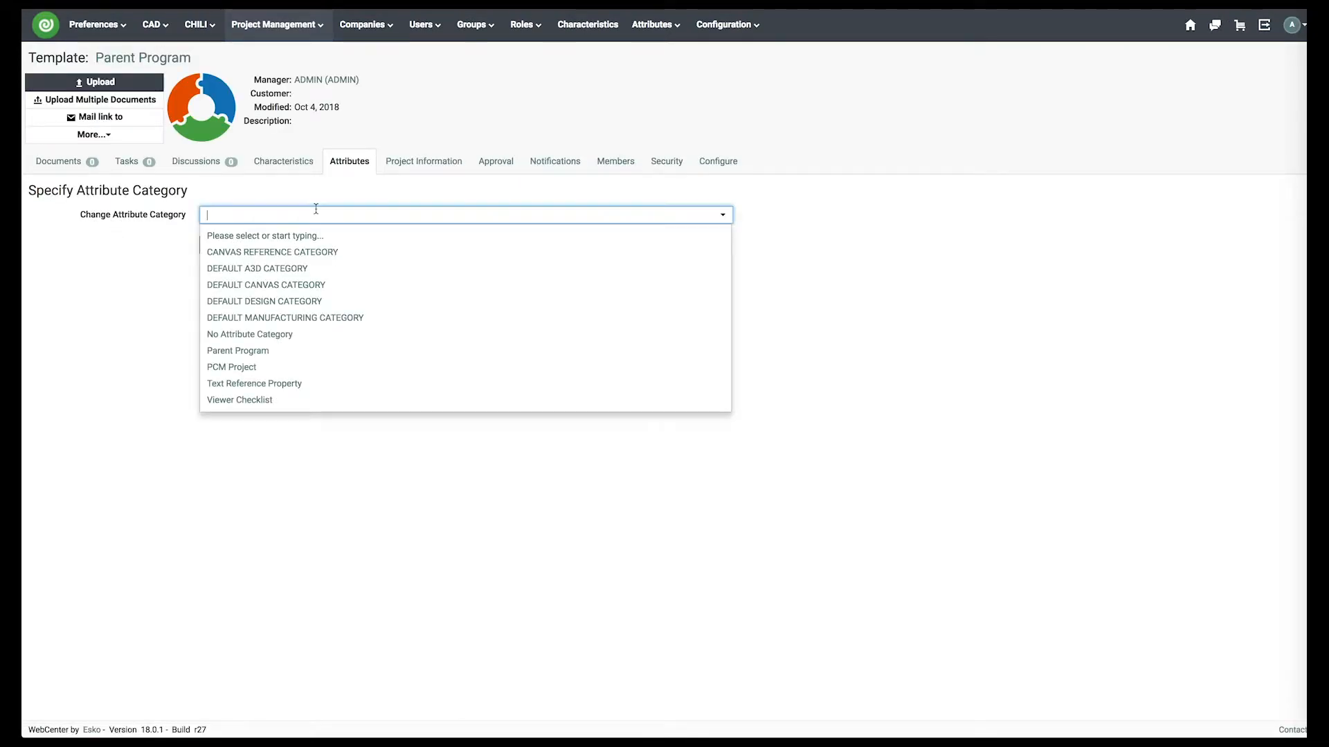
pyautogui.click(277, 351)
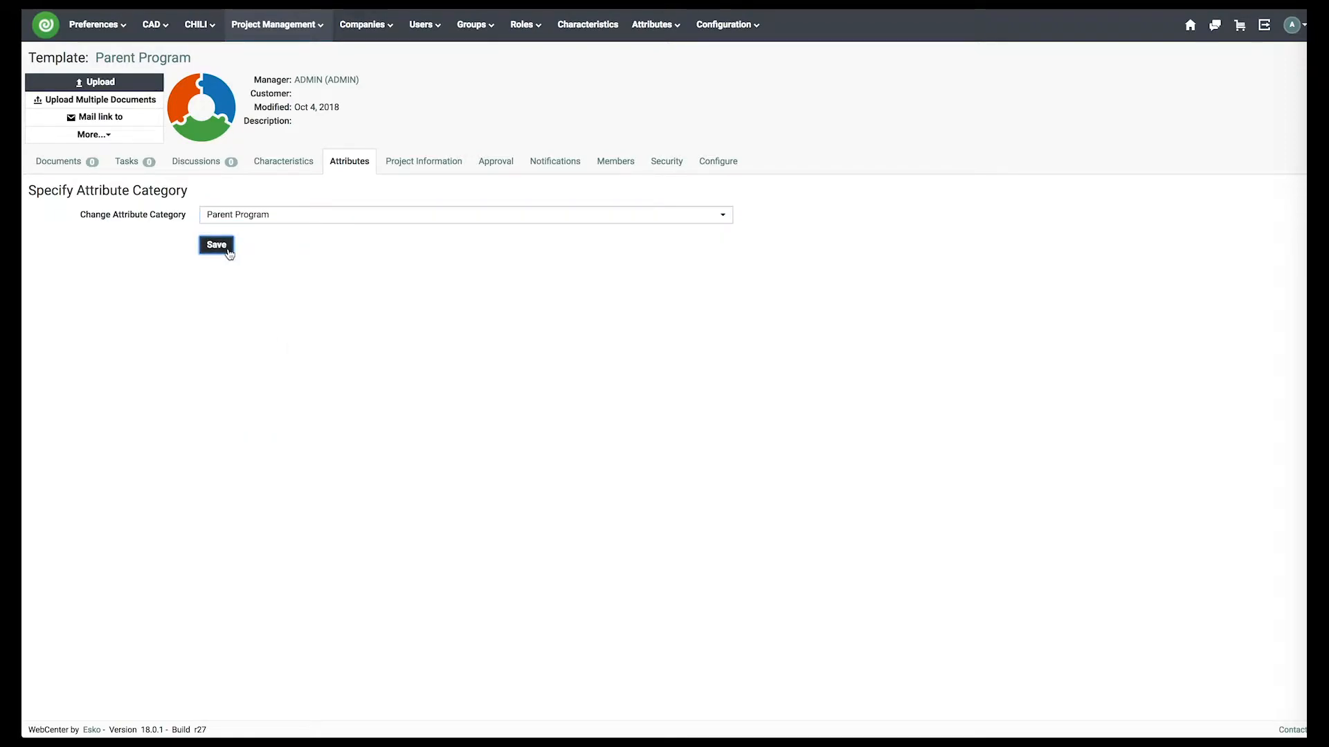
# Start creating a new project based on the Parent Program project template.
pyautogui.click(1188, 26)
pyautogui.click(139, 25)
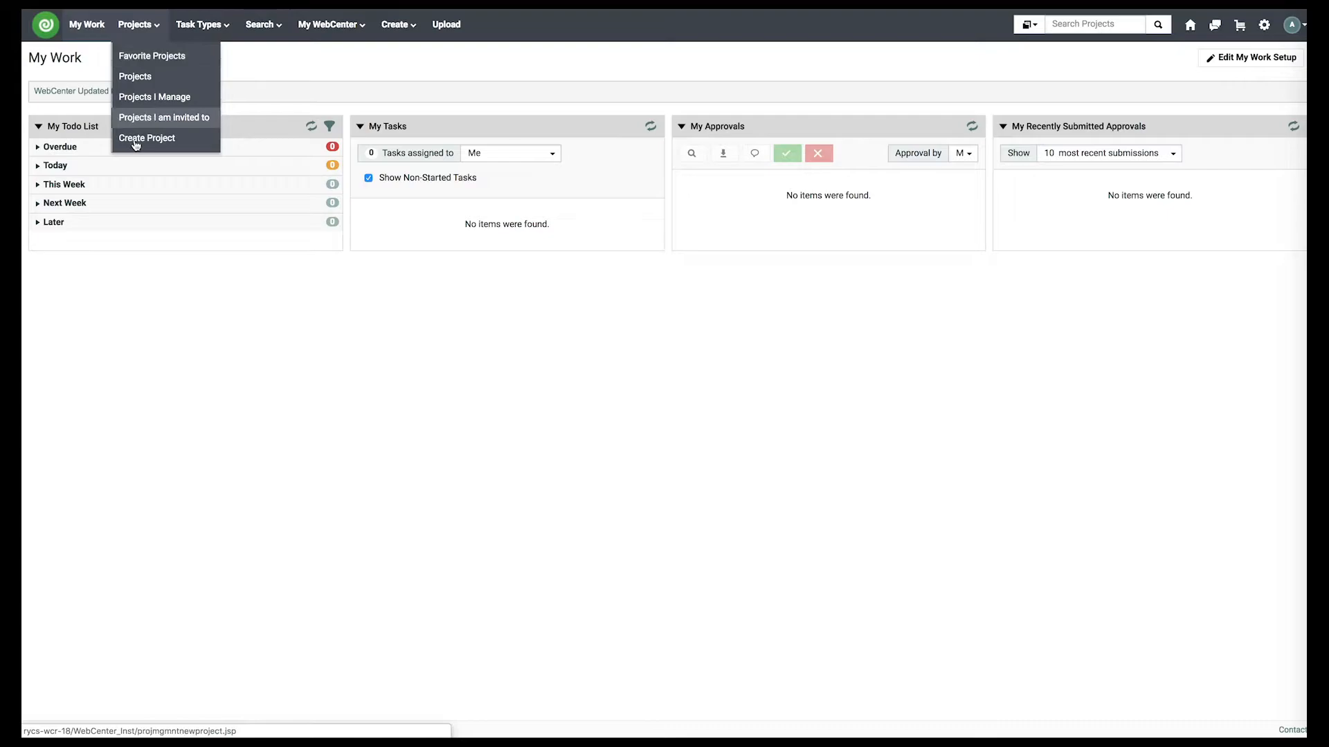
pyautogui.click(208, 136)
pyautogui.click(276, 94)
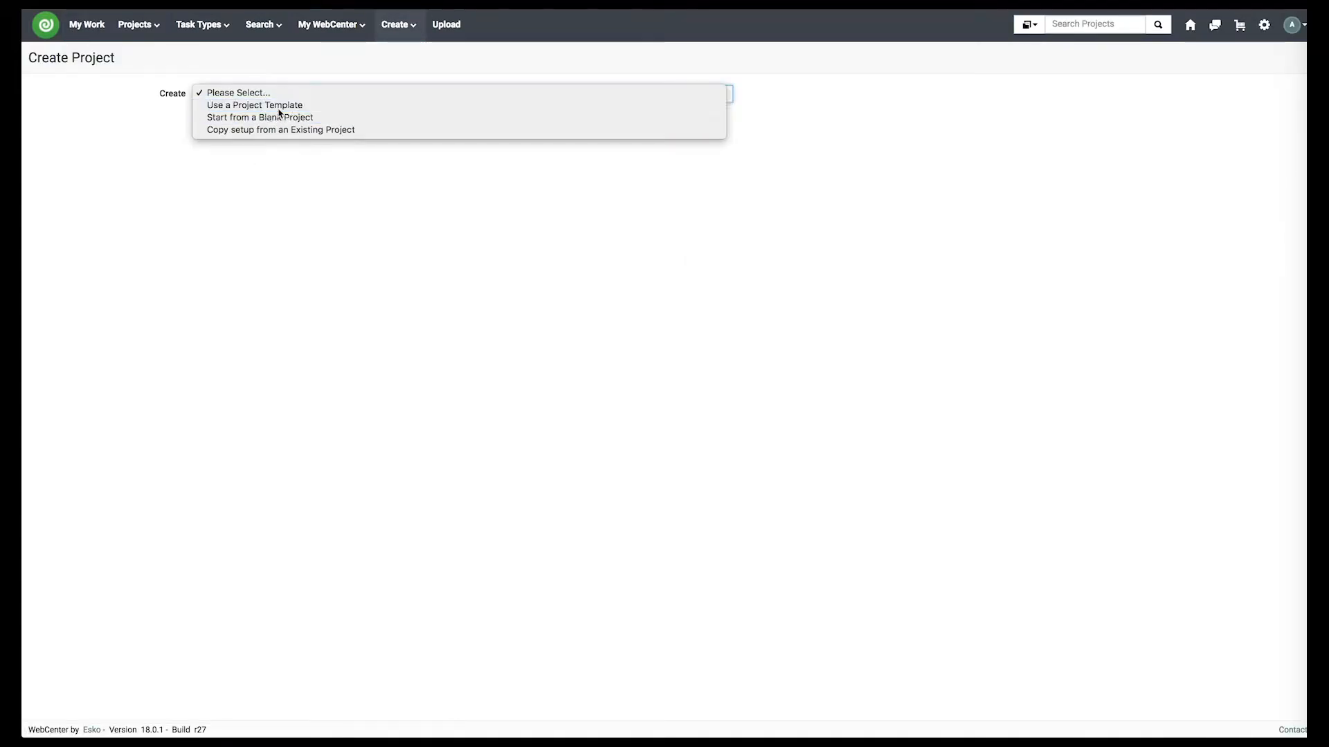
pyautogui.click(273, 105)
pyautogui.click(238, 123)
pyautogui.click(238, 177)
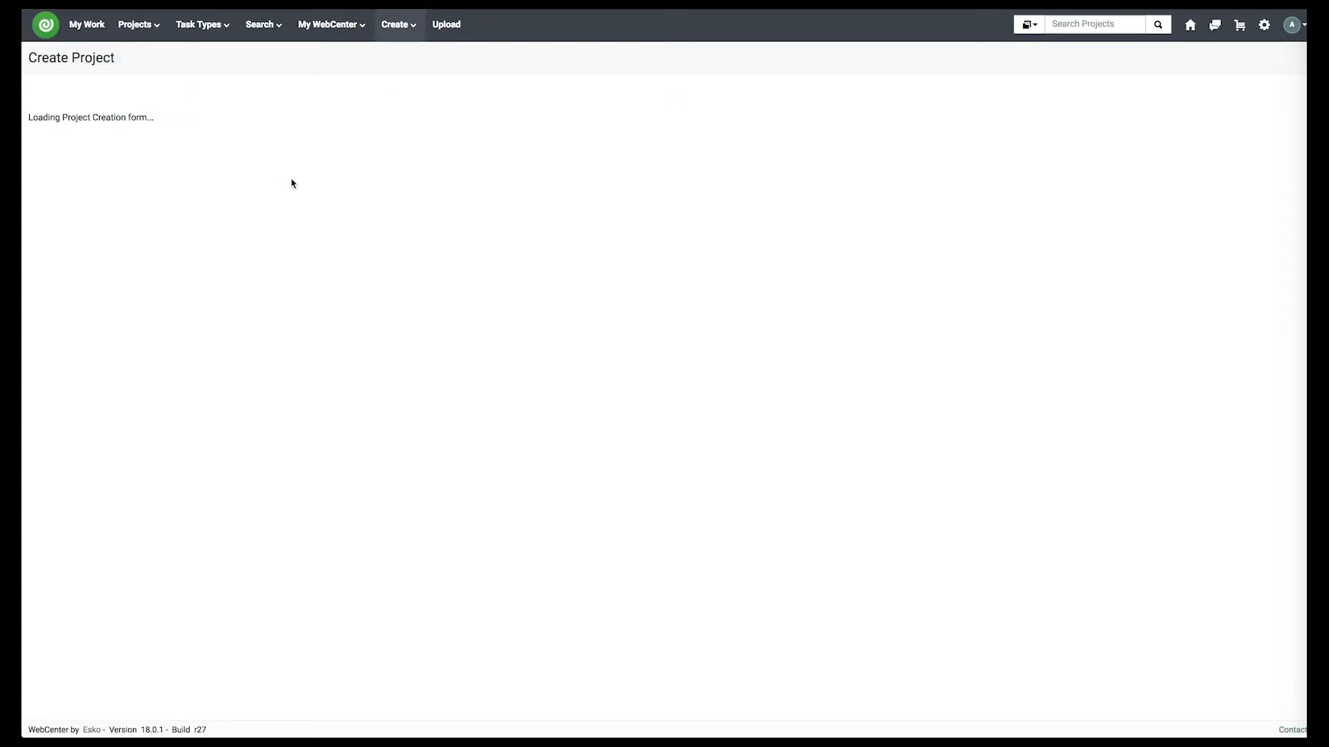
pyautogui.scroll(-2, 179, 405)
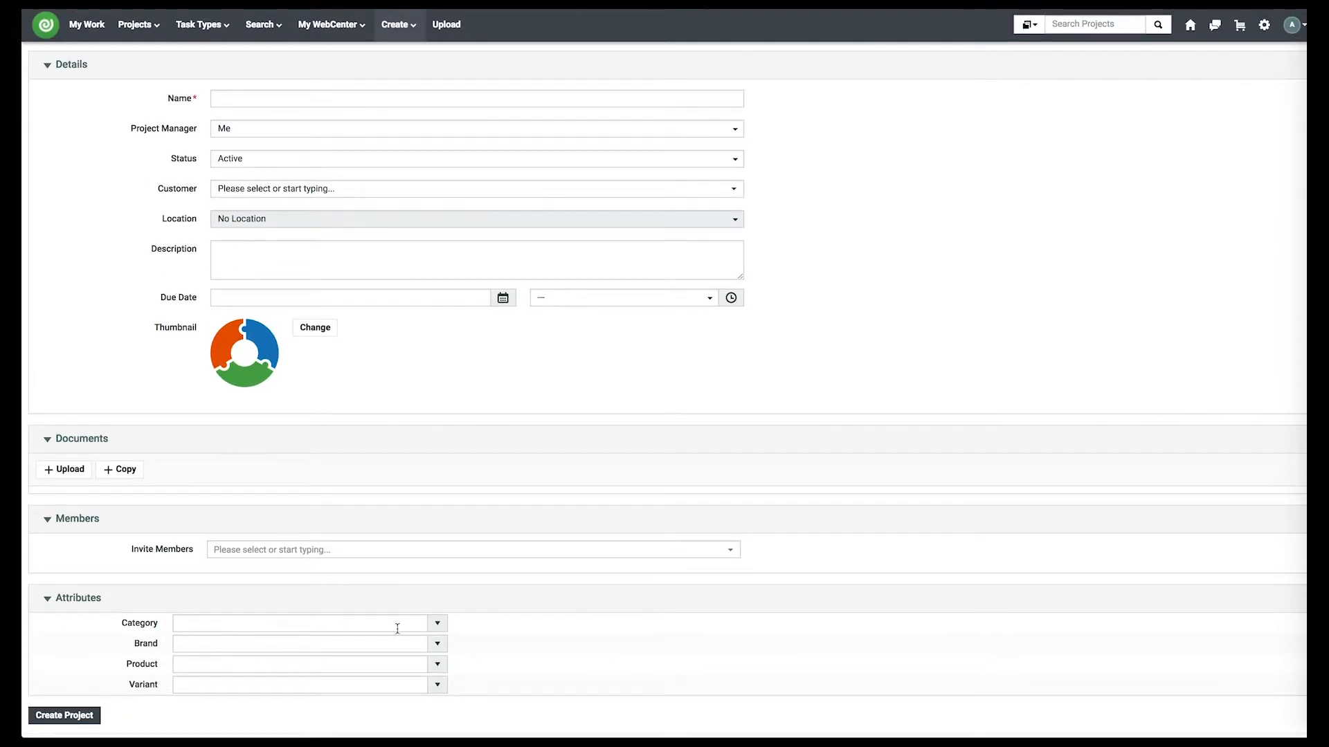
# Set the new project's Category to Beverage and review the values offered for Brand, Product and Variant.
pyautogui.click(436, 624)
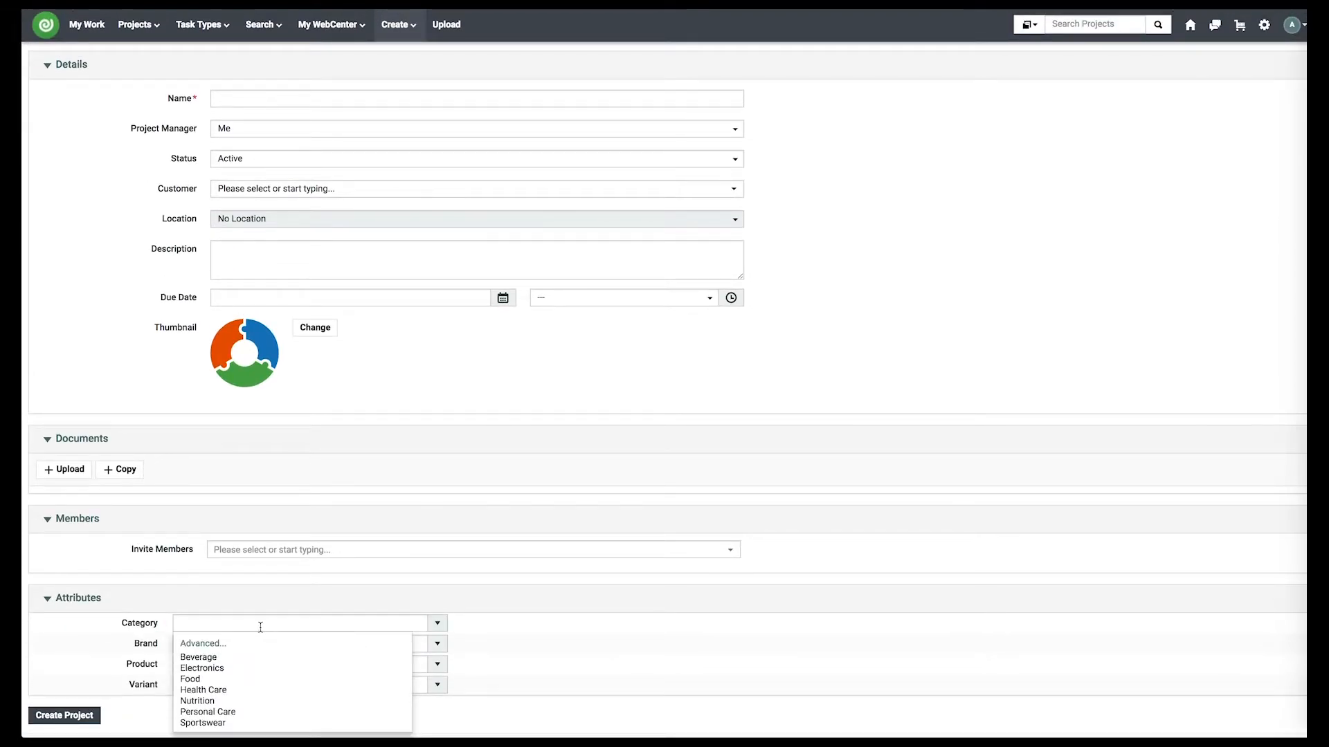
pyautogui.click(209, 659)
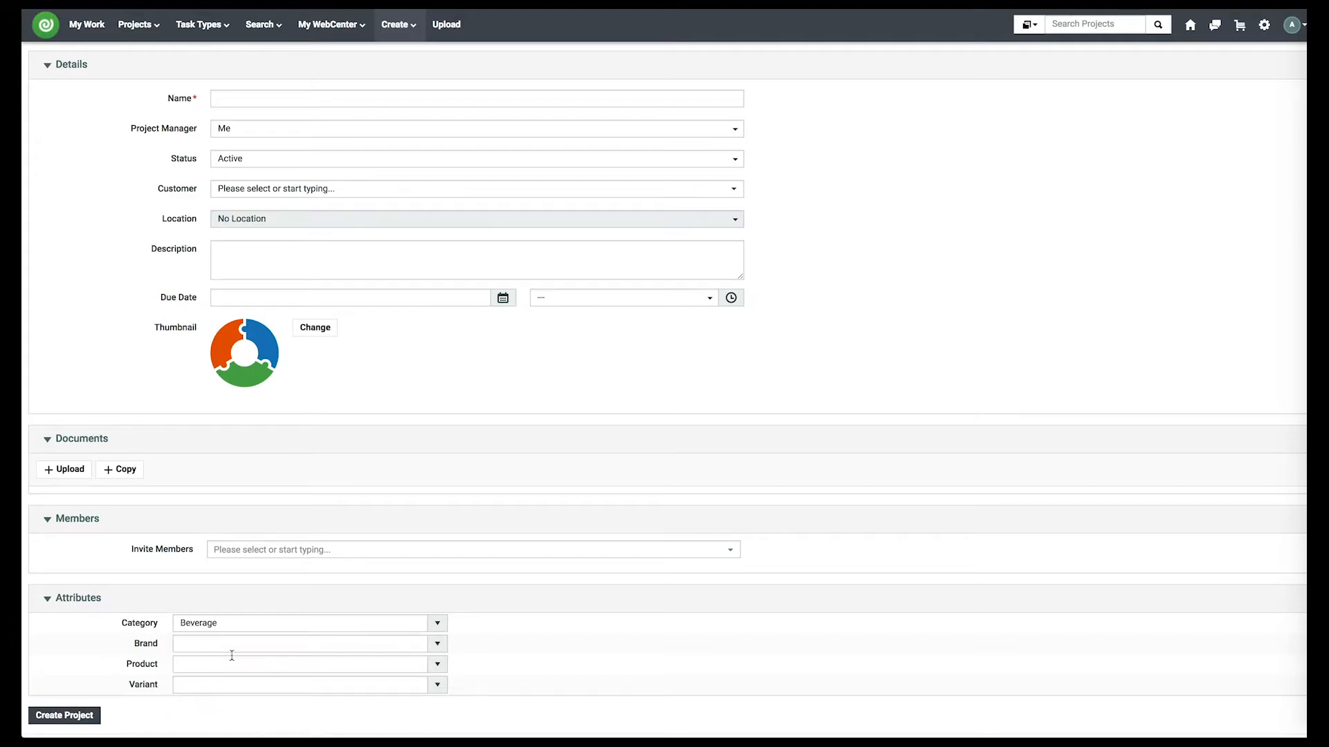
pyautogui.click(439, 645)
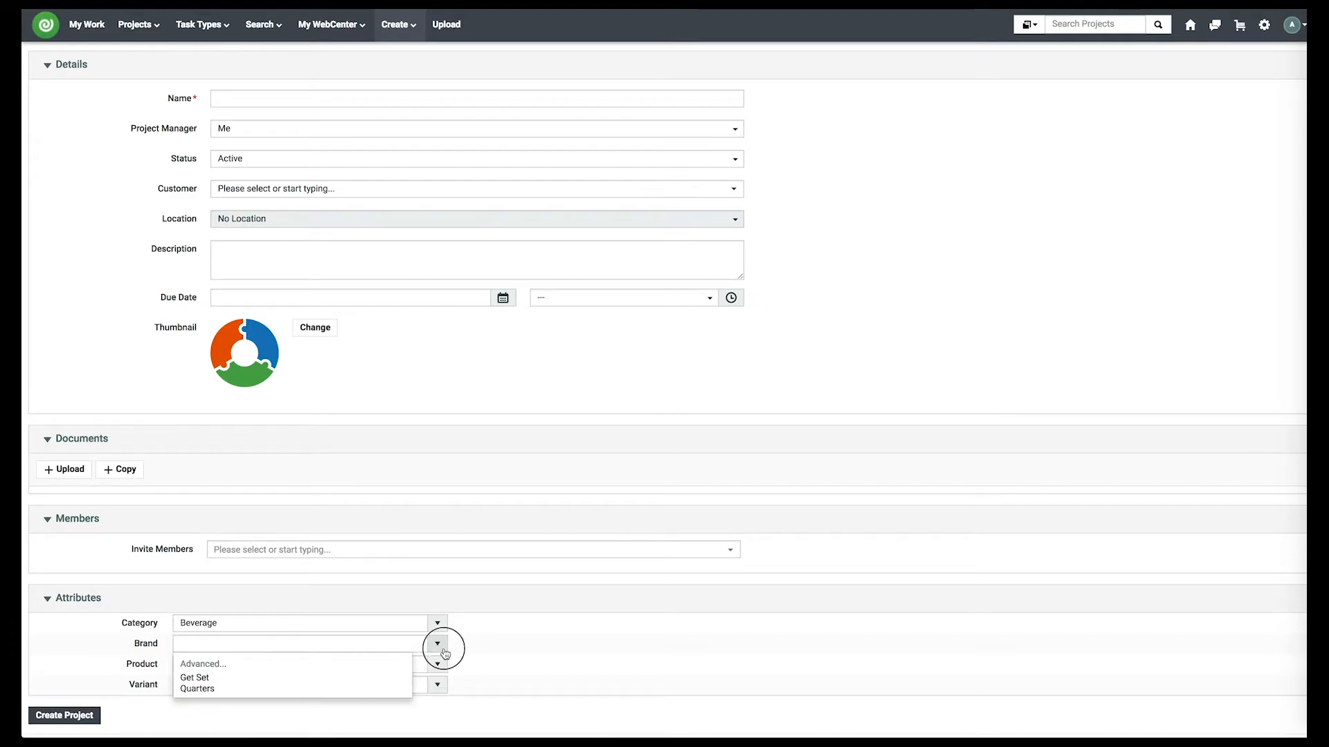
pyautogui.click(443, 669)
pyautogui.click(438, 685)
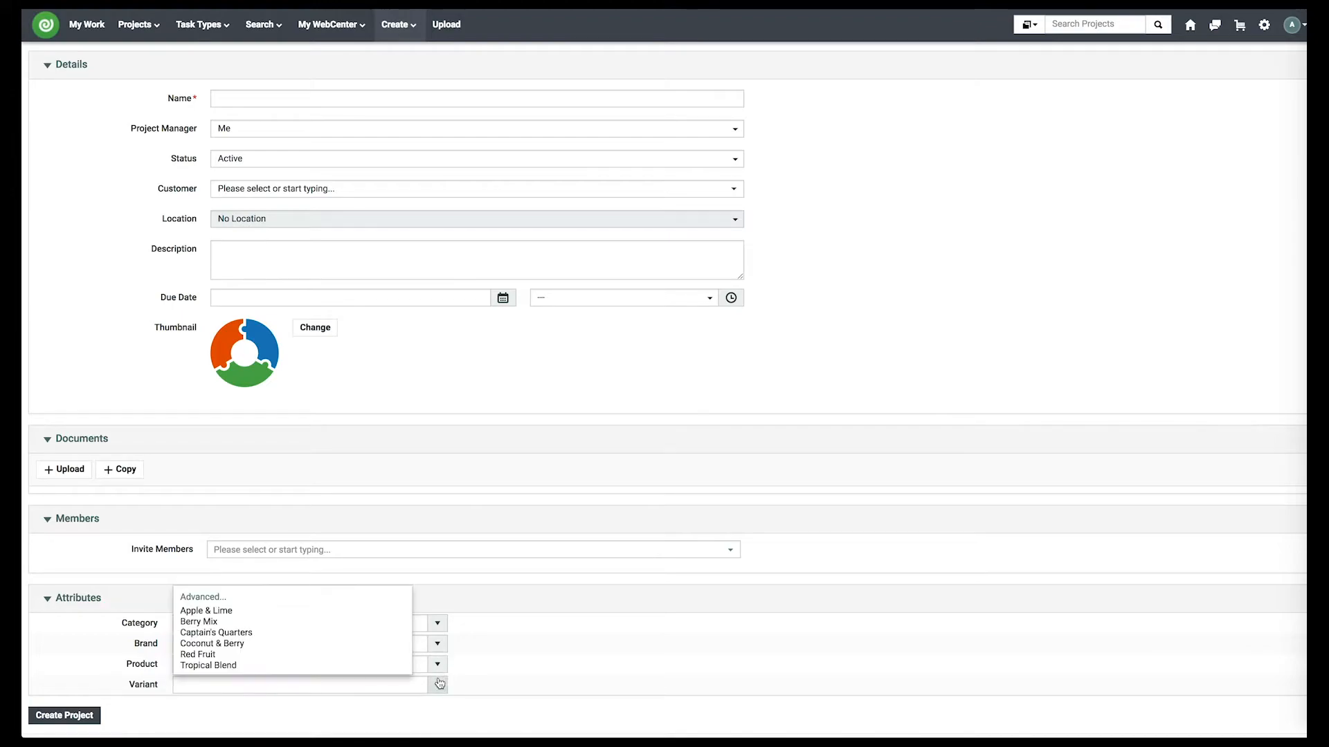
pyautogui.click(492, 673)
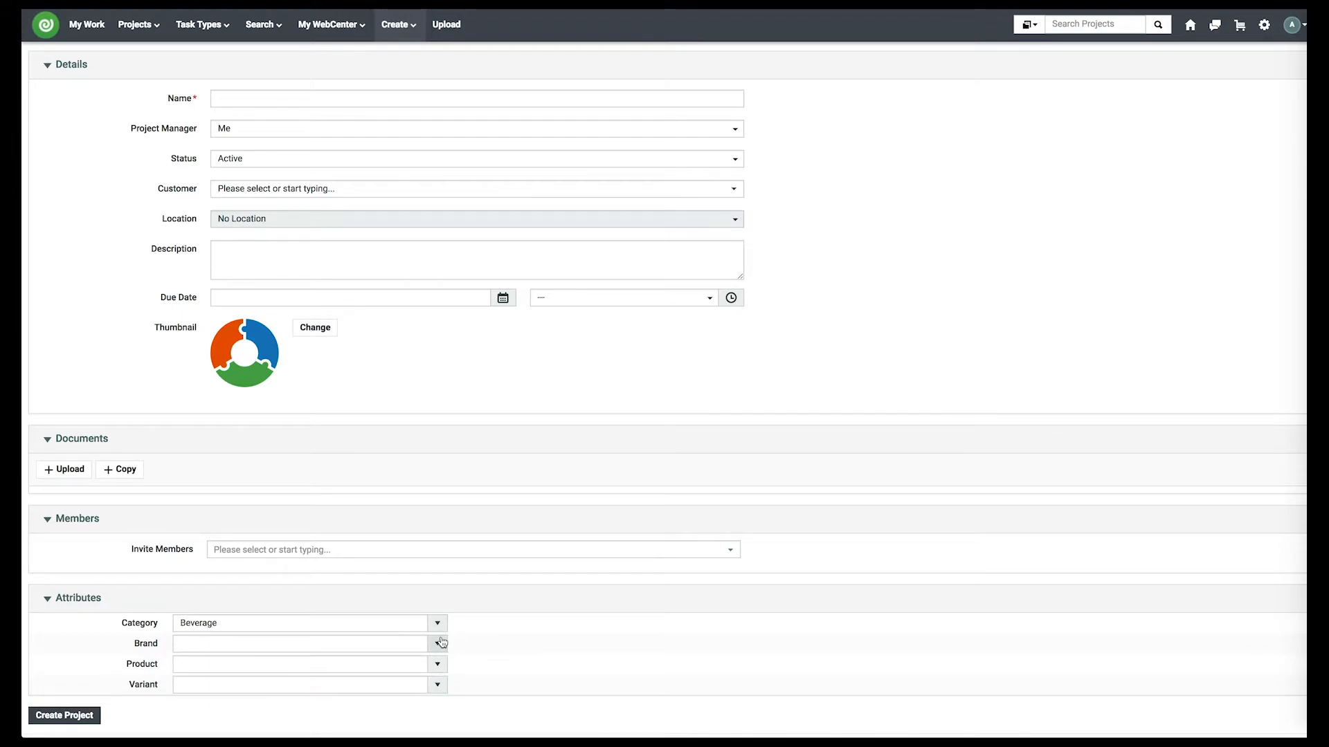
# Set the Brand to Get Set, the Product to Carbonated Drink and the Variant to Coconut & Berry.
pyautogui.click(438, 644)
pyautogui.click(205, 676)
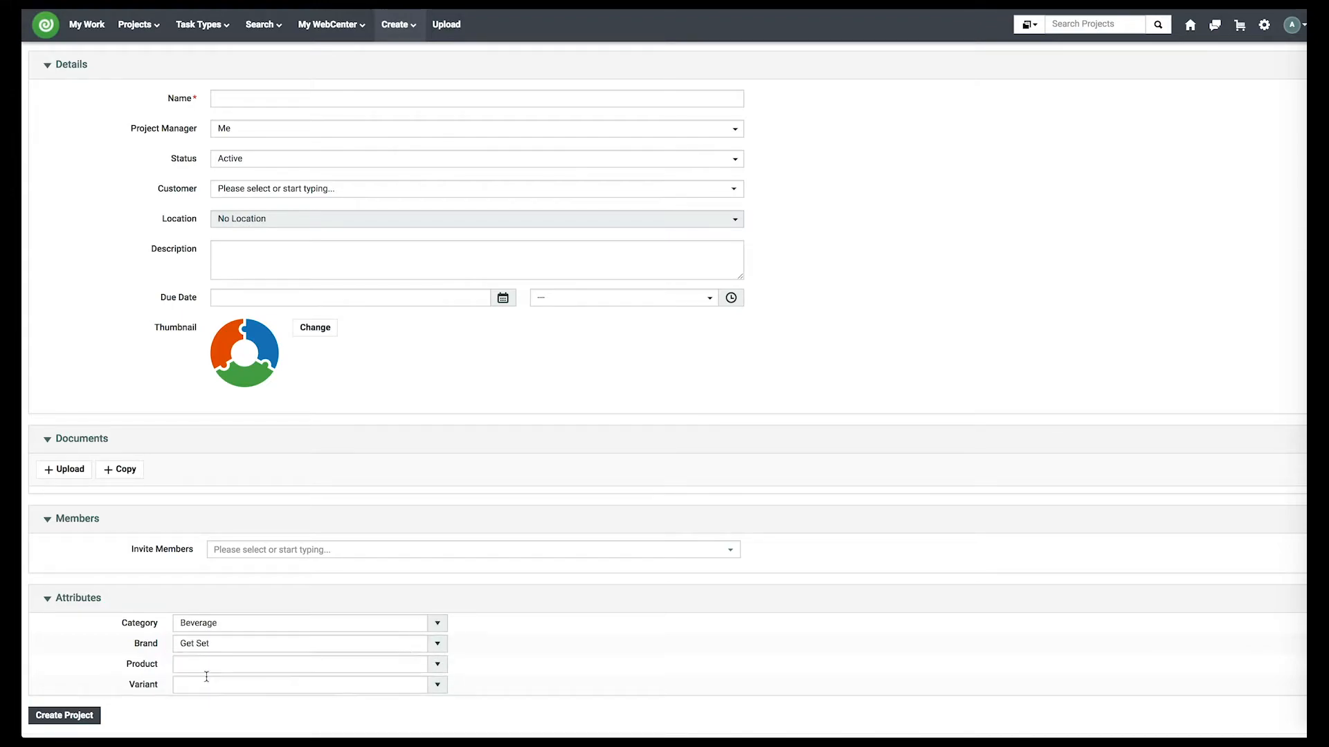
pyautogui.click(436, 665)
pyautogui.click(236, 701)
pyautogui.click(438, 686)
pyautogui.click(204, 655)
# Check the other Category values on offer, then clear all four attribute selections of the new project.
pyautogui.click(437, 625)
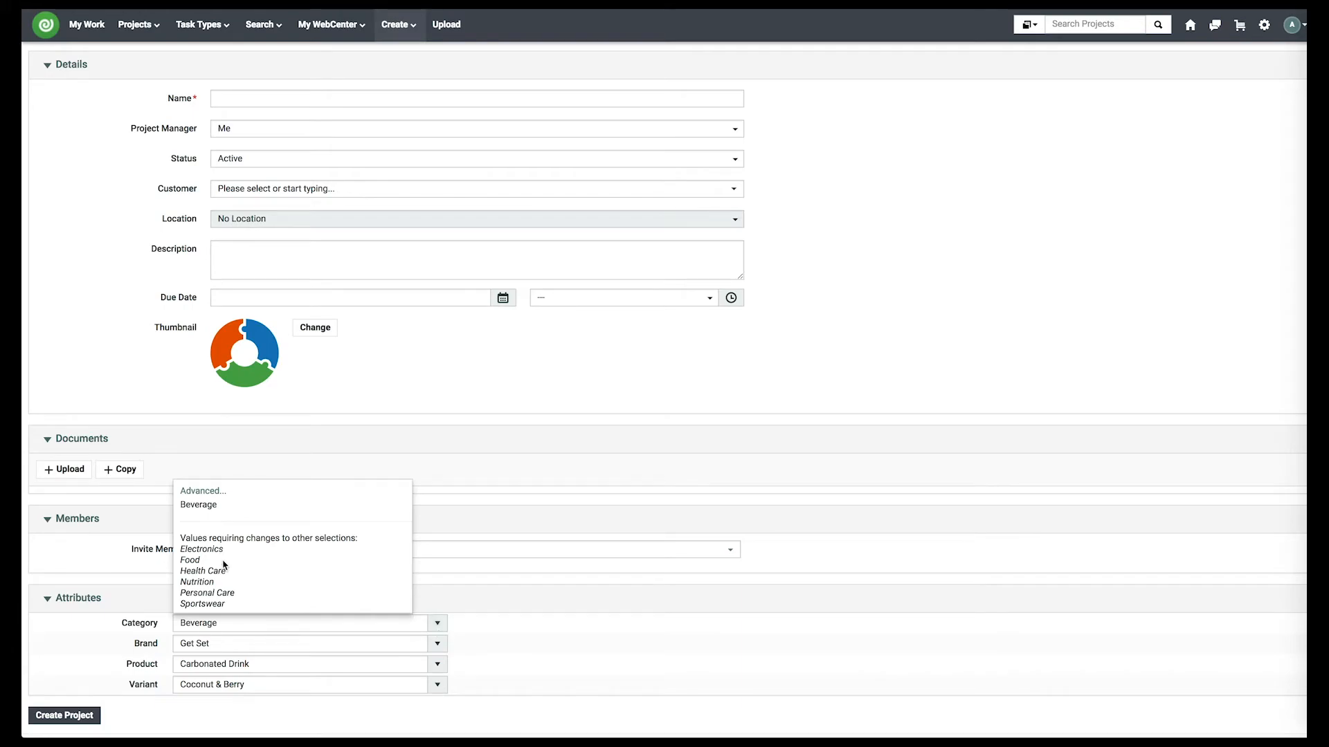
pyautogui.click(202, 491)
pyautogui.click(200, 490)
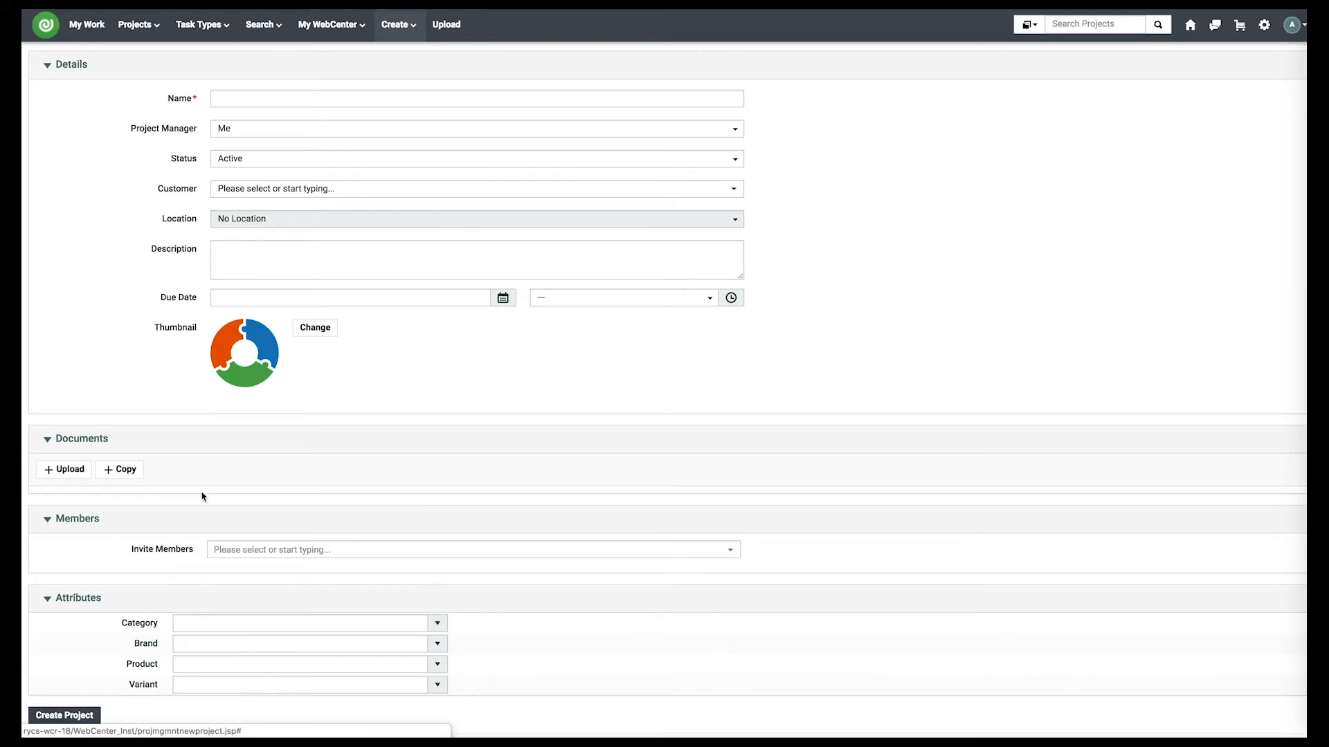
# Set the new project's Category to Health Care and check the choices offered for Brand, Product and Variant.
pyautogui.click(437, 625)
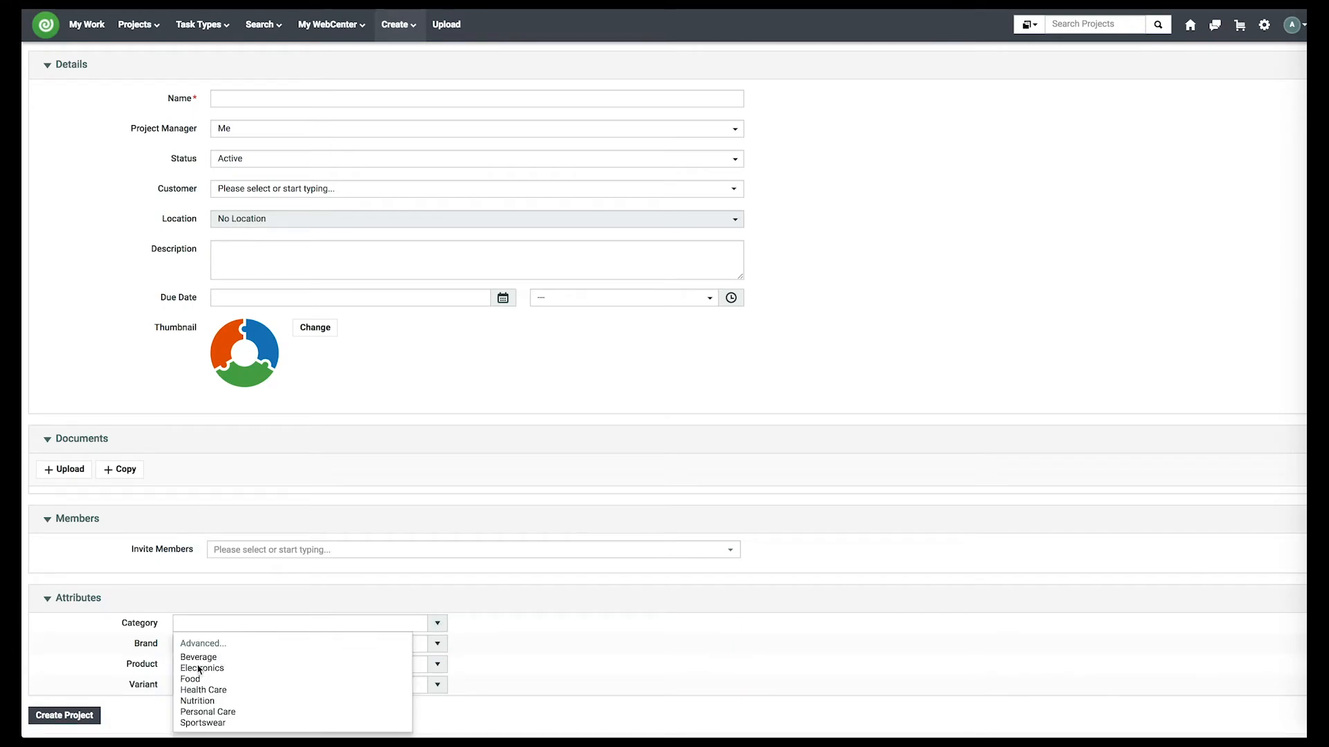
pyautogui.click(199, 690)
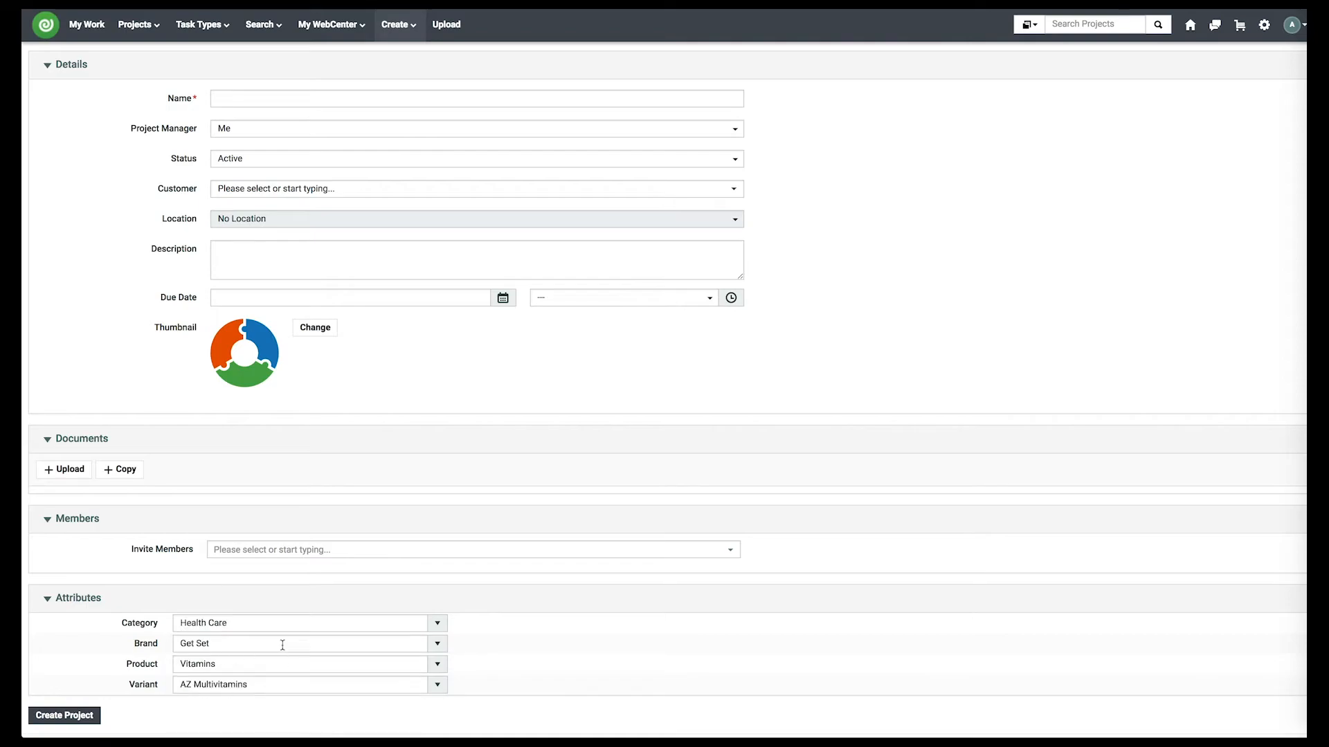
pyautogui.click(438, 644)
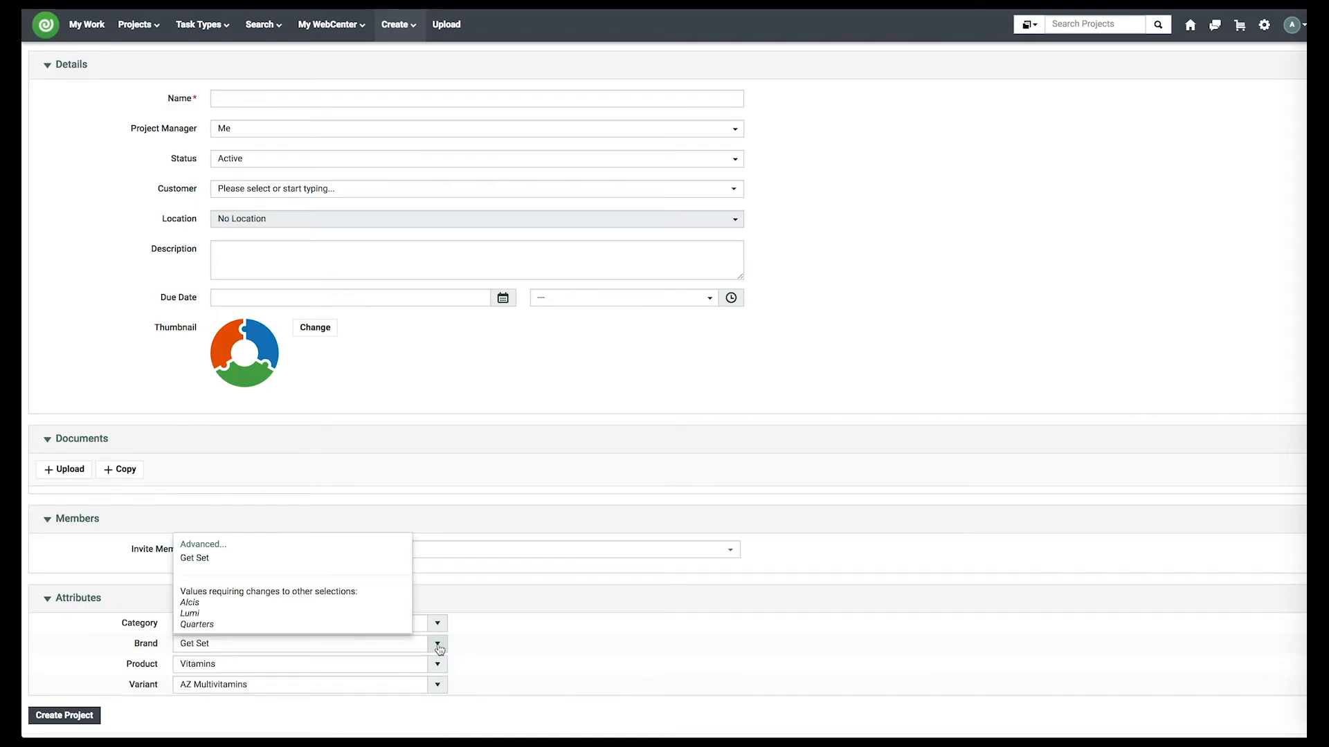
pyautogui.click(499, 653)
pyautogui.click(439, 668)
pyautogui.click(521, 670)
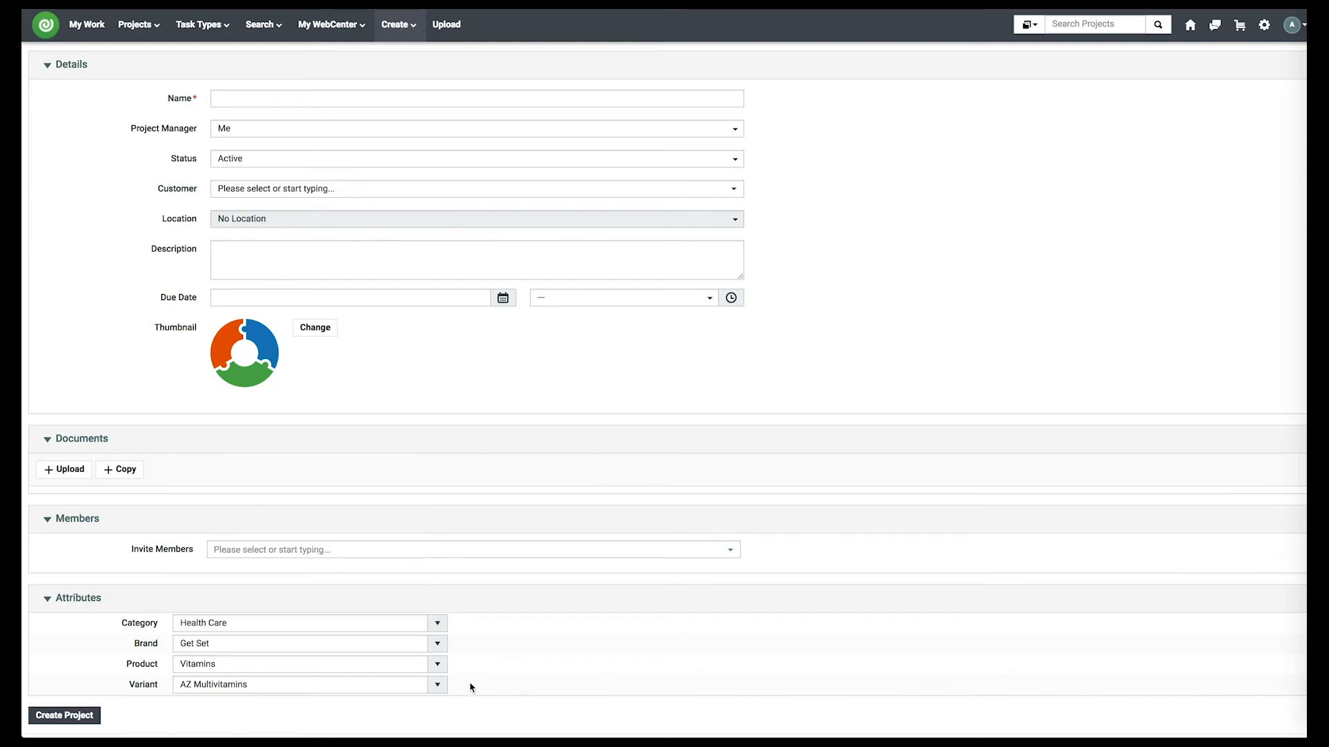
pyautogui.click(439, 692)
pyautogui.click(536, 689)
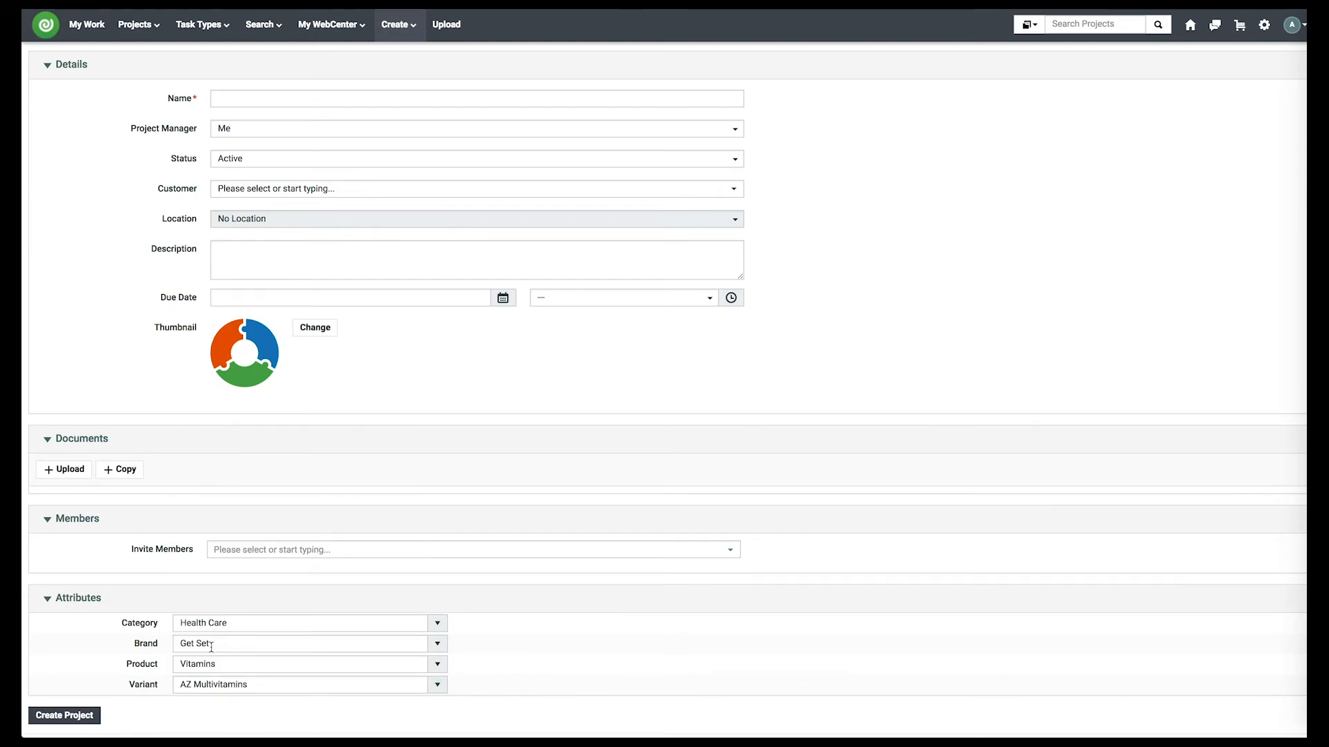